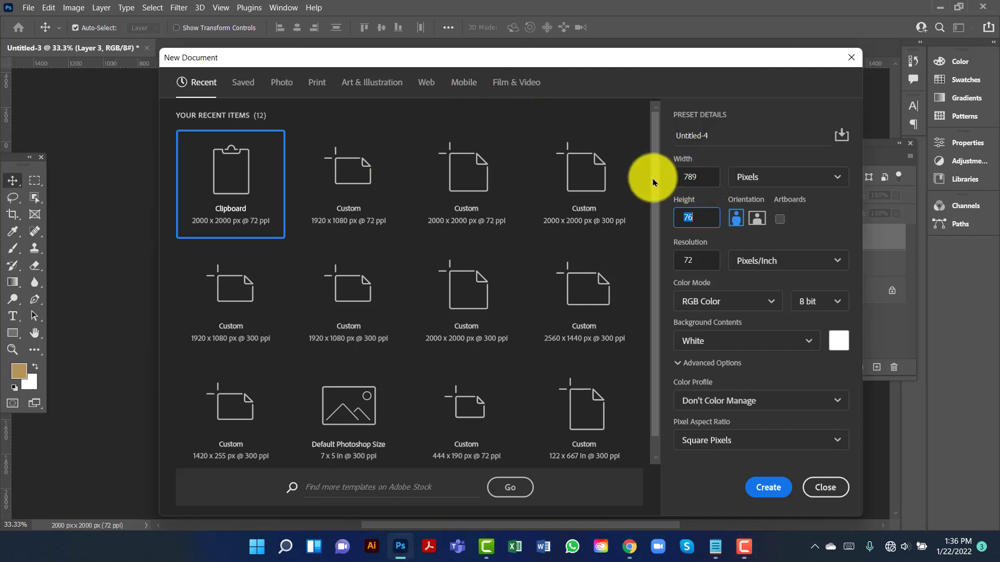
# Step: Create a new document 2000 by 2000 pixels at a resolution of 300 pixels/inch
pyautogui.click(690, 177)
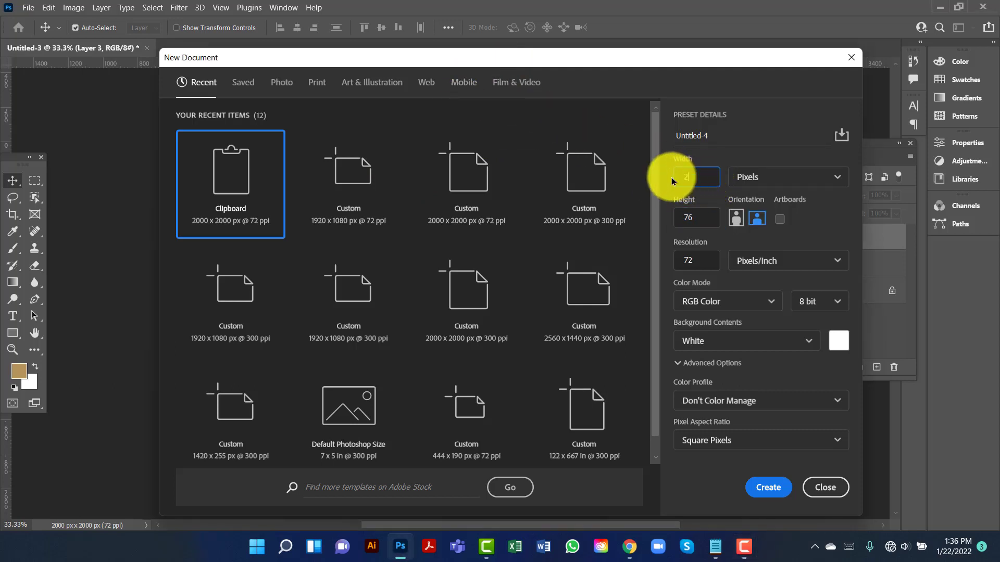
pyautogui.write('2000')
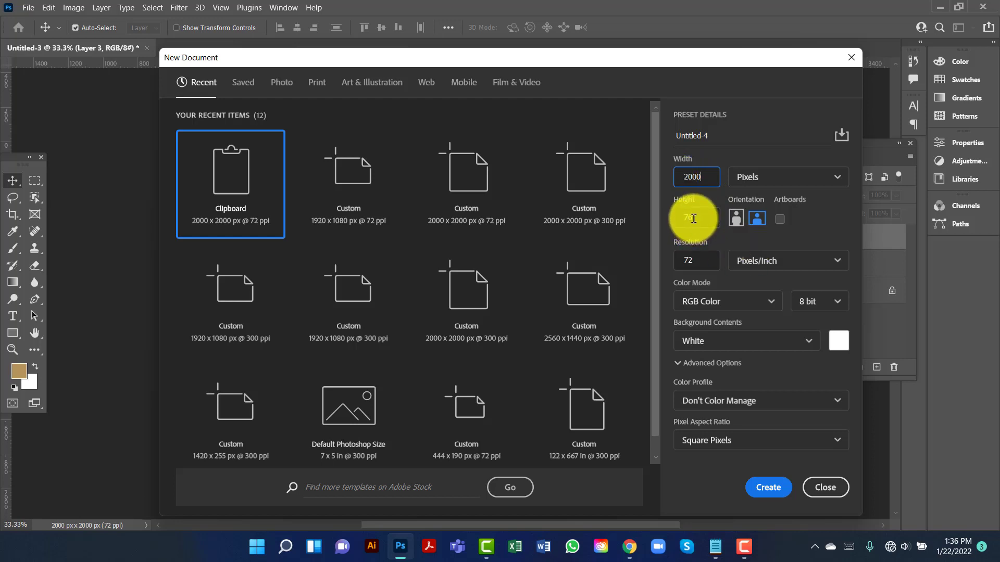
pyautogui.click(673, 217)
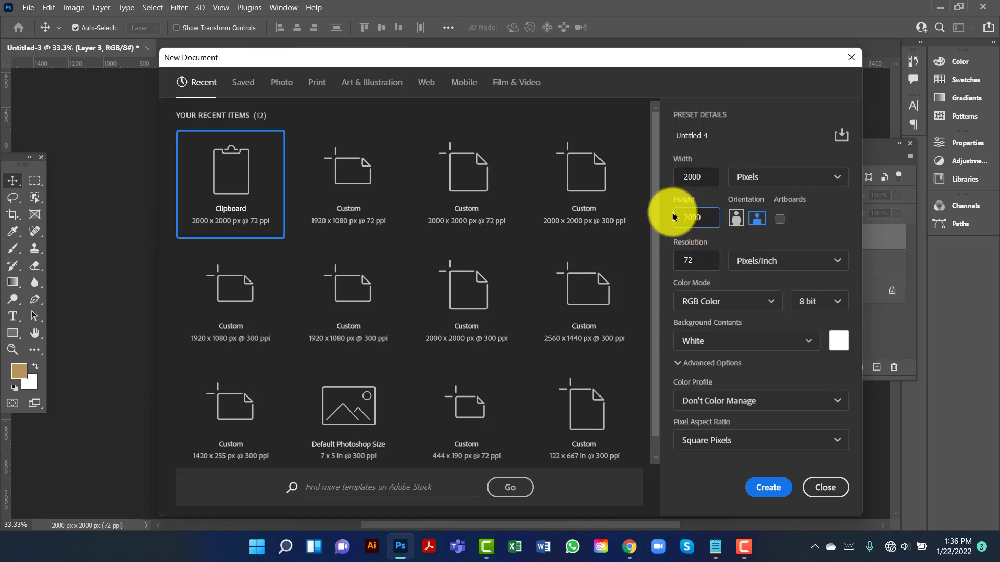
pyautogui.press('Tab')
pyautogui.write('300')
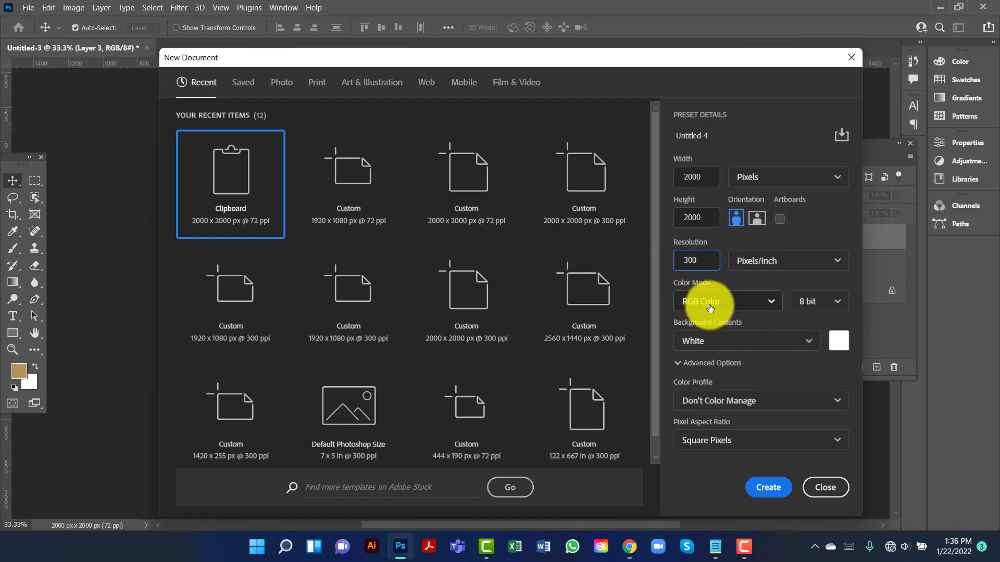
pyautogui.click(768, 489)
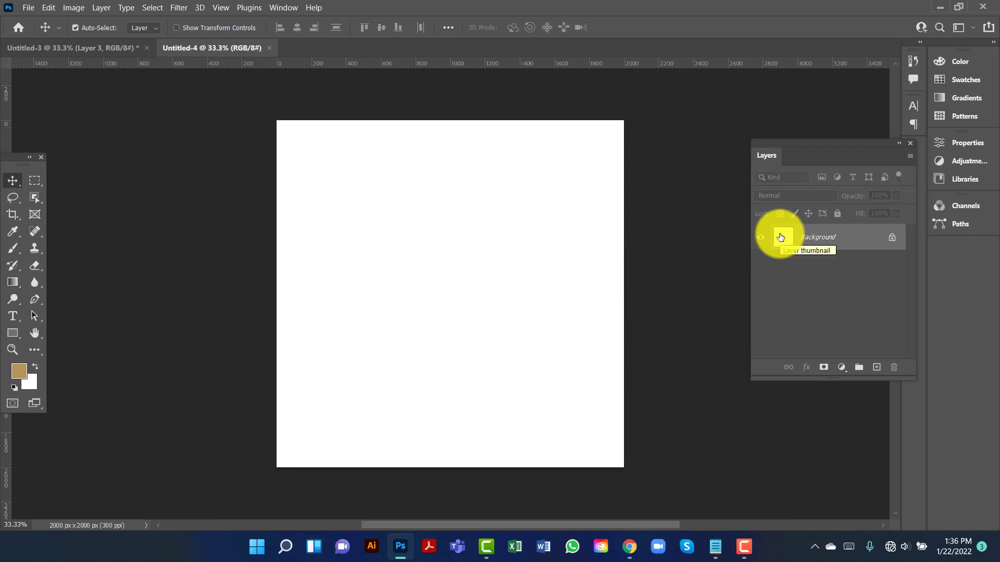
# Step: Draw a circle about 1506 px across with the Ellipse tool and fill it with purple
pyautogui.click(16, 341)
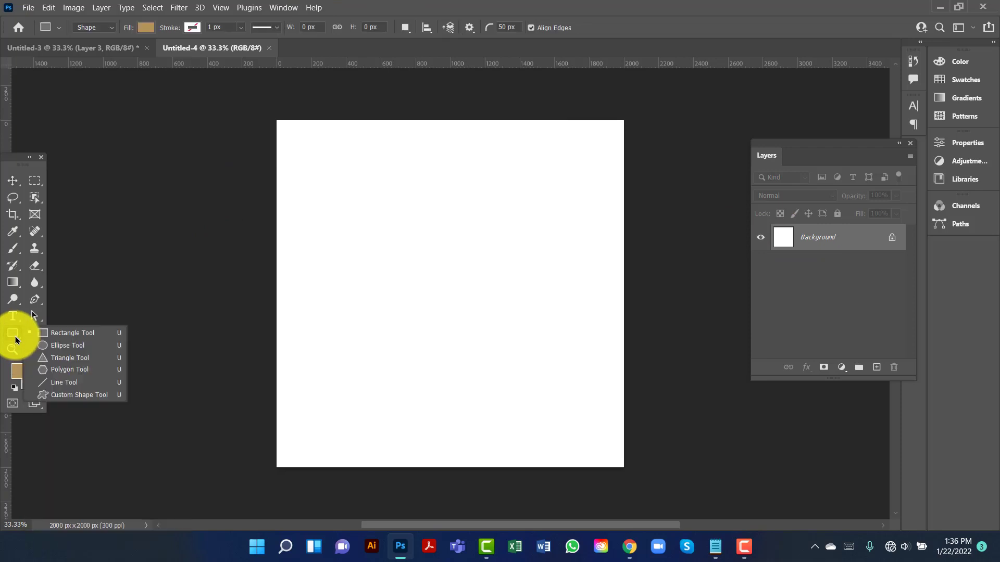
pyautogui.click(77, 346)
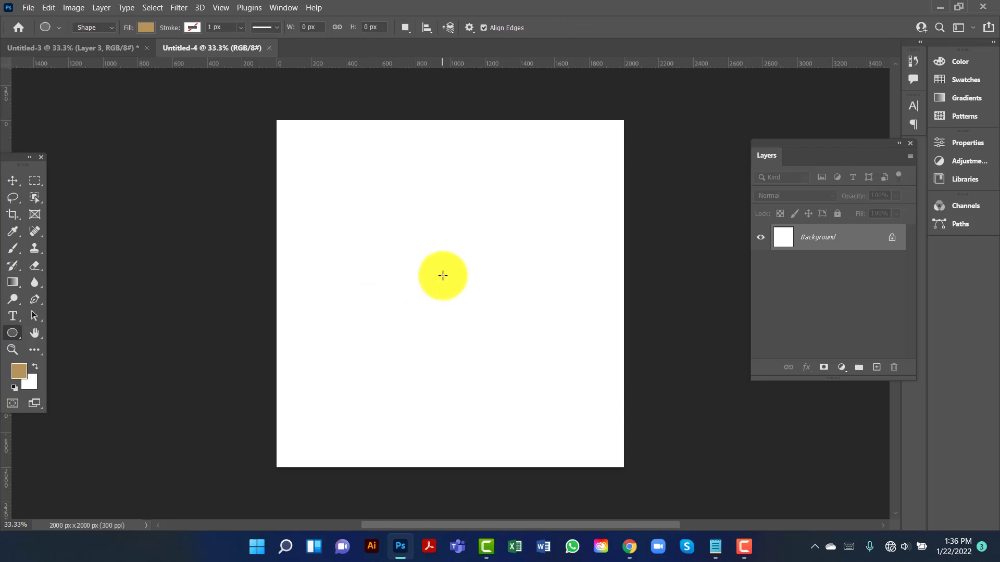
pyautogui.moveTo(435, 263); pyautogui.dragTo(570, 394)
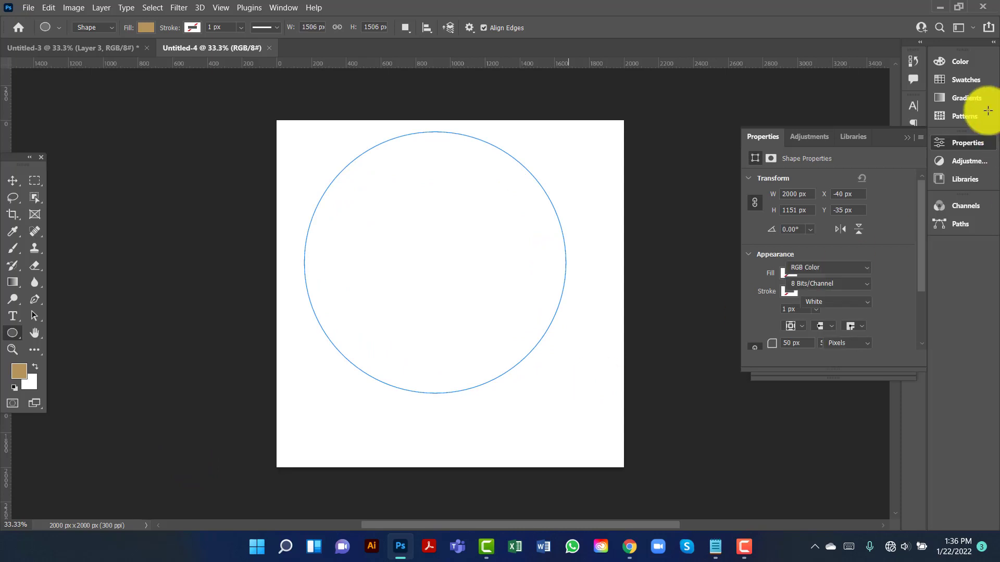
pyautogui.click(908, 142)
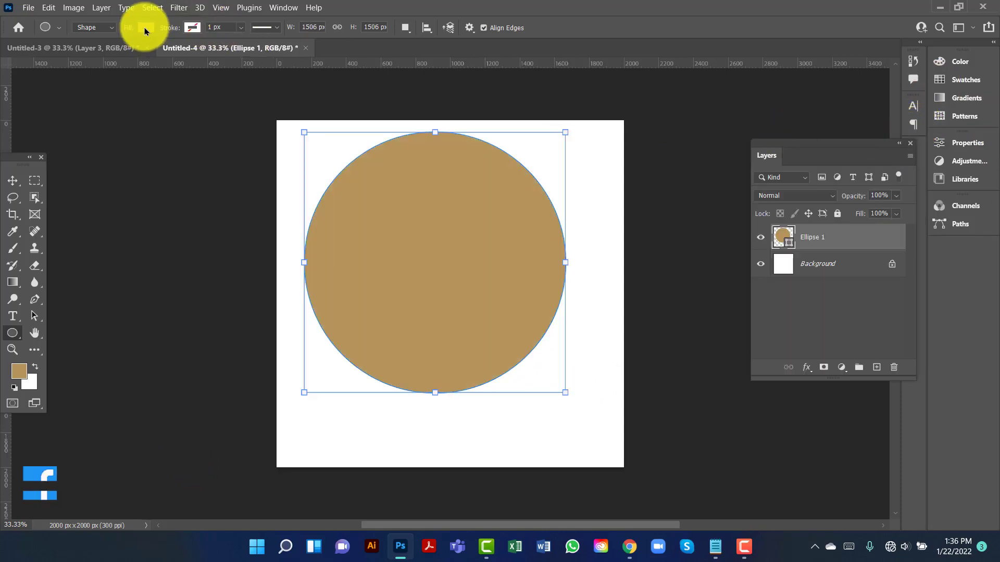
pyautogui.click(146, 29)
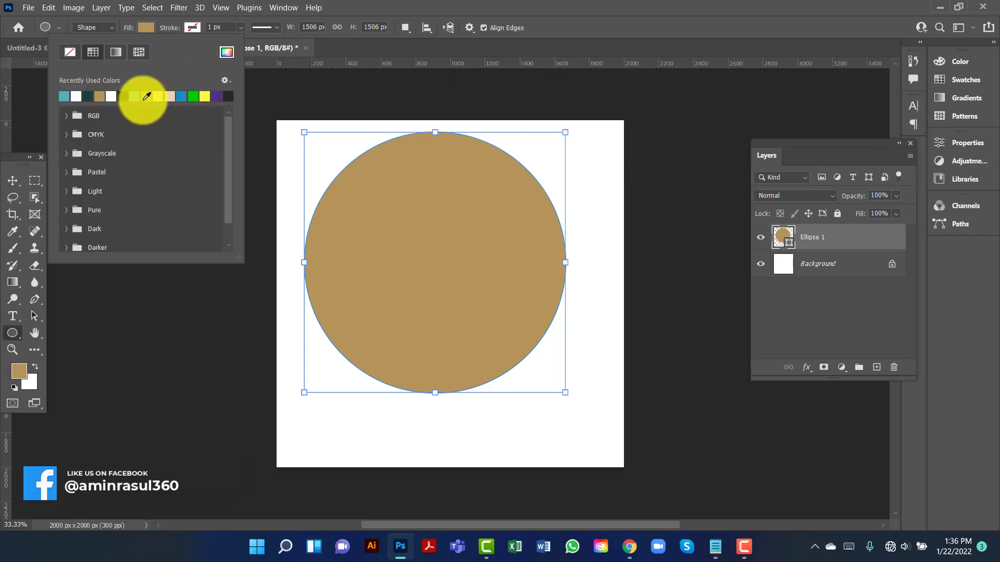
pyautogui.click(222, 92)
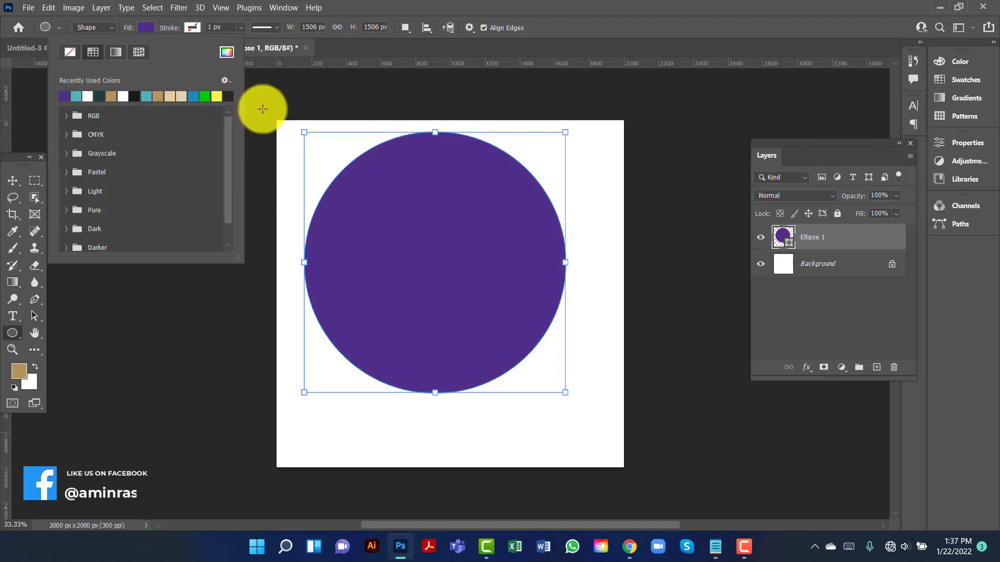
# Step: Move the purple circle so that it runs off the lower-right corner of the canvas
pyautogui.click(8, 183)
pyautogui.moveTo(477, 238); pyautogui.dragTo(610, 349)
pyautogui.moveTo(539, 327)
pyautogui.mouseDown()
pyautogui.moveTo(557, 314)
pyautogui.moveTo(536, 326)
pyautogui.mouseUp()
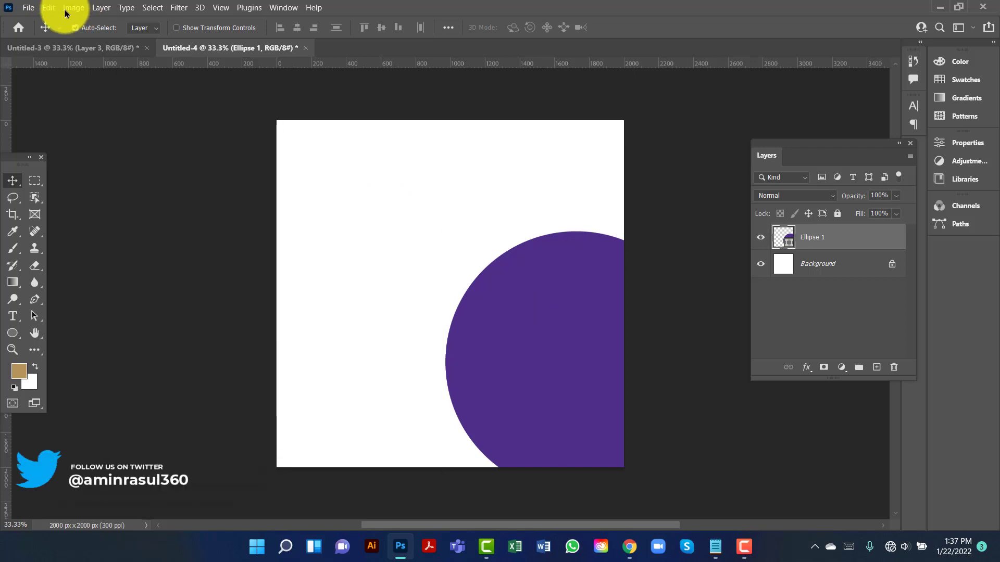
# Step: Enlarge the purple circle slightly with Free Transform and shift it further toward the canvas's lower-right corner
pyautogui.click(48, 8)
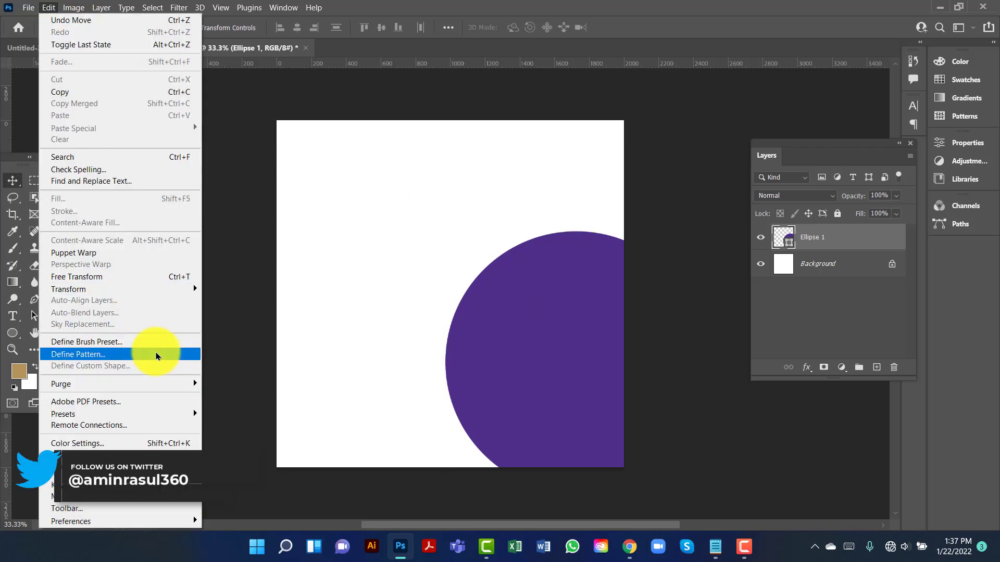
pyautogui.click(49, 8)
pyautogui.click(48, 7)
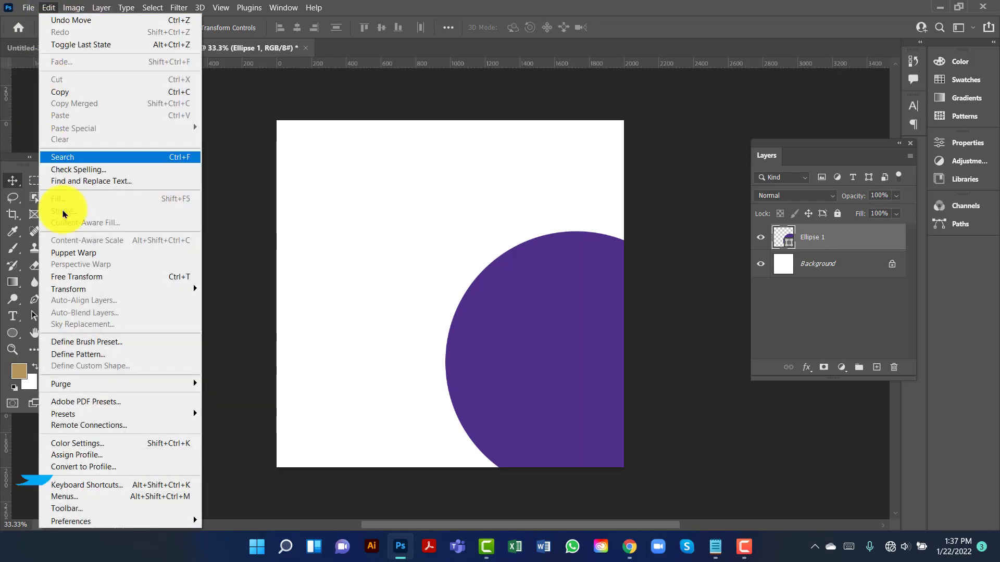
pyautogui.click(83, 276)
pyautogui.moveTo(576, 232); pyautogui.dragTo(576, 213)
pyautogui.moveTo(575, 312); pyautogui.dragTo(587, 341)
pyautogui.press('Return')
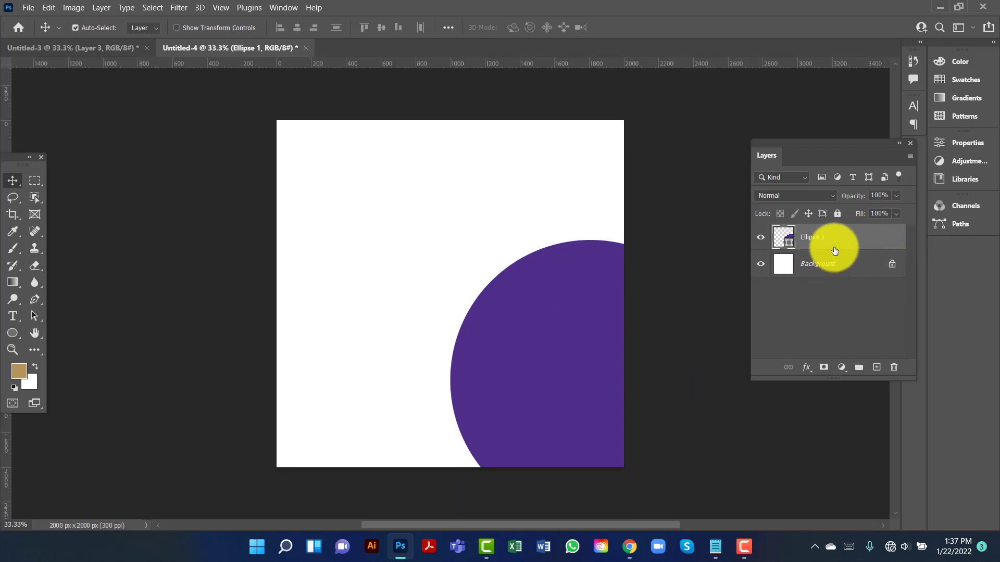
# Step: Duplicate the purple circle's layer and scale the copy up to about 102%, extending it toward the upper left
pyautogui.hotkey('ctrl', 'j')
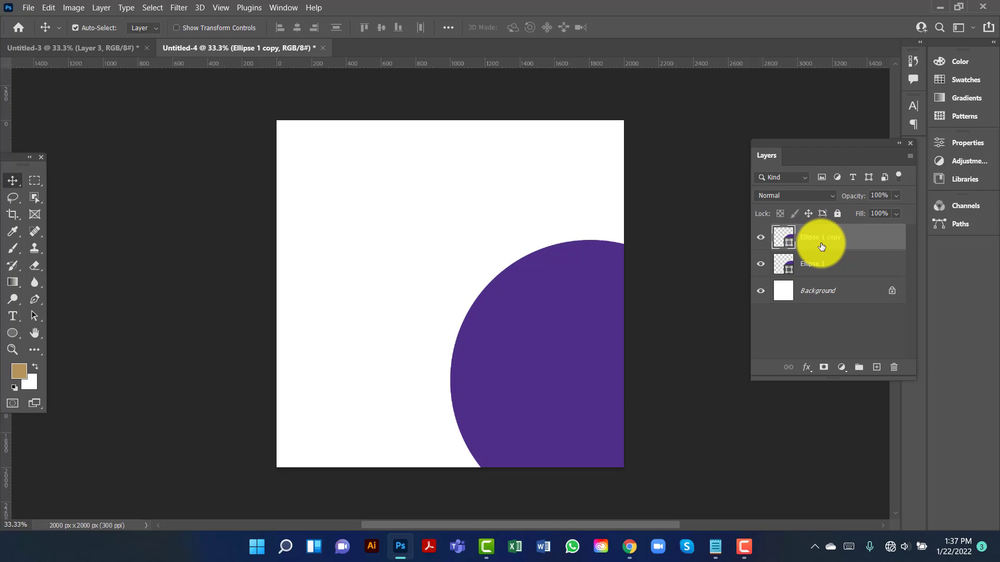
pyautogui.hotkey('ctrl', 't')
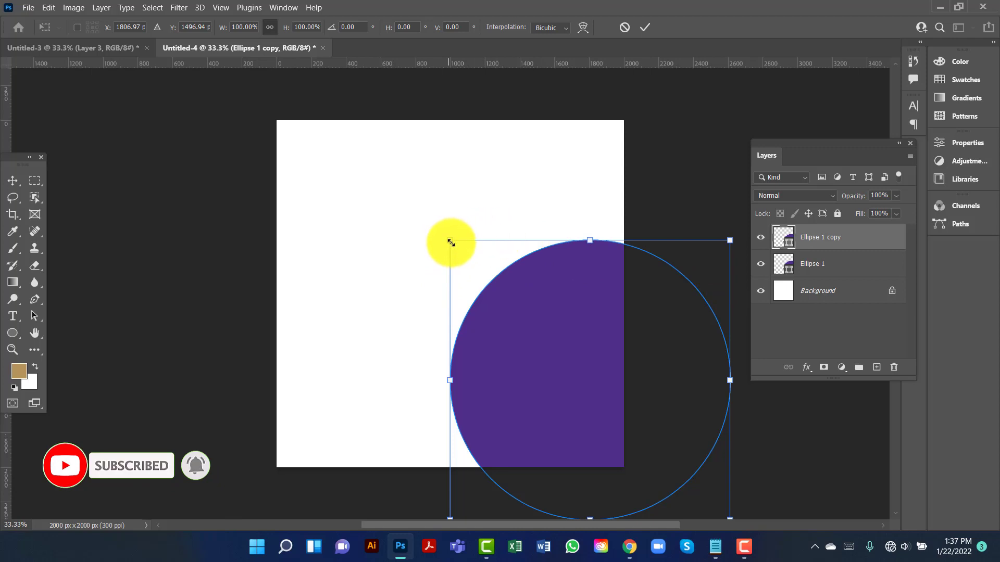
pyautogui.moveTo(450, 243); pyautogui.dragTo(445, 235)
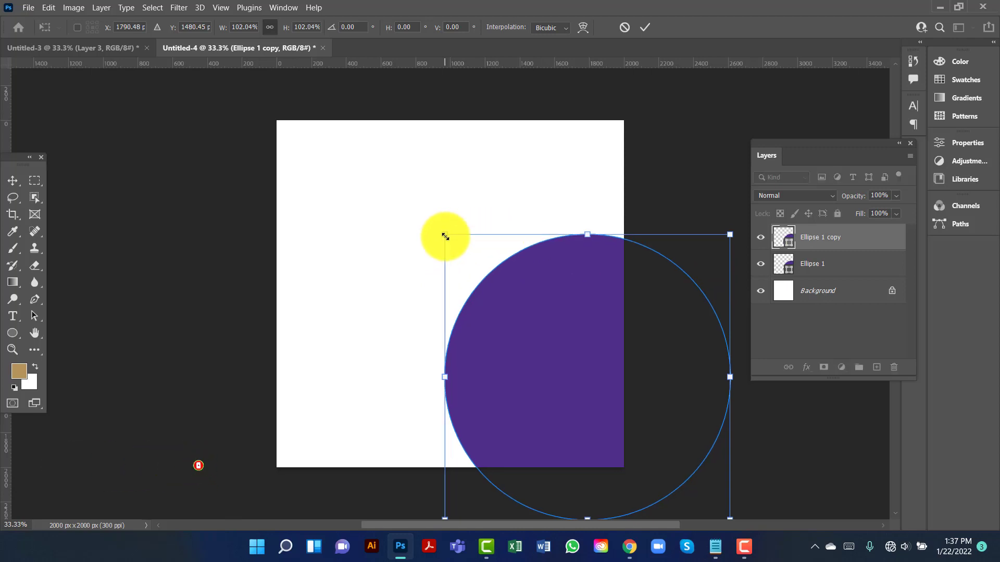
# Step: Fill the duplicated circle with green
pyautogui.click(13, 332)
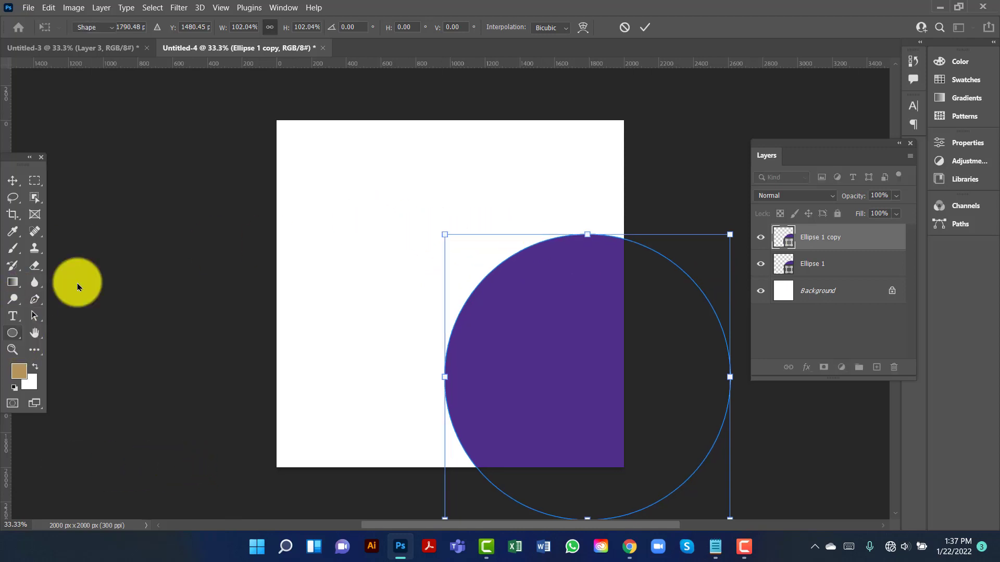
pyautogui.click(144, 28)
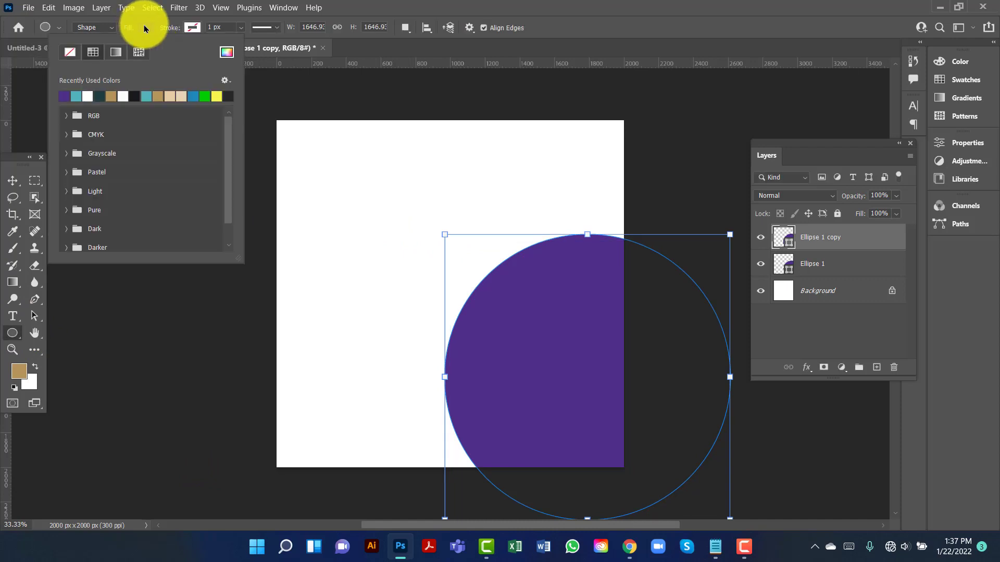
pyautogui.click(206, 96)
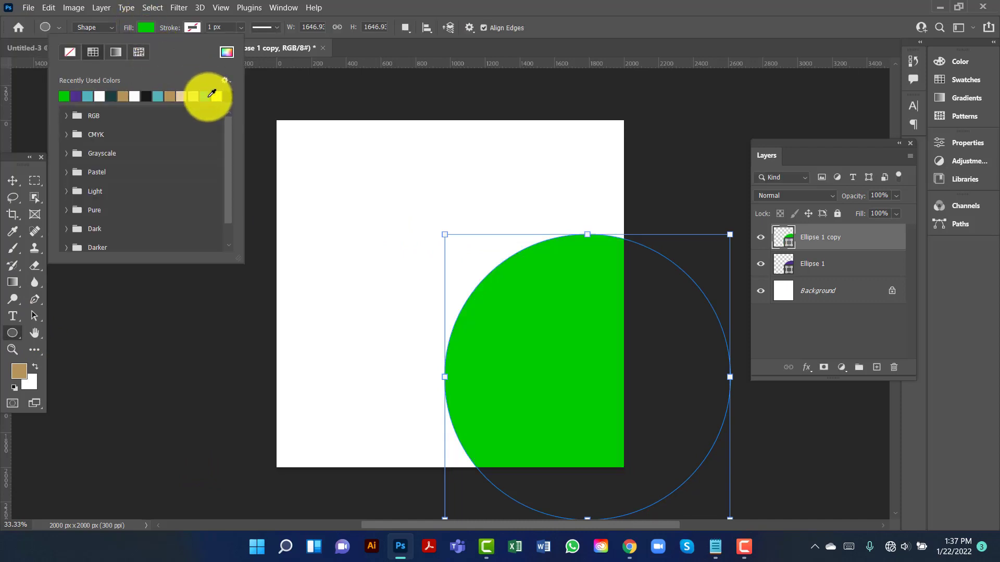
# Step: Place the green circle's layer beneath the purple circle and shift it up to form a crescent rim along the purple edge
pyautogui.click(834, 237)
pyautogui.press('v')
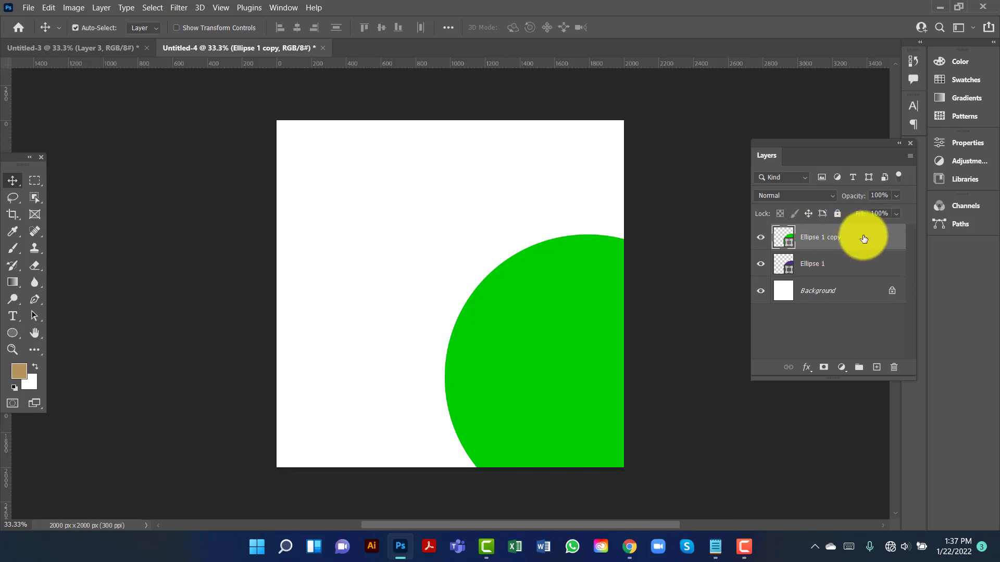
pyautogui.moveTo(863, 238); pyautogui.dragTo(855, 262)
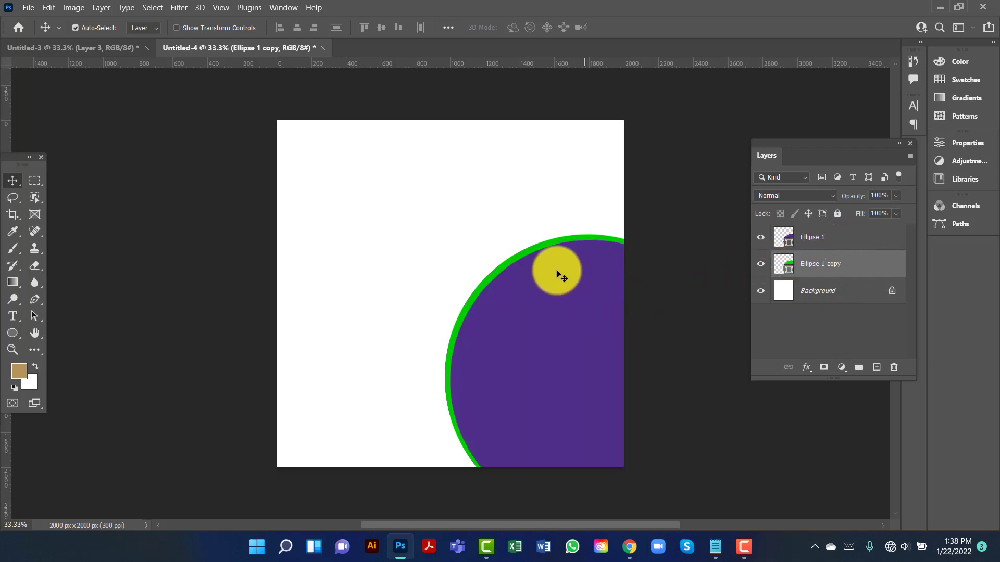
pyautogui.moveTo(524, 253)
pyautogui.mouseDown()
pyautogui.moveTo(511, 253)
pyautogui.moveTo(519, 249)
pyautogui.mouseUp()
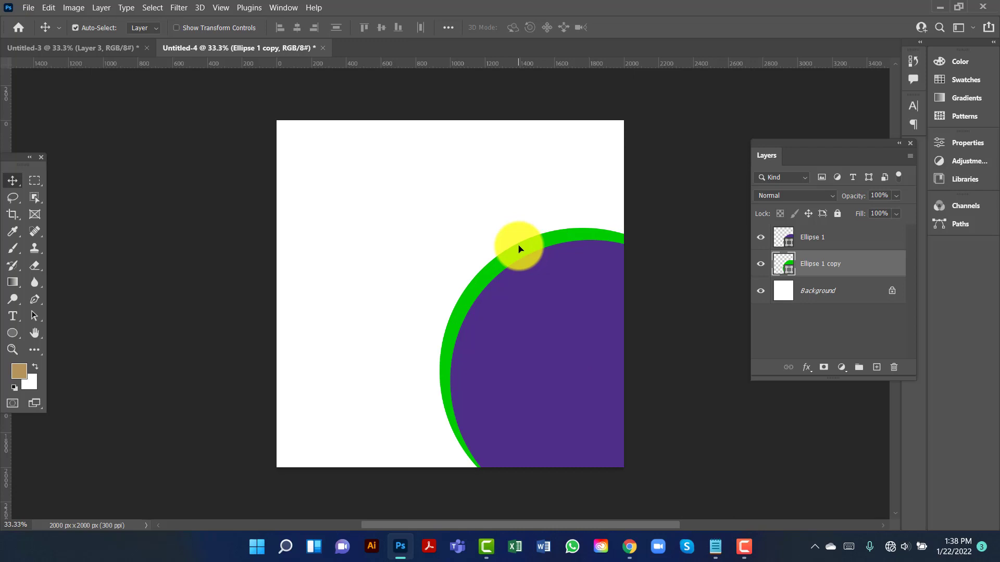
pyautogui.moveTo(520, 248); pyautogui.dragTo(522, 248)
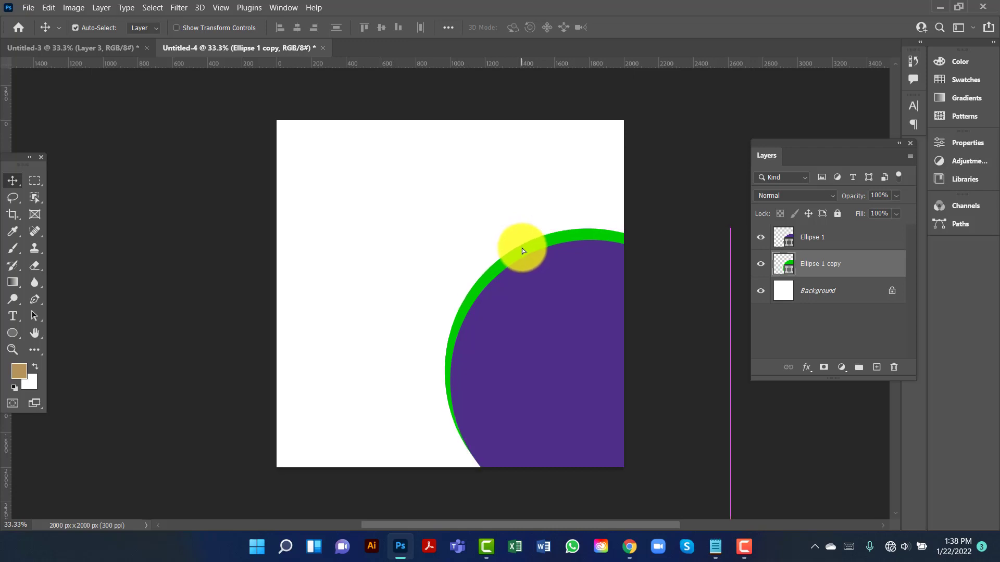
# Step: Draw a green circle about 2392 px across and move it over the upper part of the canvas
pyautogui.click(13, 332)
pyautogui.click(85, 348)
pyautogui.moveTo(253, 100); pyautogui.dragTo(470, 311)
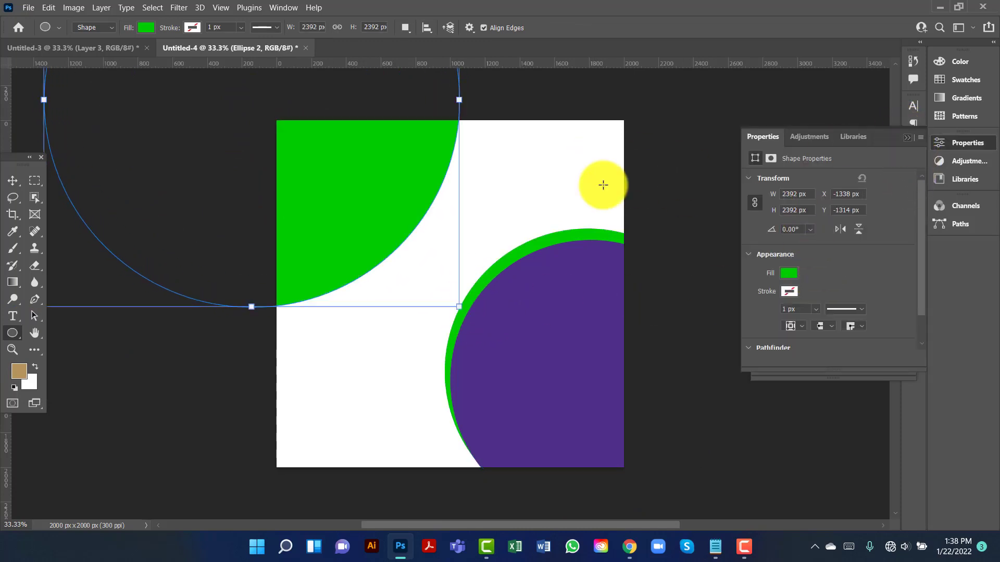
pyautogui.click(12, 184)
pyautogui.moveTo(316, 211); pyautogui.dragTo(525, 224)
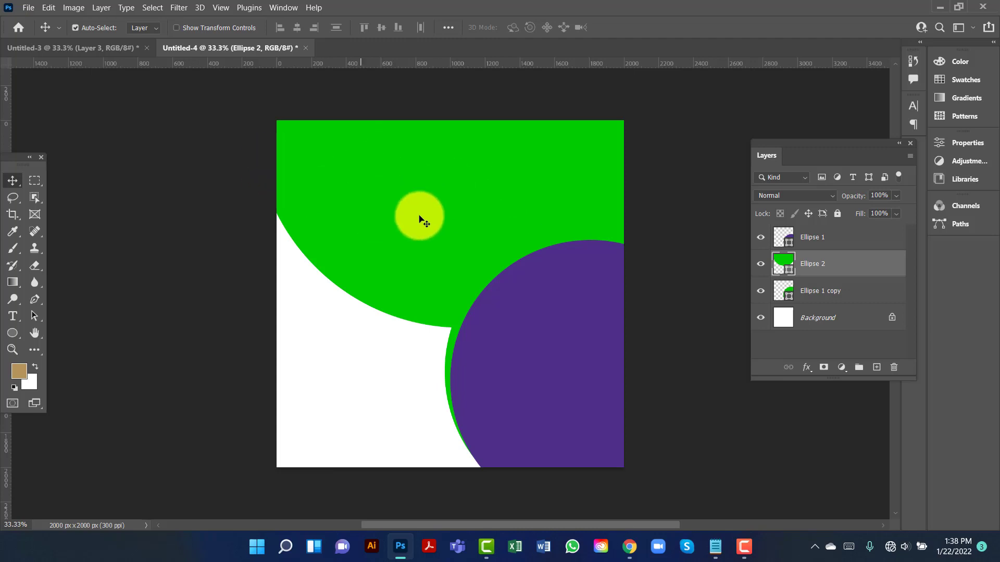
# Step: Rotate the large green circle about 9.6° with Free Transform and shift it slightly up and to the right
pyautogui.press('ctrl')
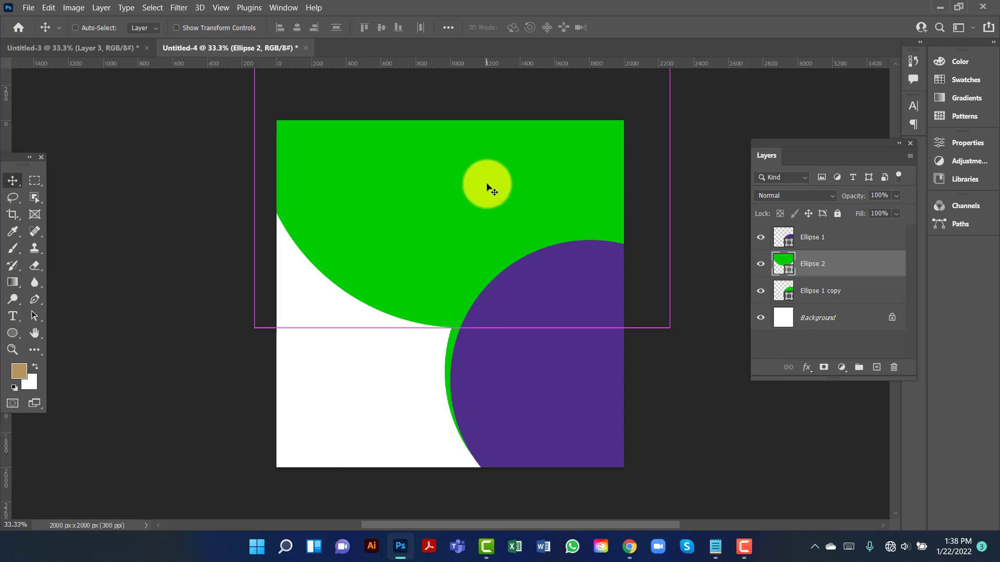
pyautogui.hotkey('ctrl', 't')
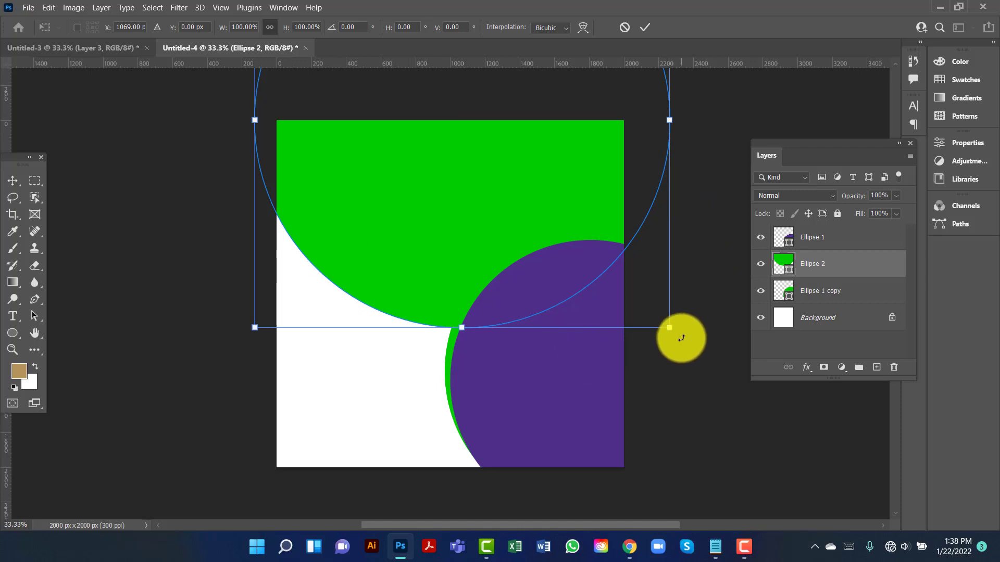
pyautogui.moveTo(681, 338); pyautogui.dragTo(674, 362)
pyautogui.moveTo(590, 183); pyautogui.dragTo(599, 151)
pyautogui.moveTo(666, 329); pyautogui.dragTo(661, 375)
pyautogui.moveTo(585, 196)
pyautogui.mouseDown()
pyautogui.moveTo(587, 226)
pyautogui.moveTo(583, 198)
pyautogui.mouseUp()
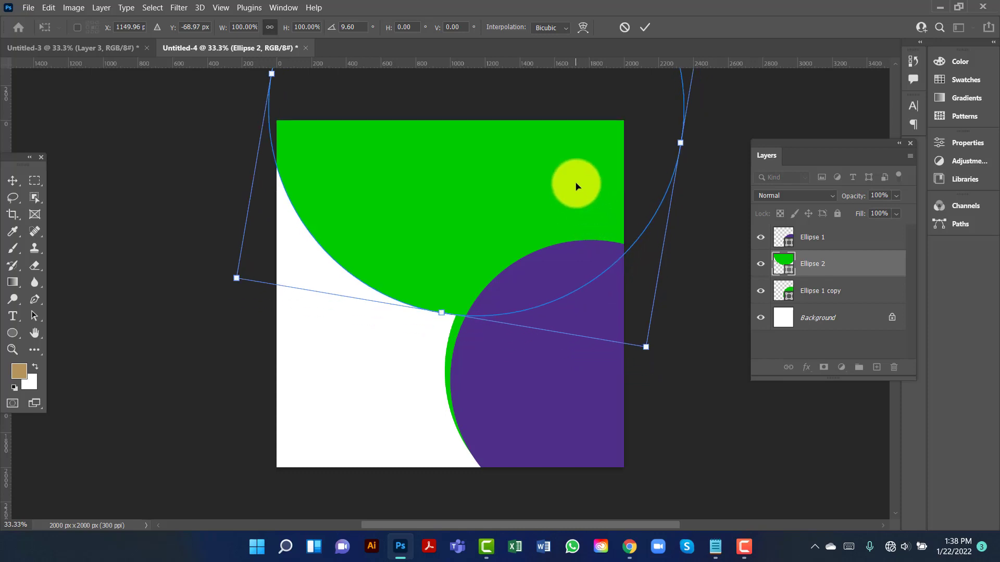
pyautogui.press('Return')
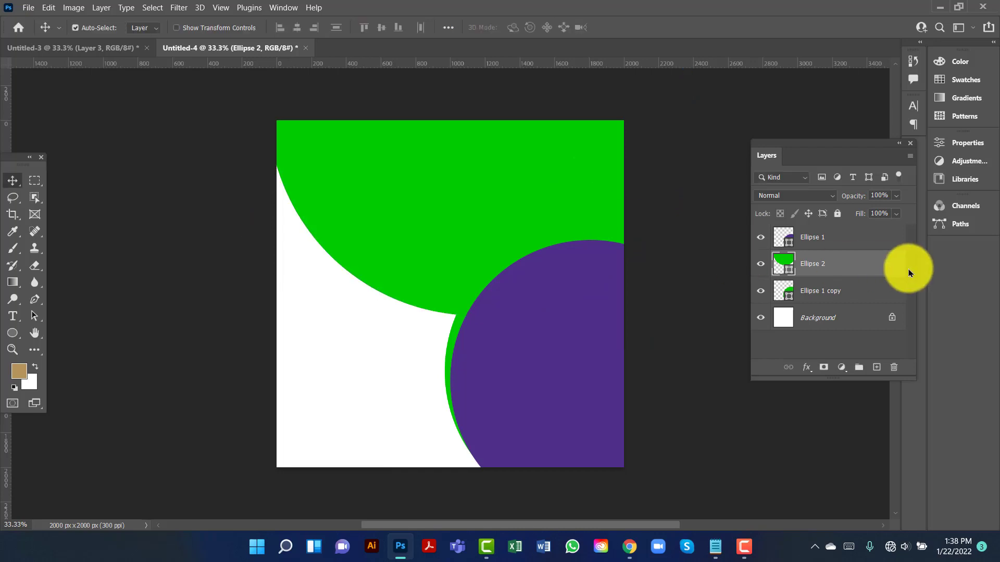
# Step: Move the large green circle's layer below both smaller circles and place a duplicate of it directly beneath
pyautogui.moveTo(870, 270); pyautogui.dragTo(862, 236)
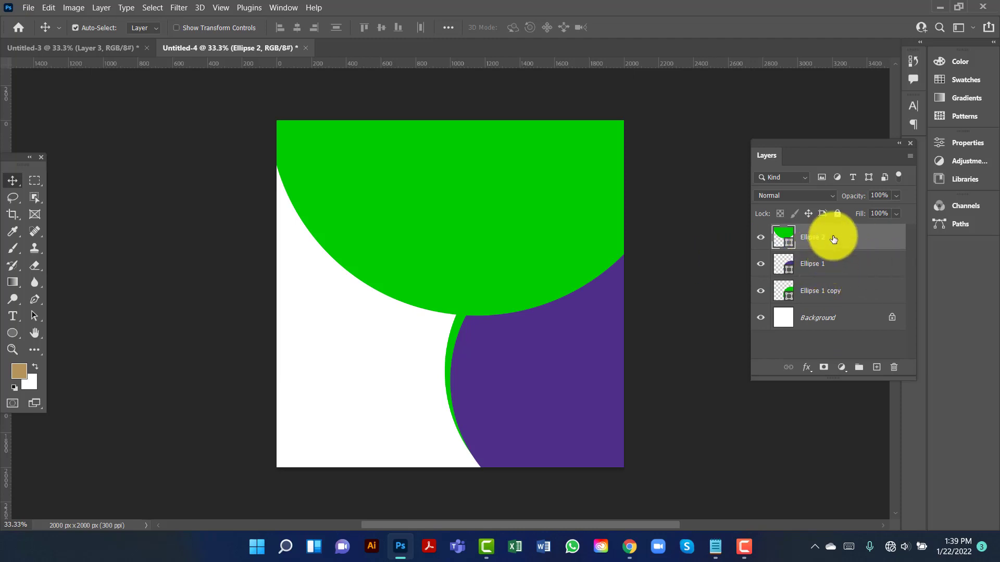
pyautogui.moveTo(834, 239); pyautogui.dragTo(834, 301)
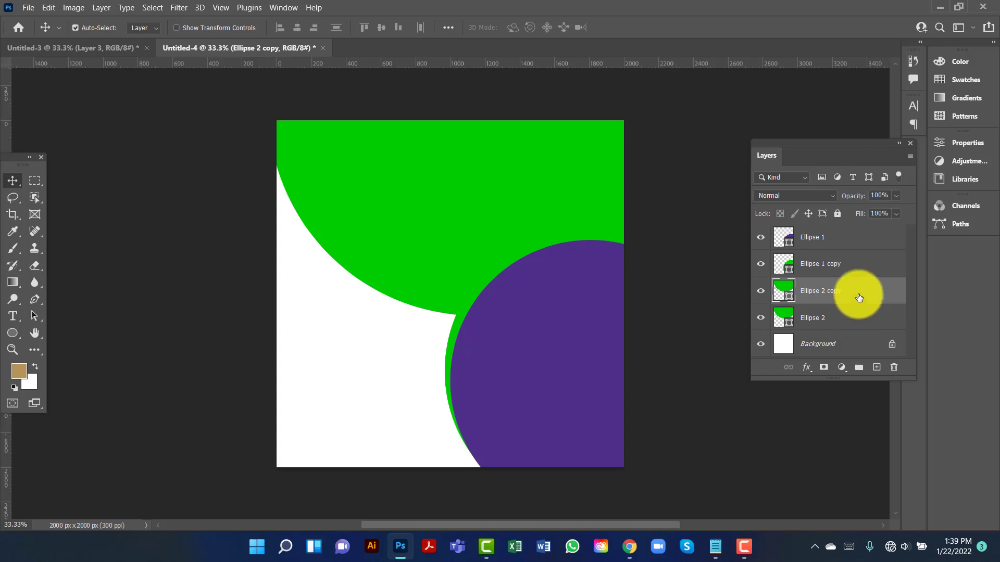
pyautogui.moveTo(860, 295); pyautogui.dragTo(855, 324)
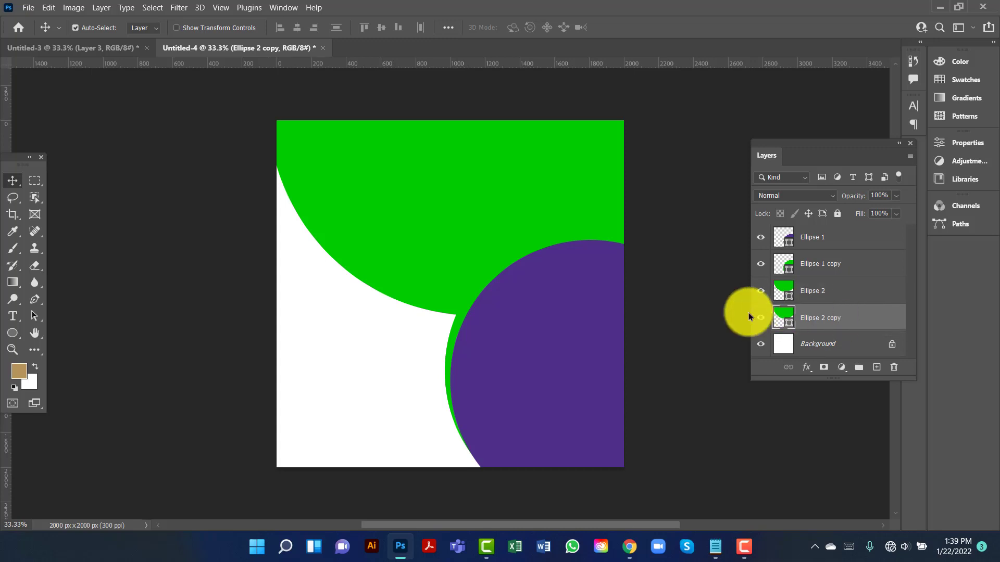
# Step: Nudge the duplicate of the large green circle slightly downward
pyautogui.click(13, 334)
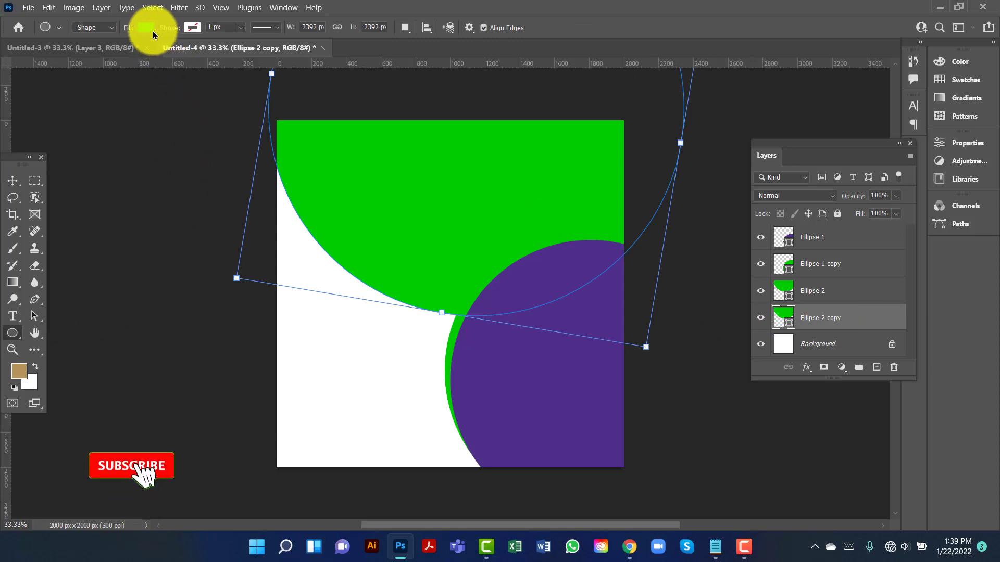
pyautogui.click(13, 180)
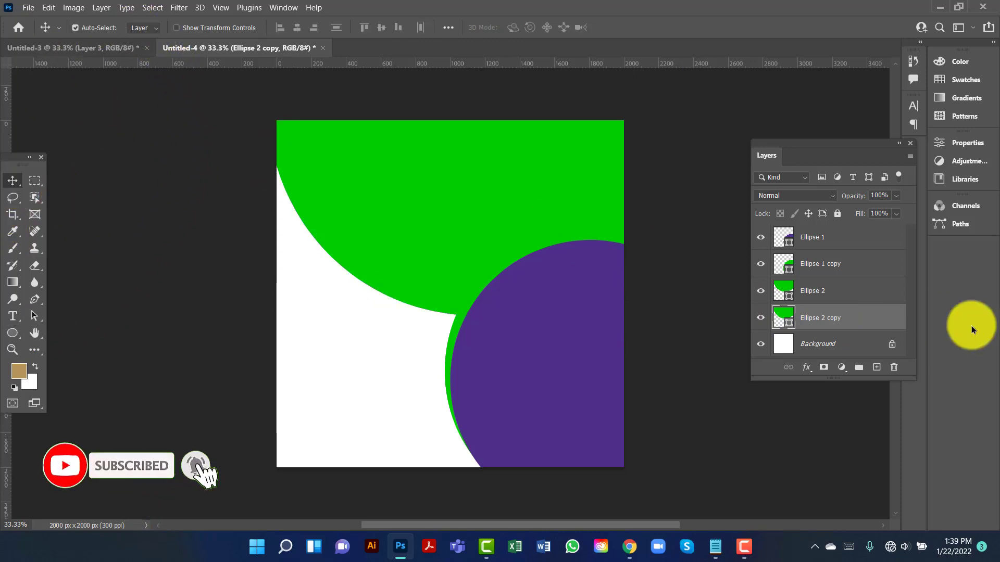
pyautogui.press('Down')
pyautogui.press('Down')
pyautogui.press('Down')
pyautogui.press('Down')
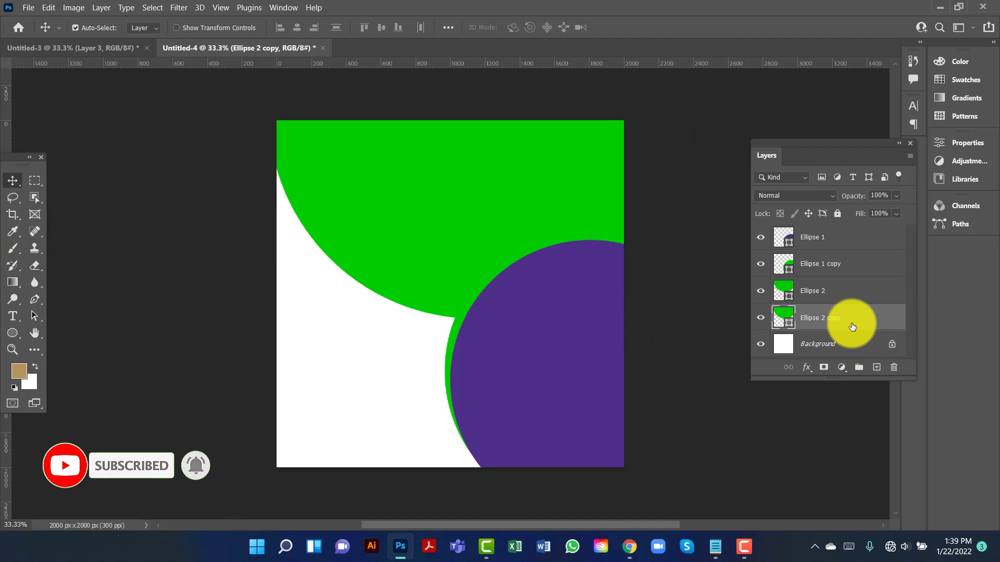
# Step: Bring the townhouse photo from the Untitled-3 document into the design, directly above the upper large green circle's layer
pyautogui.click(850, 291)
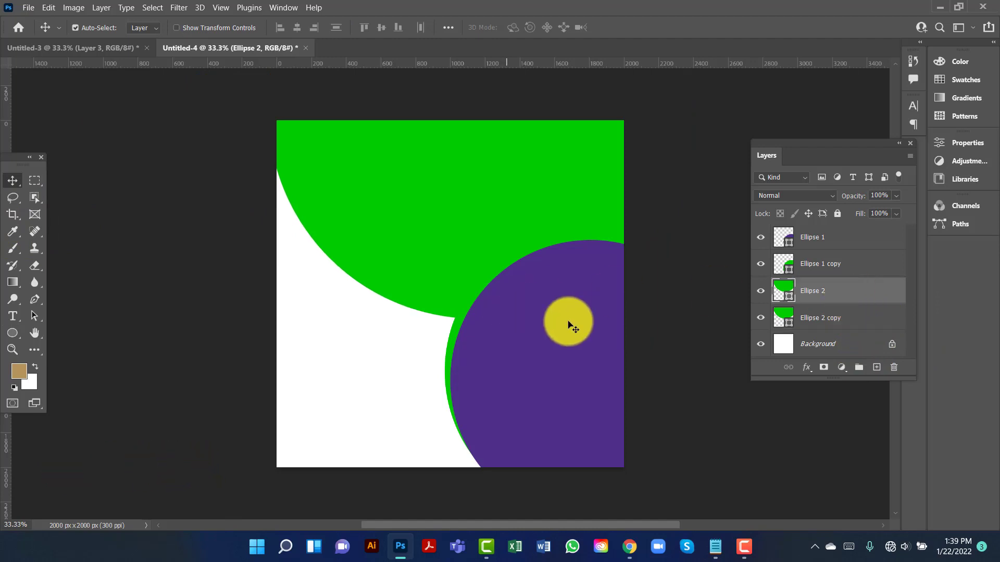
pyautogui.click(99, 48)
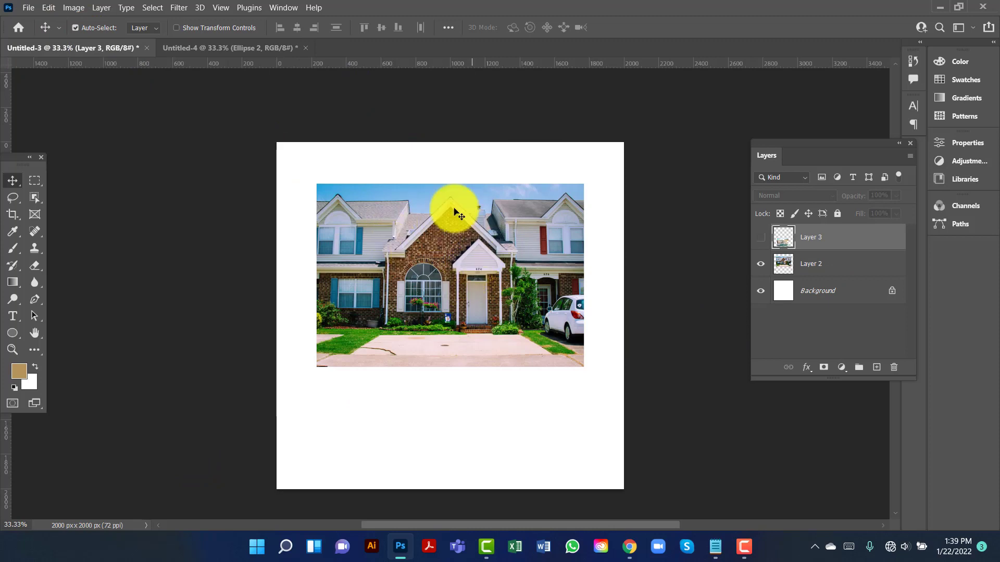
pyautogui.moveTo(462, 263); pyautogui.dragTo(478, 218)
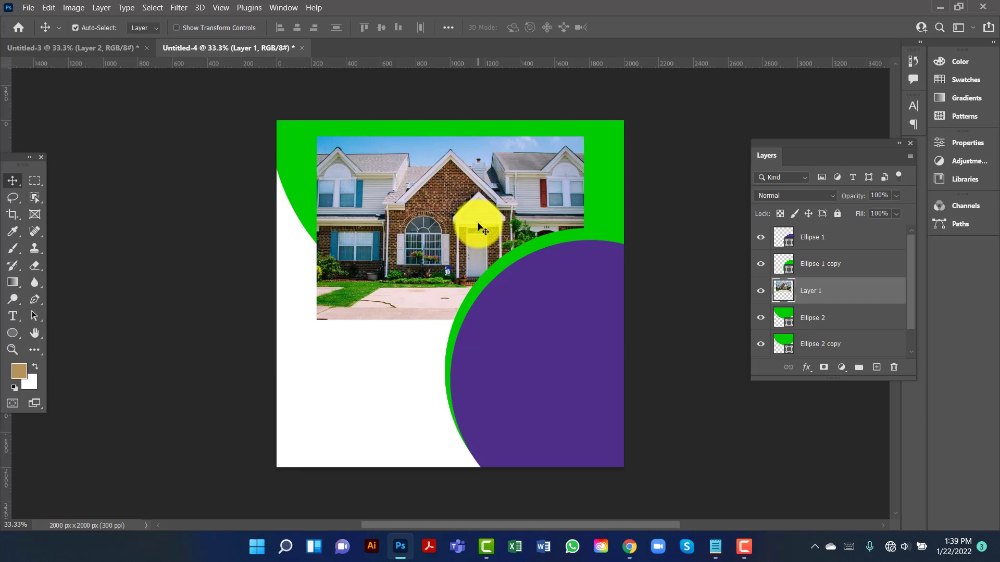
# Step: Enlarge the house photo to about 137% so it spans the upper canvas, shift it up slightly, and clip it to the large green circle
pyautogui.hotkey('ctrl', 't')
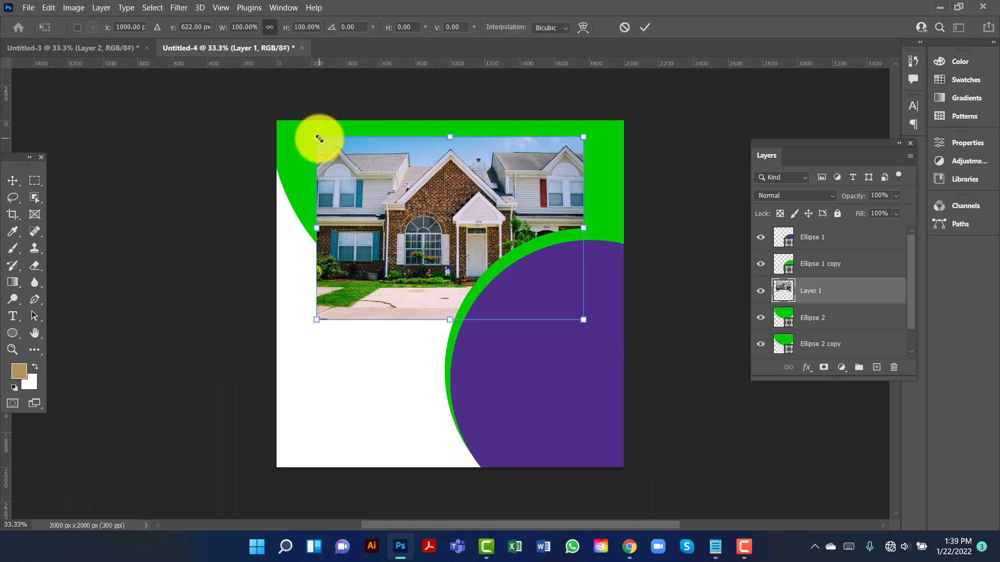
pyautogui.moveTo(319, 138); pyautogui.dragTo(273, 99)
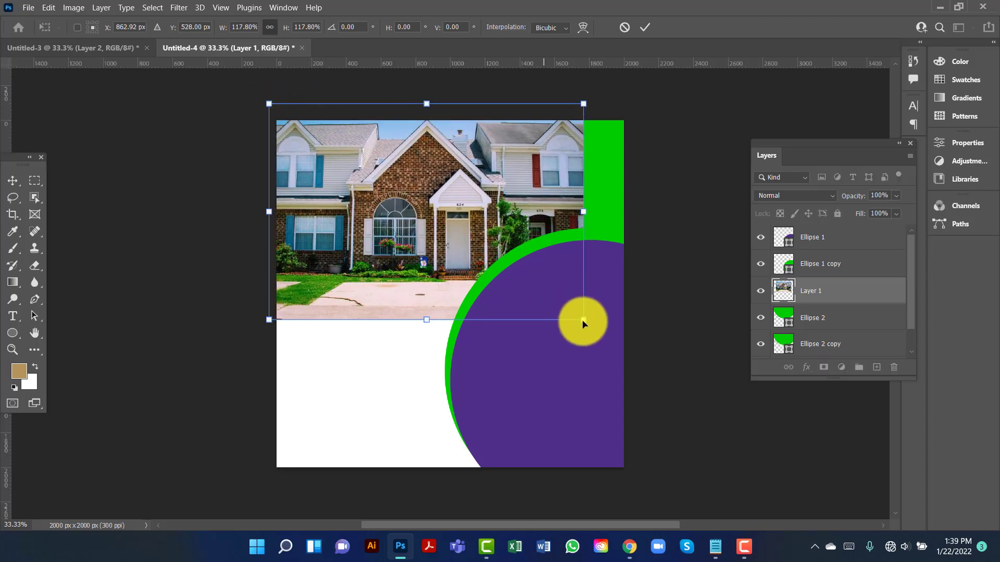
pyautogui.moveTo(584, 319); pyautogui.dragTo(631, 364)
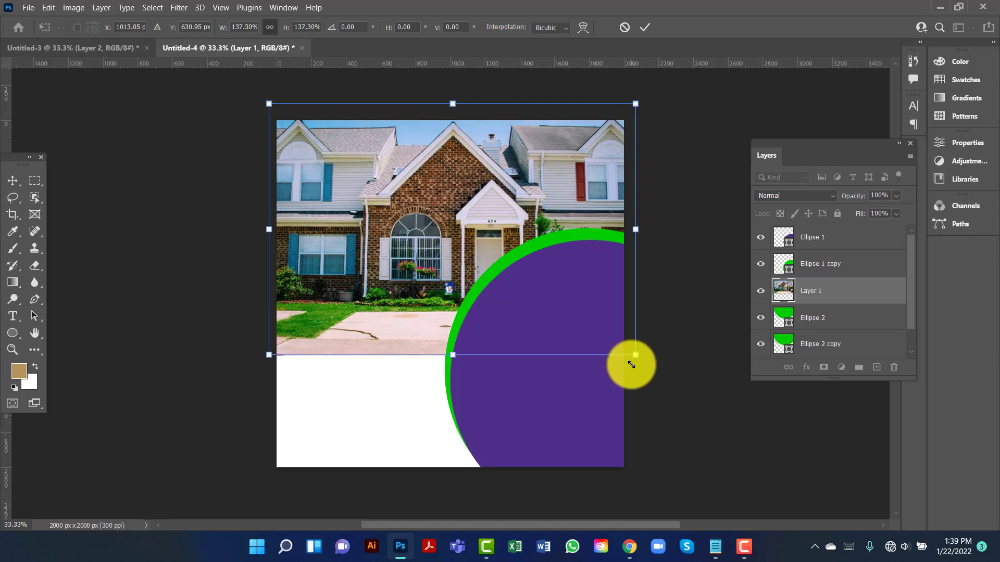
pyautogui.moveTo(520, 226); pyautogui.dragTo(520, 212)
pyautogui.press('Return')
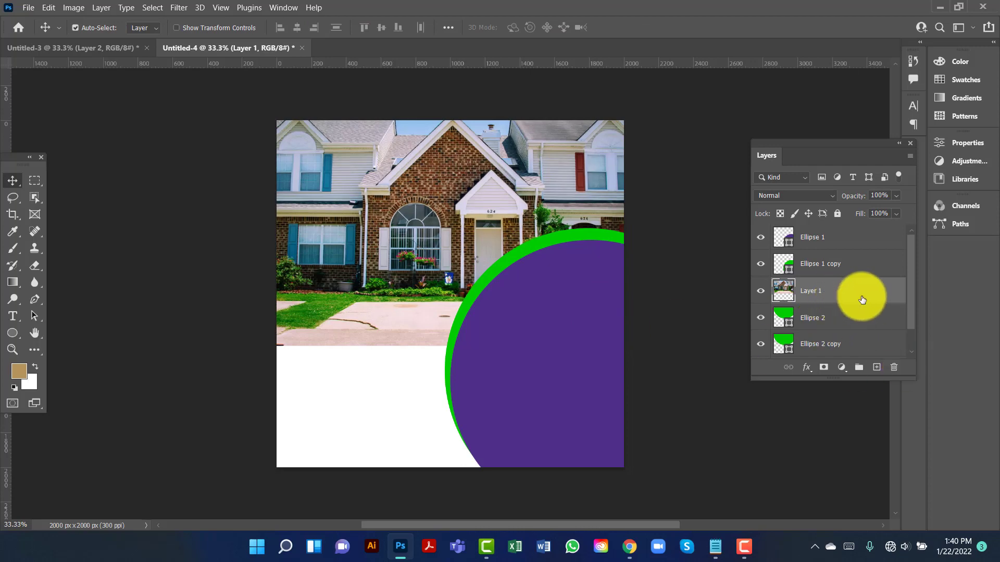
pyautogui.rightClick(862, 300)
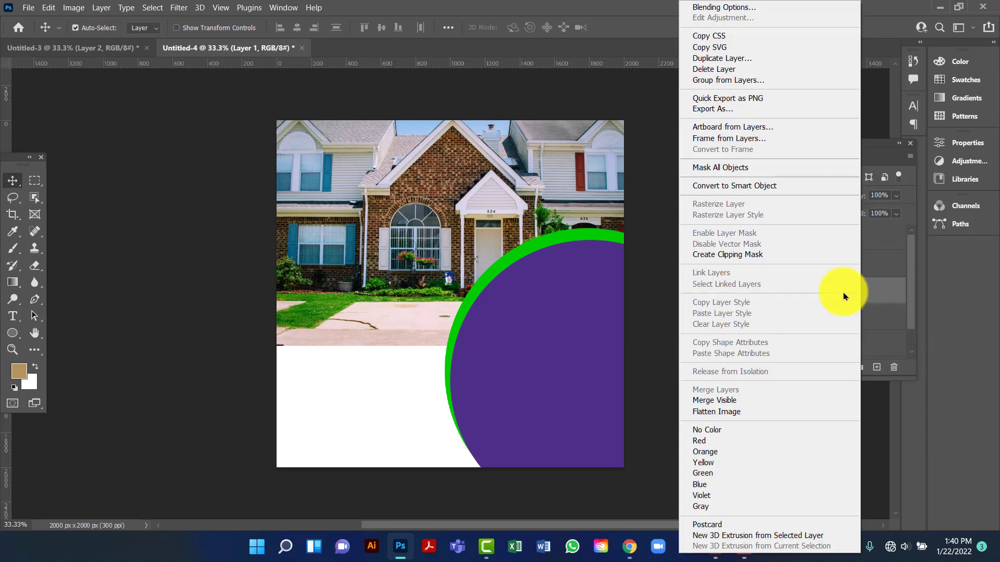
pyautogui.click(748, 258)
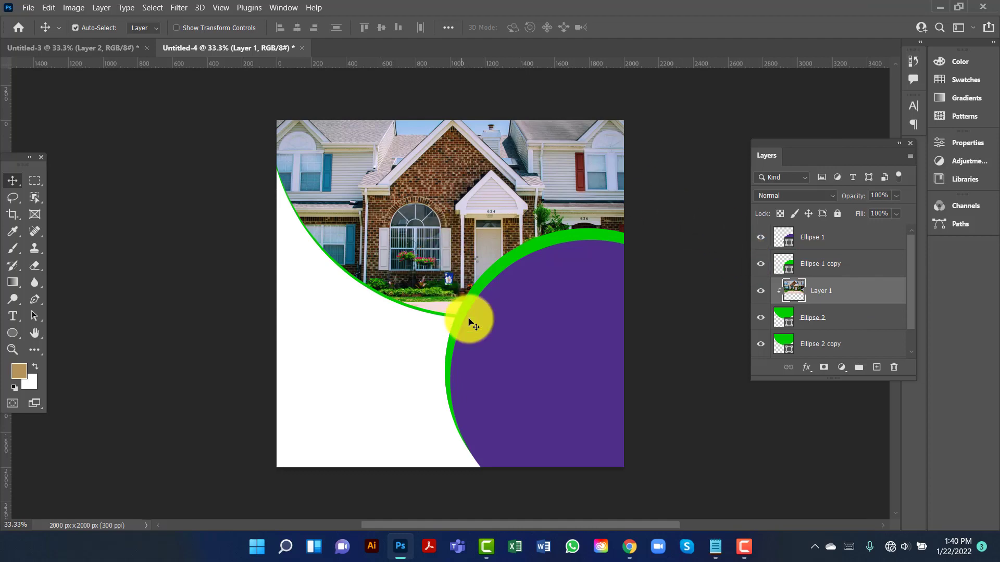
# Step: Widen the green rims by shifting the large circle's duplicate slightly down and left and the smaller green circle slightly left
pyautogui.click(829, 337)
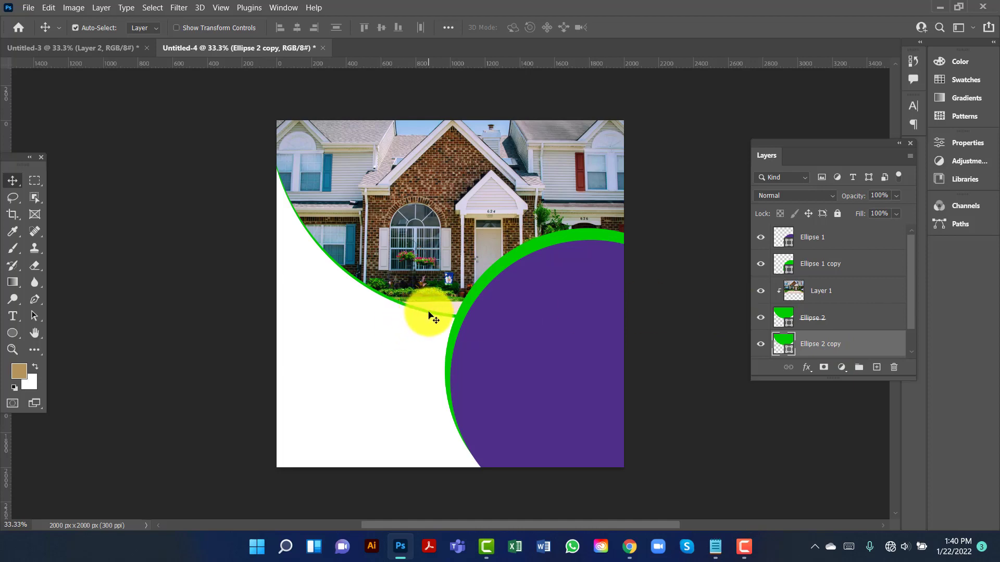
pyautogui.moveTo(430, 315); pyautogui.dragTo(424, 318)
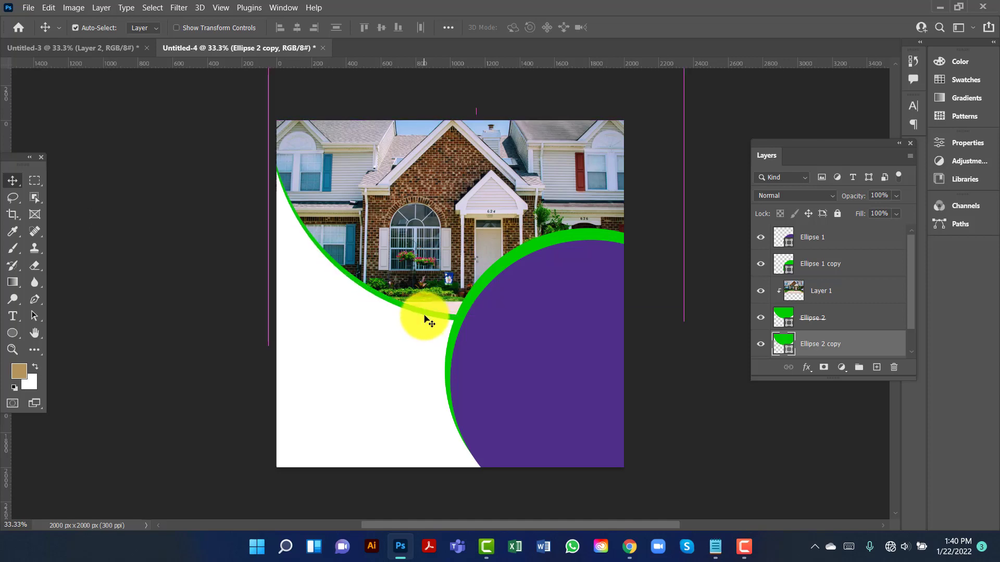
pyautogui.click(424, 320)
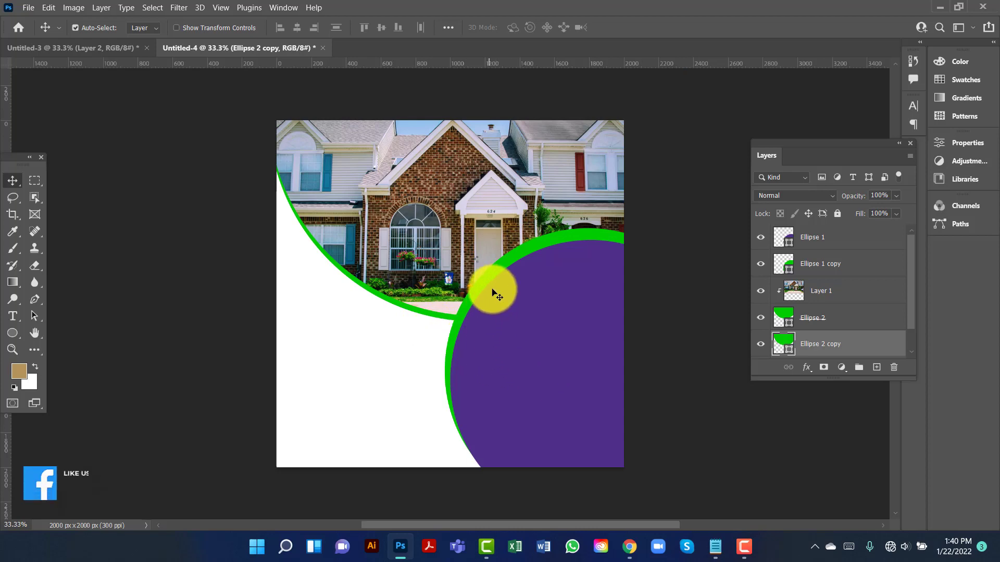
pyautogui.moveTo(488, 272); pyautogui.dragTo(483, 274)
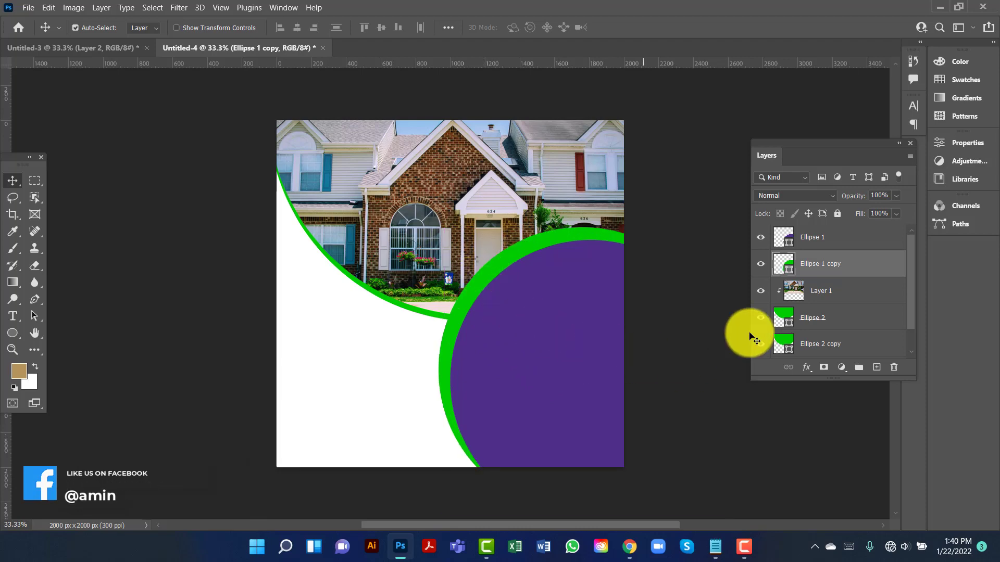
# Step: Unlock the background layer and group it with all the other layers
pyautogui.scroll(-1, 874, 301)
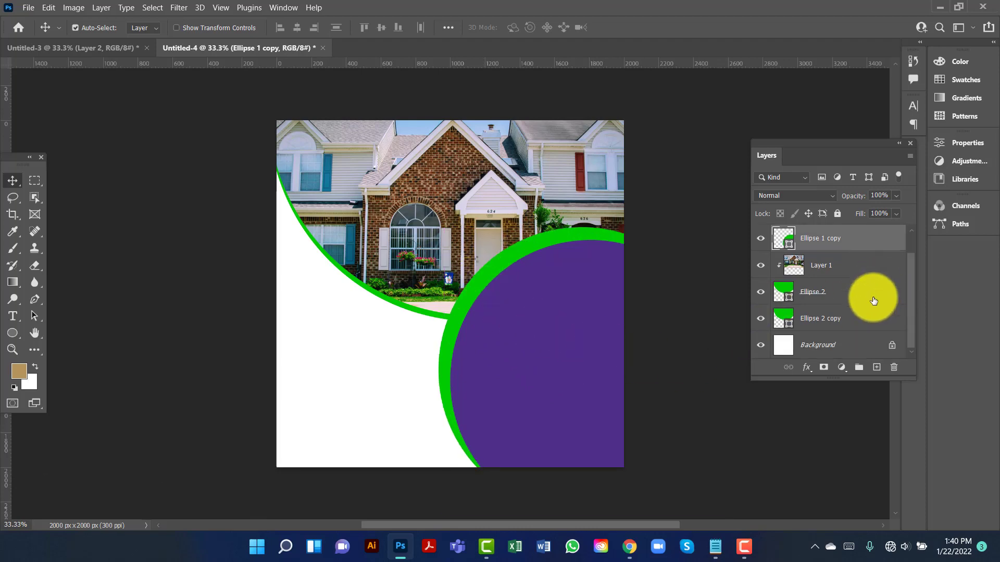
pyautogui.click(892, 345)
pyautogui.scroll(1, 844, 282)
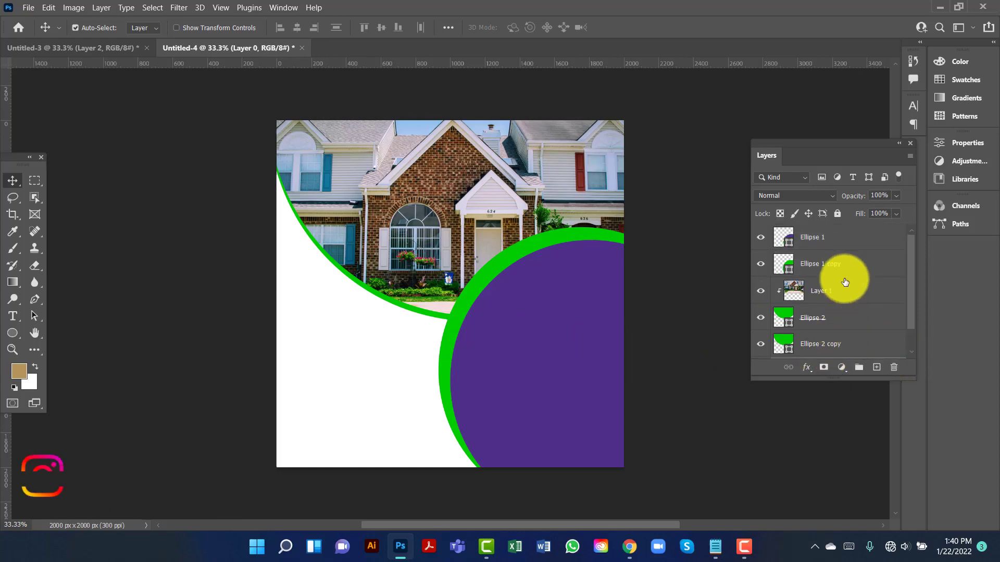
pyautogui.keyDown('shift'); pyautogui.click(831, 239); pyautogui.keyUp('shift')
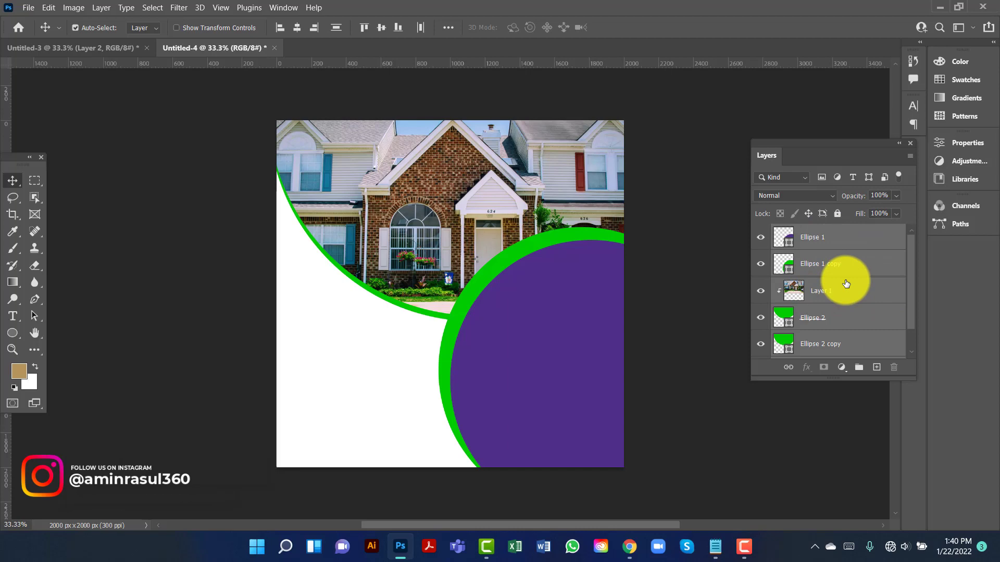
pyautogui.hotkey('ctrl', 'g')
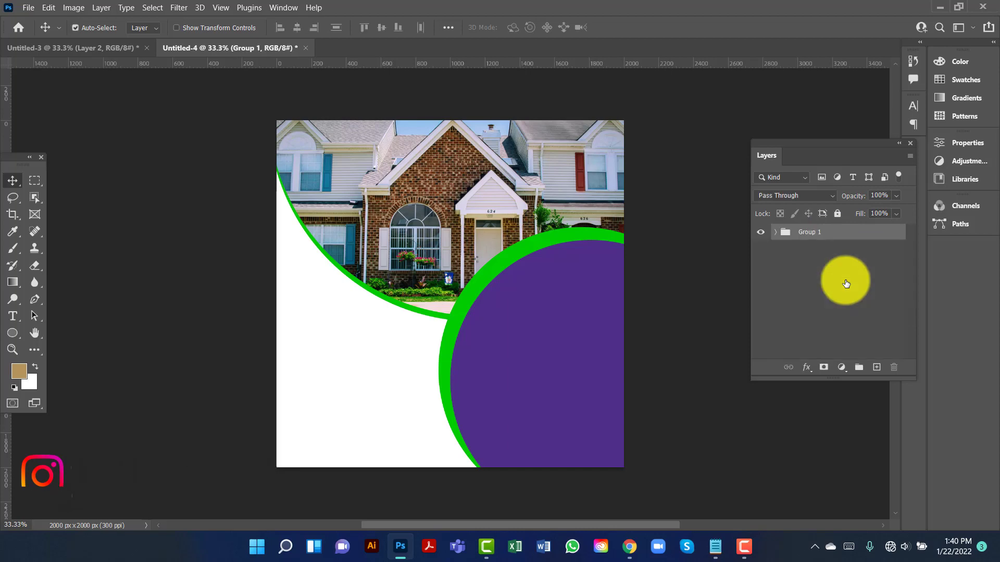
# Step: Rename the new layer group as Design and lock it
pyautogui.doubleClick(812, 232)
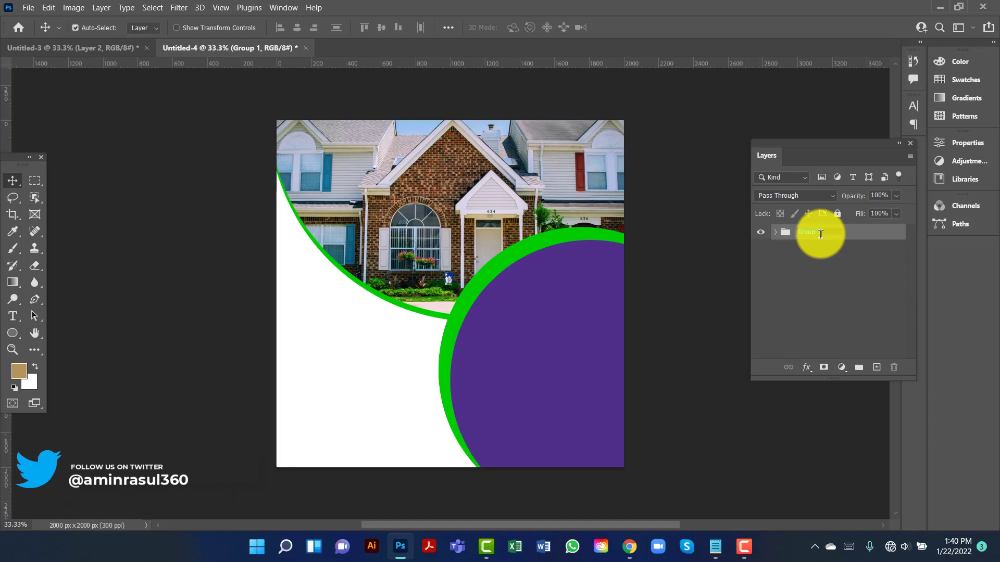
pyautogui.write('D')
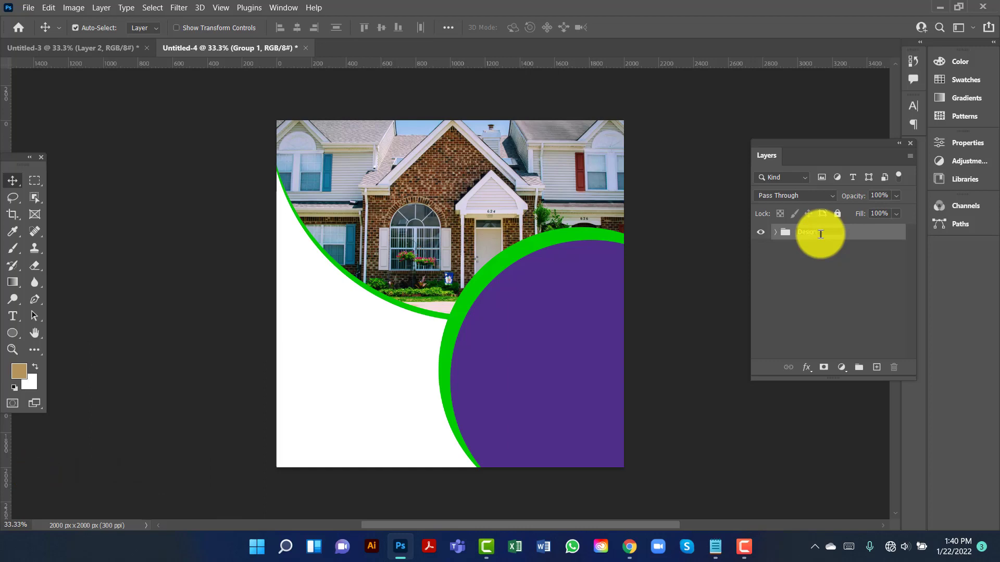
pyautogui.write('esign')
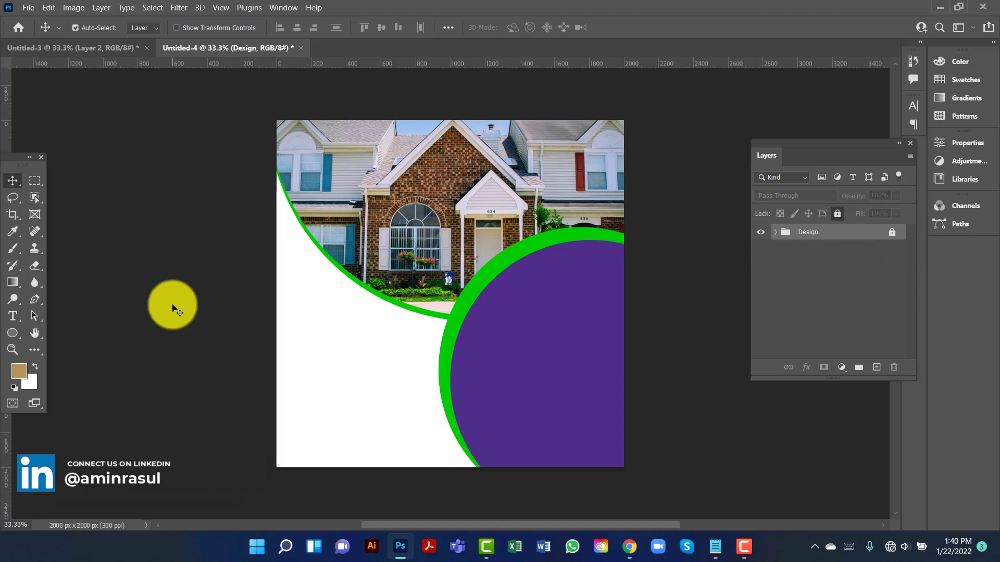
# Step: Start a text line near the left side of the white area and set its font size to 50 pt
pyautogui.click(13, 316)
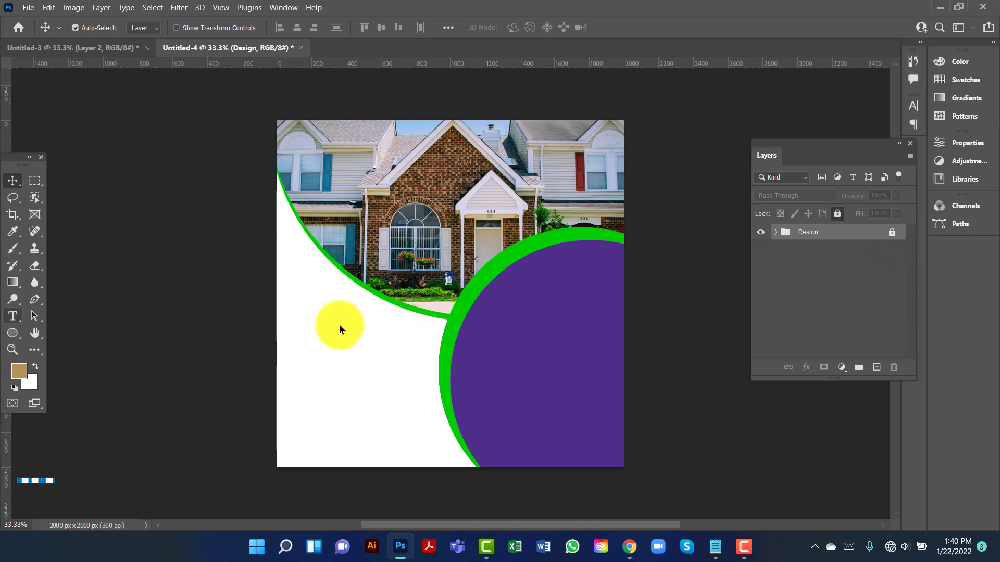
pyautogui.click(309, 329)
pyautogui.click(309, 329)
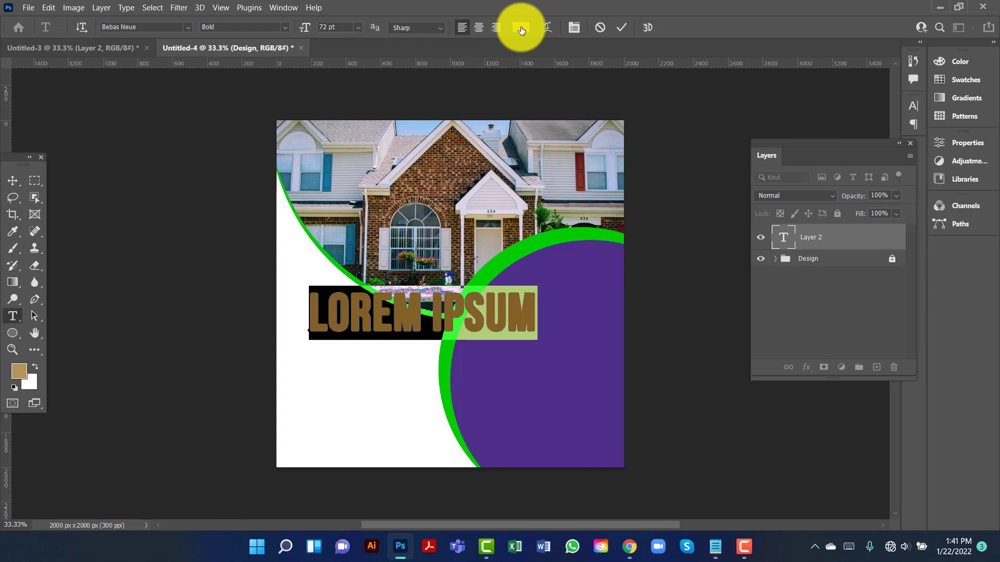
pyautogui.click(305, 31)
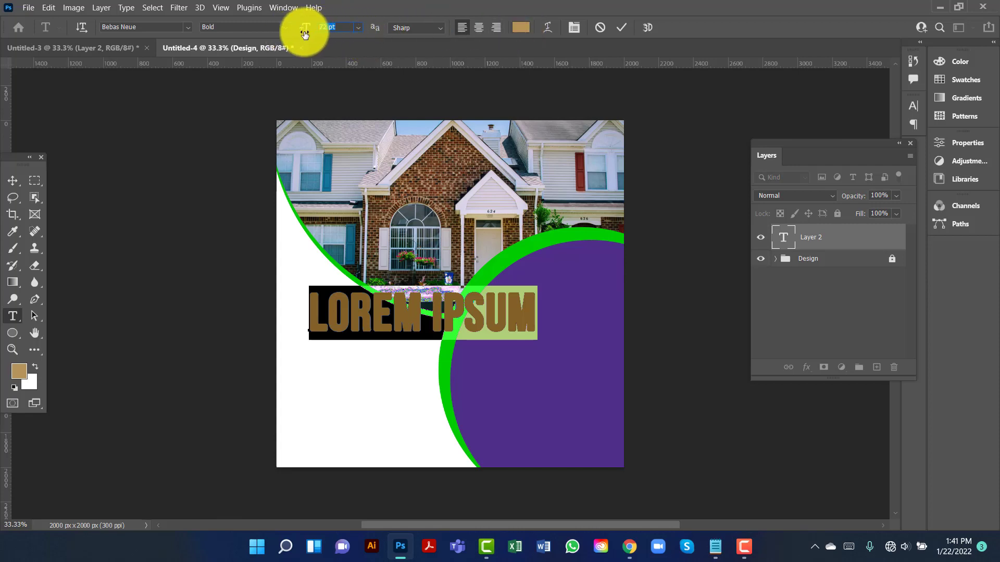
pyautogui.moveTo(305, 35); pyautogui.dragTo(301, 27)
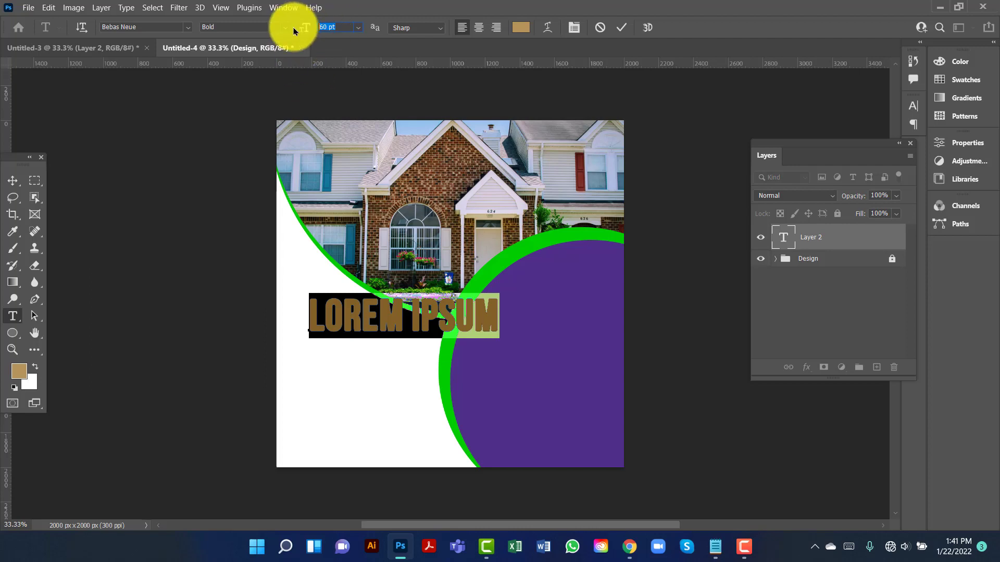
pyautogui.write('50')
pyautogui.press('Return')
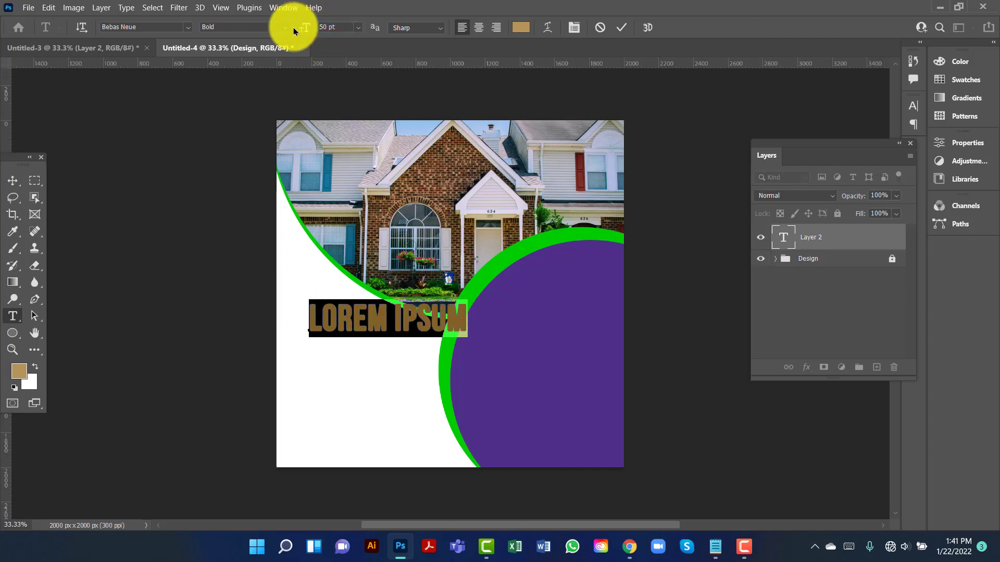
# Step: Set the text colour to the rim's green (01cc01) and replace the placeholder with ELEGANT
pyautogui.click(521, 28)
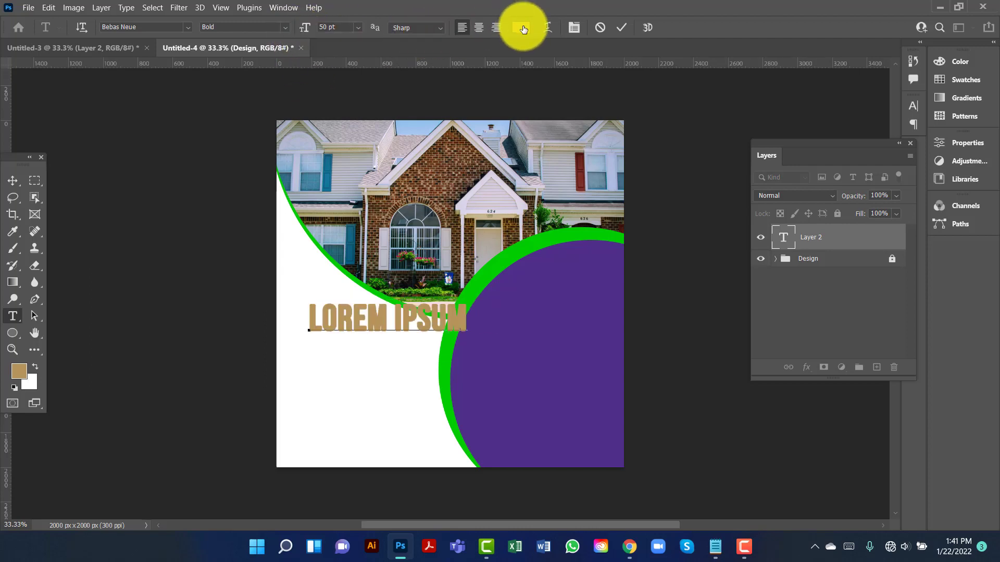
pyautogui.click(513, 248)
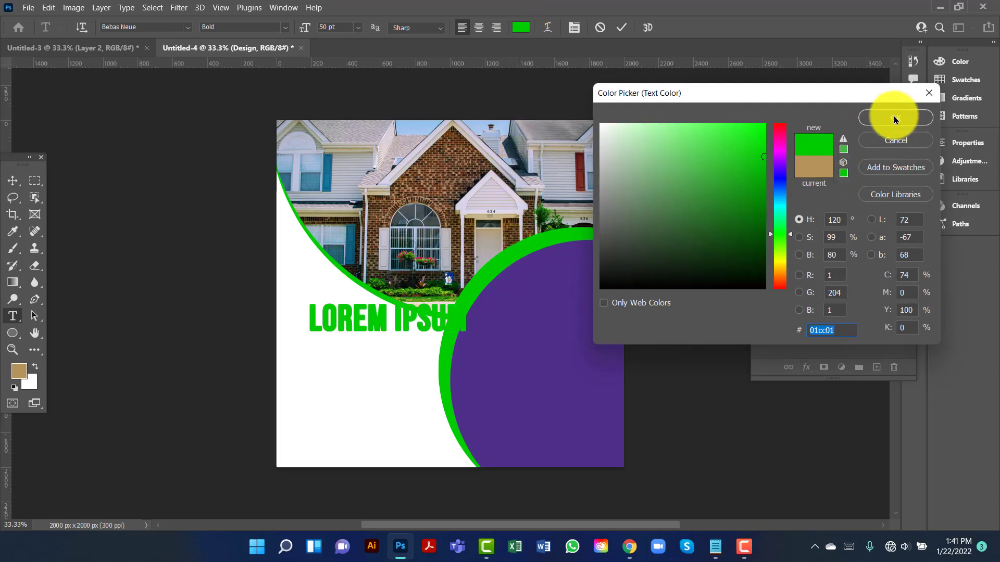
pyautogui.click(895, 119)
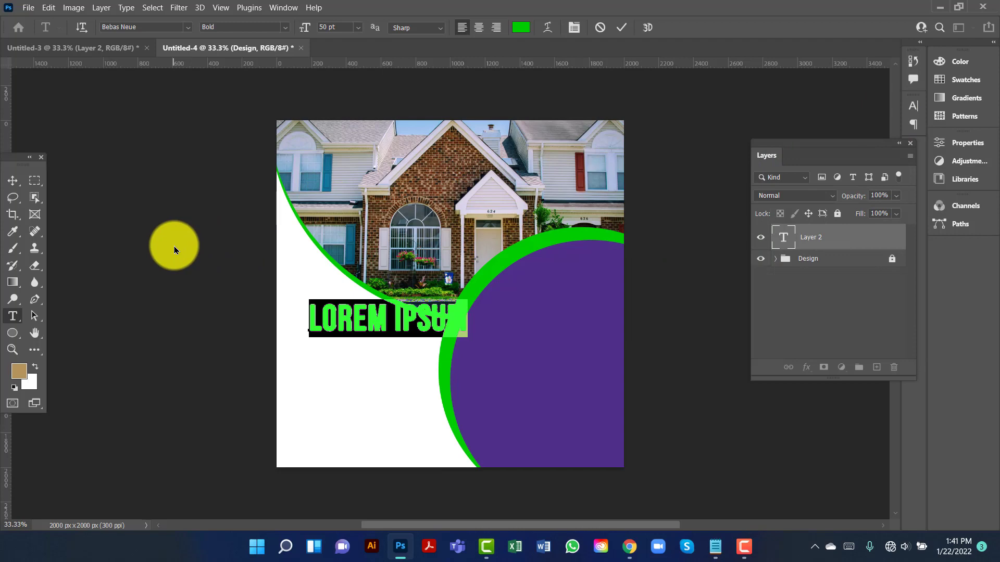
pyautogui.write('ELEGANT')
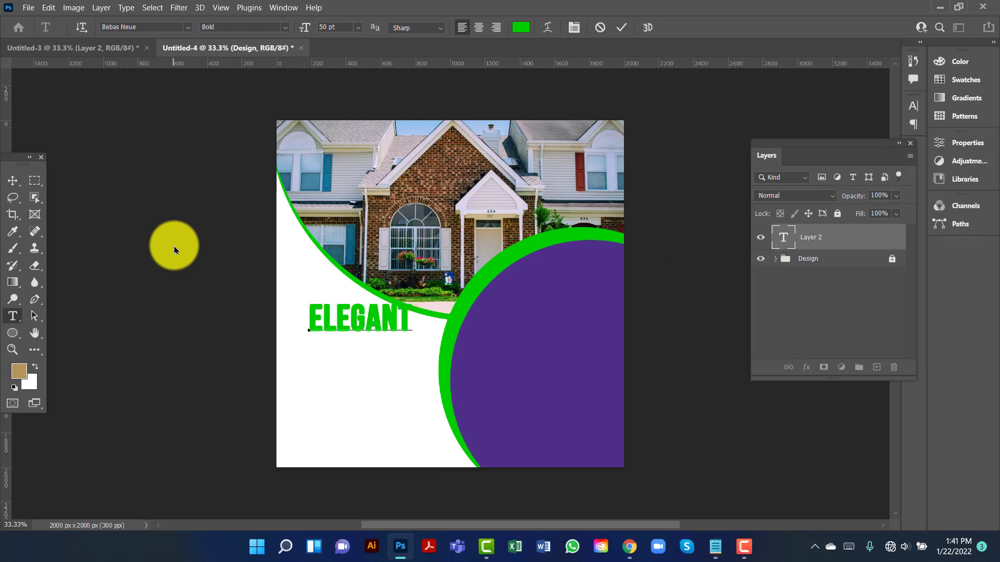
# Step: Move the ELEGANT text slightly left and down into the white area below the photo's curved edge
pyautogui.click(14, 184)
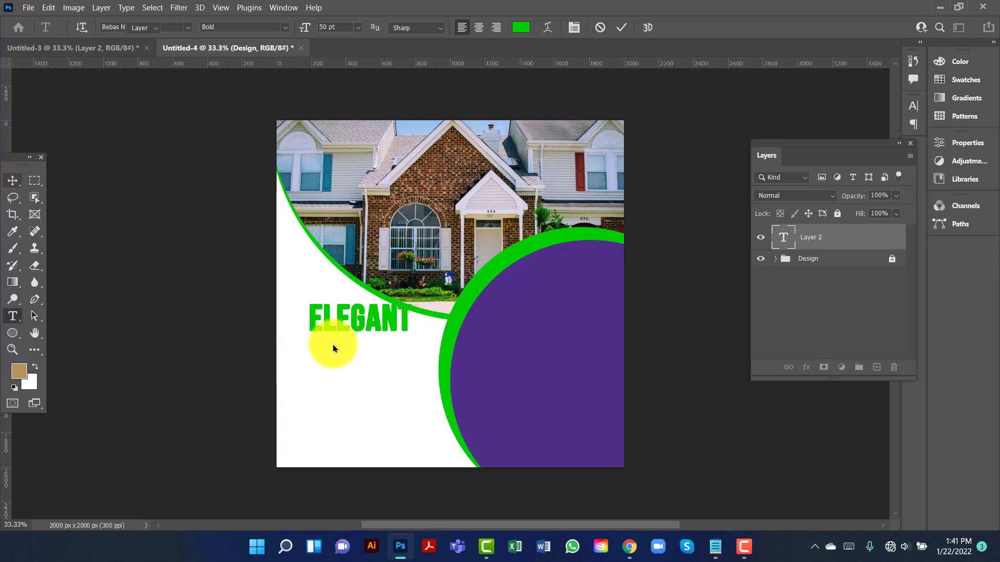
pyautogui.moveTo(380, 319); pyautogui.dragTo(357, 331)
pyautogui.doubleClick(357, 333)
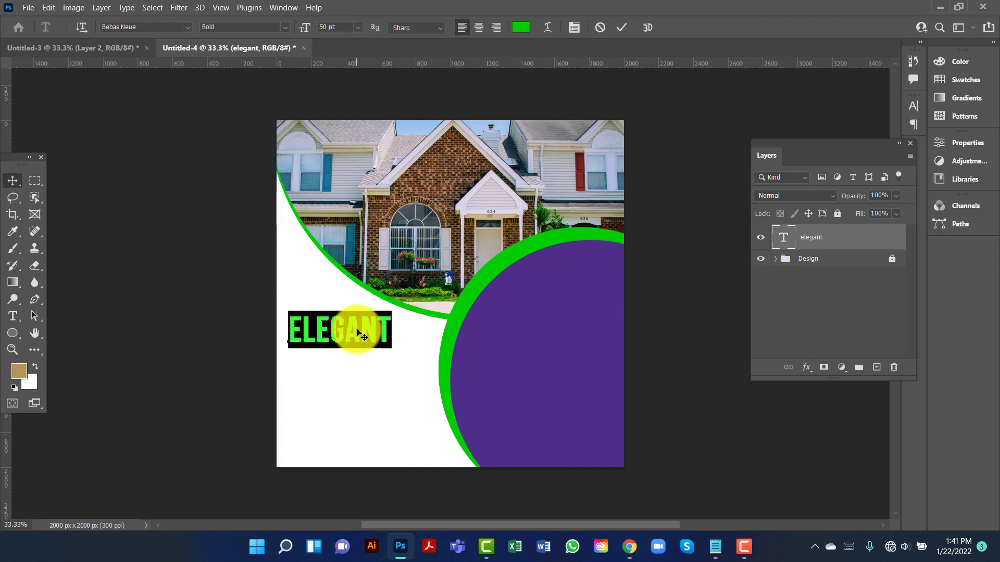
pyautogui.click(13, 179)
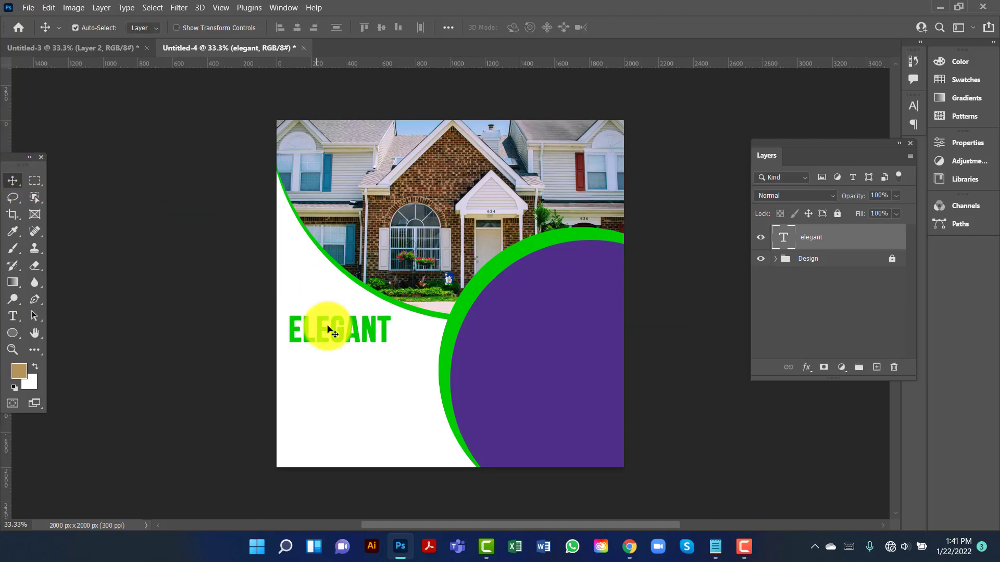
# Step: Move the ELEGANT text slightly right and down, and place two duplicates stacked evenly below it
pyautogui.moveTo(352, 334); pyautogui.dragTo(358, 339)
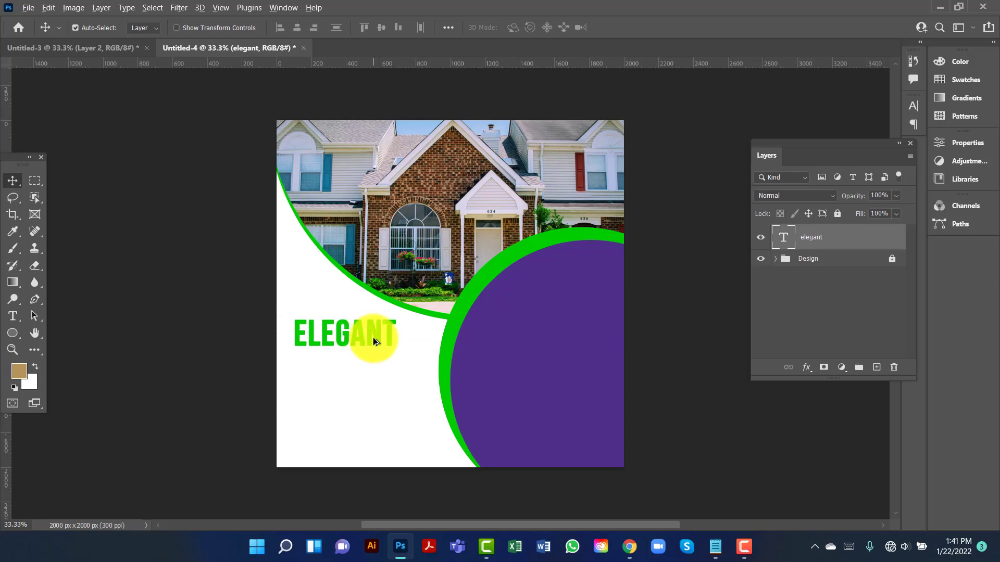
pyautogui.moveTo(377, 334); pyautogui.dragTo(378, 408)
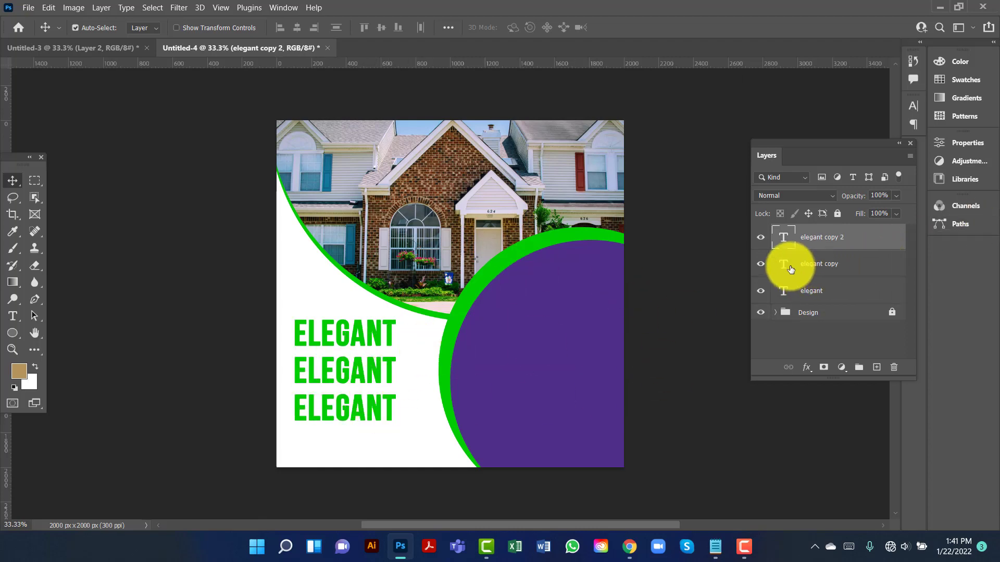
# Step: Change the middle ELEGANT copy to HOME and the lowest copy to FOR SALE
pyautogui.doubleClick(784, 269)
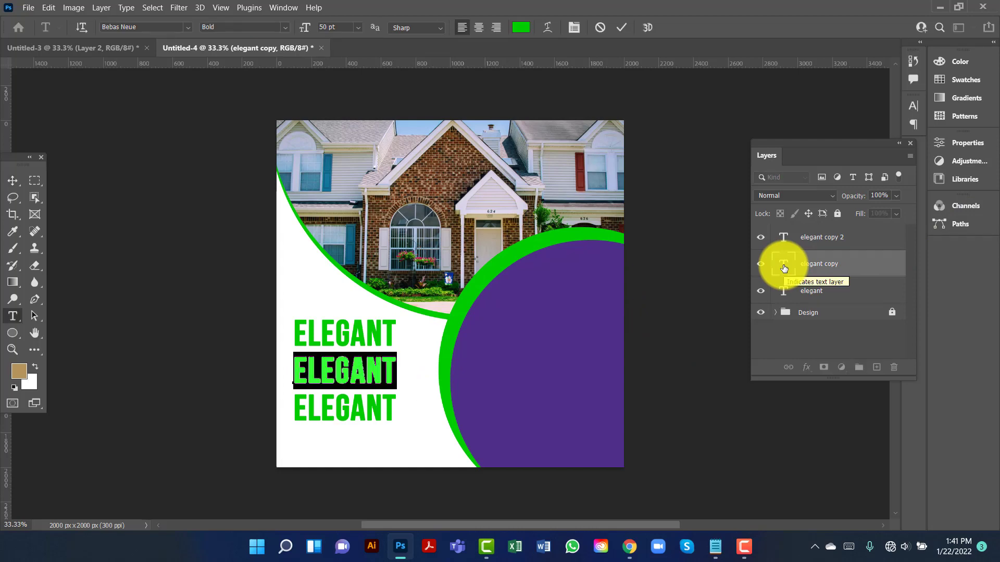
pyautogui.press('Left')
pyautogui.write('HOME')
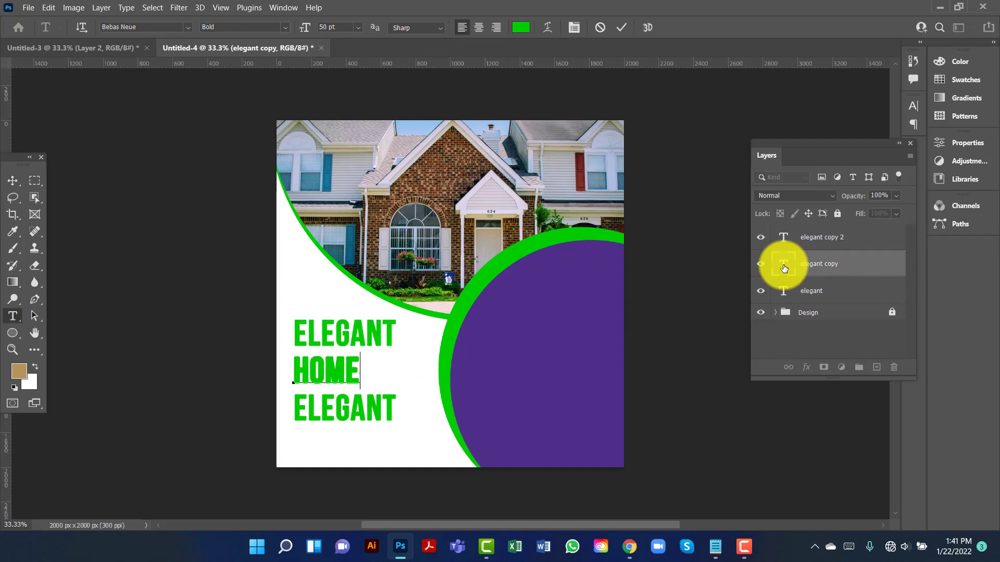
pyautogui.doubleClick(785, 239)
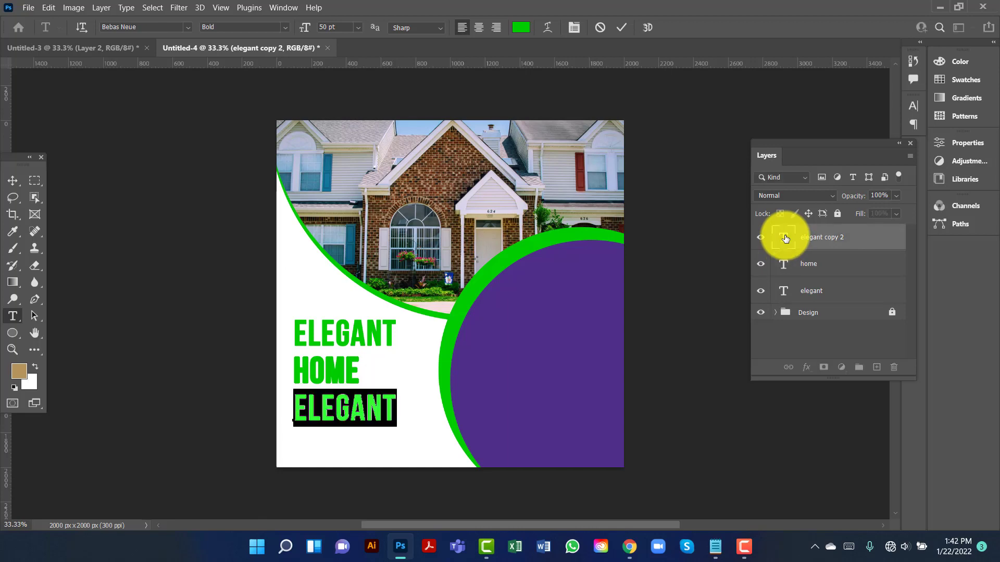
pyautogui.write('FOR ')
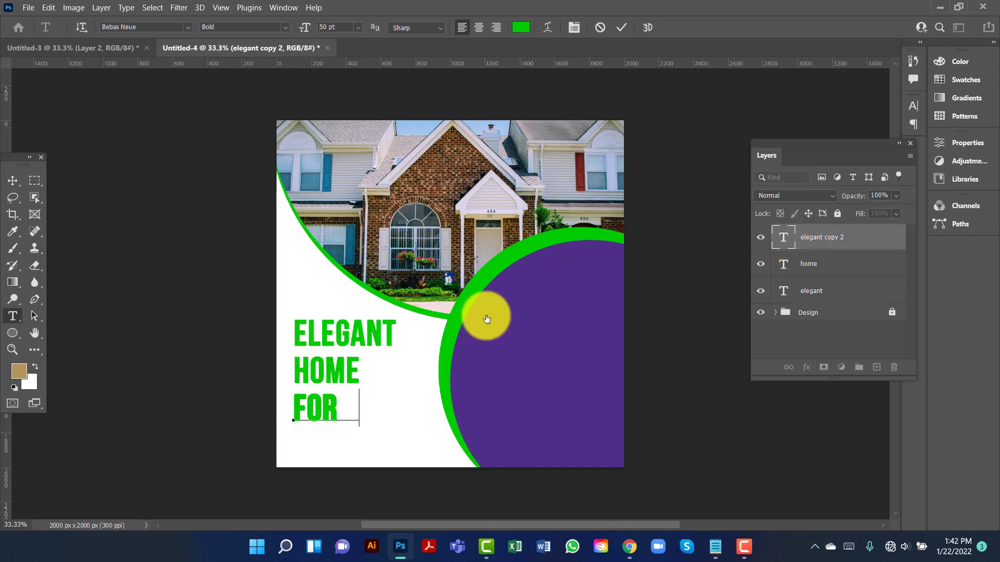
pyautogui.write('SATE')
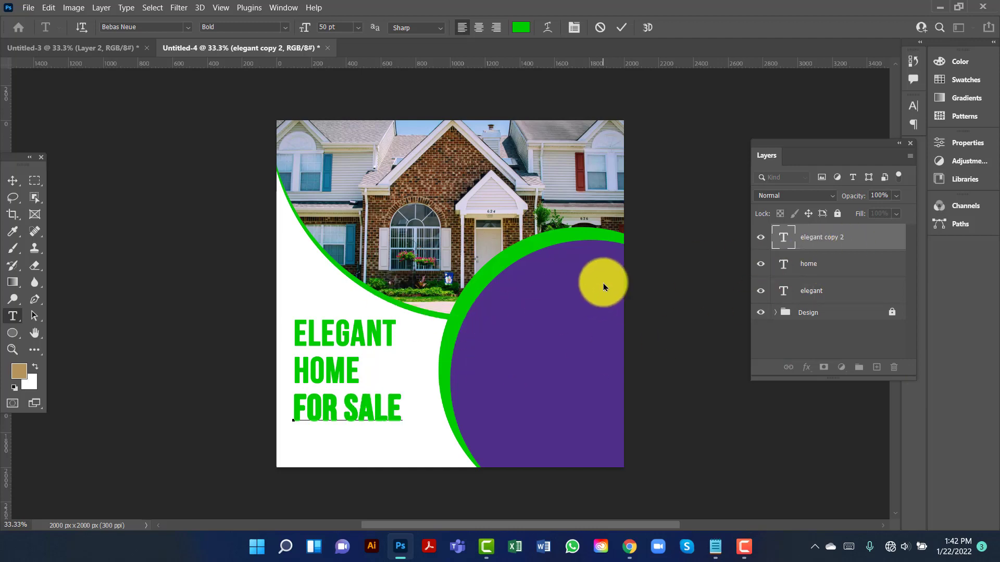
# Step: Recolour the HOME text purple (4f2f88), sampled from the large circle
pyautogui.doubleClick(784, 263)
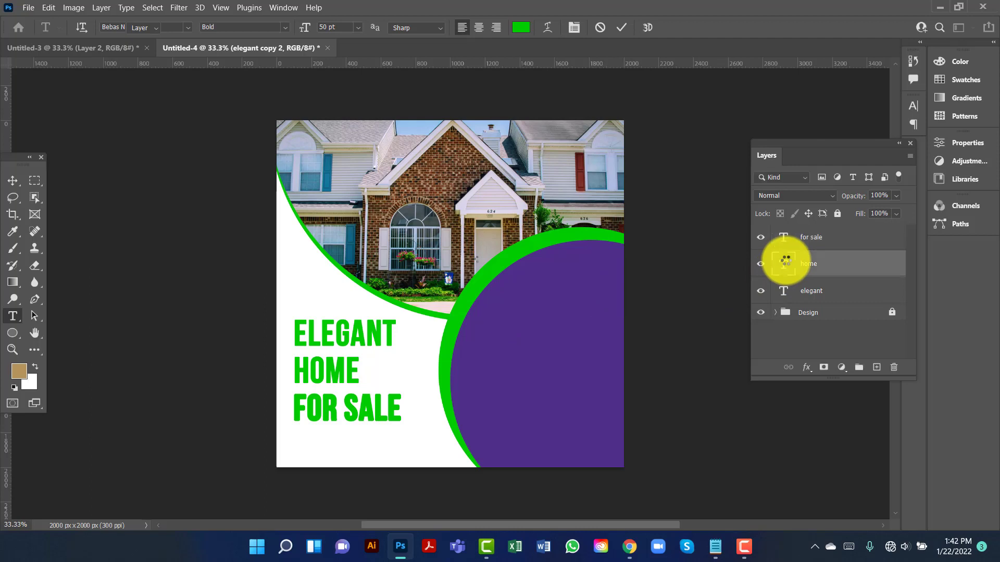
pyautogui.click(526, 33)
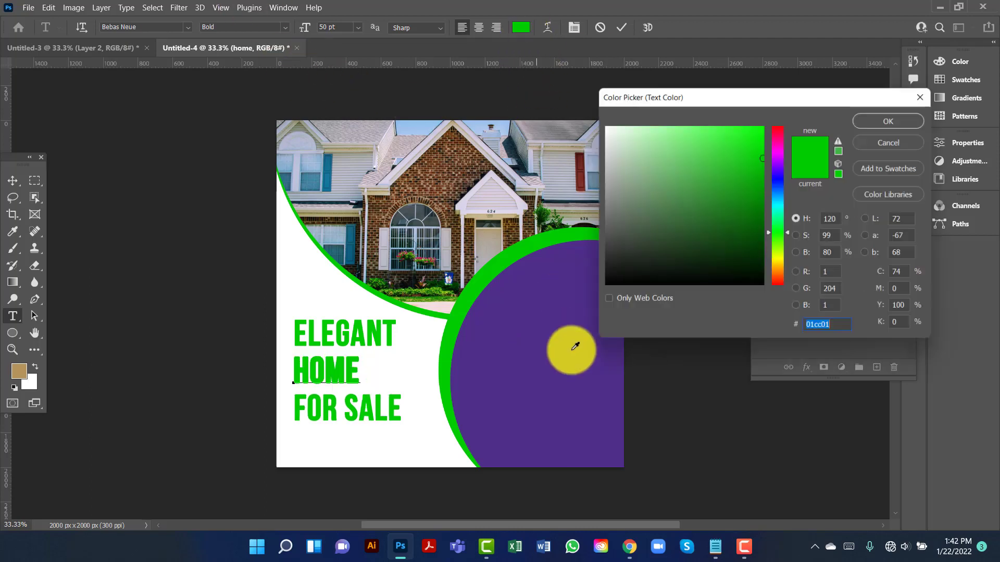
pyautogui.click(518, 328)
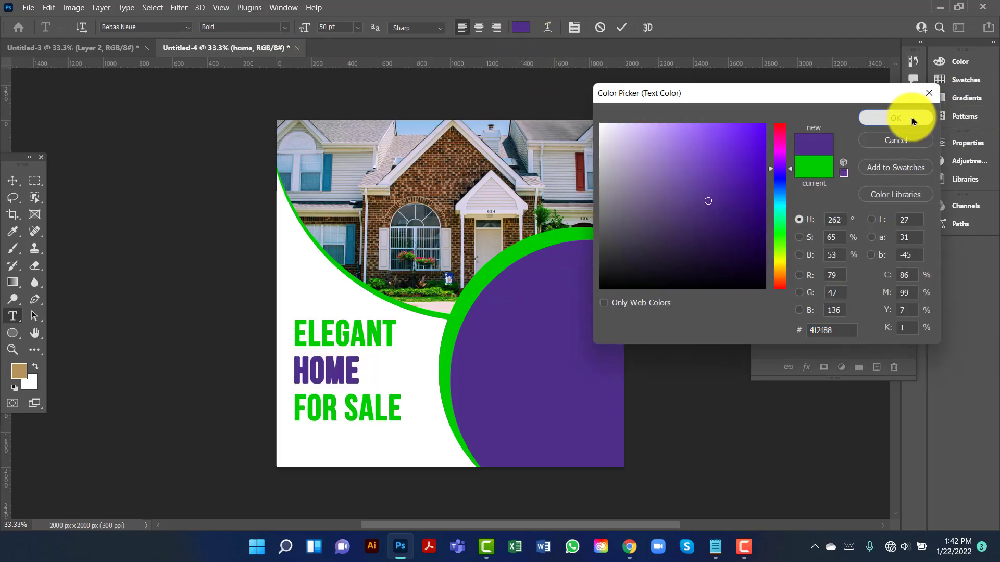
pyautogui.click(909, 117)
# Step: Move FOR SALE slightly down and ELEGANT slightly up to widen the gaps around HOME
pyautogui.click(13, 182)
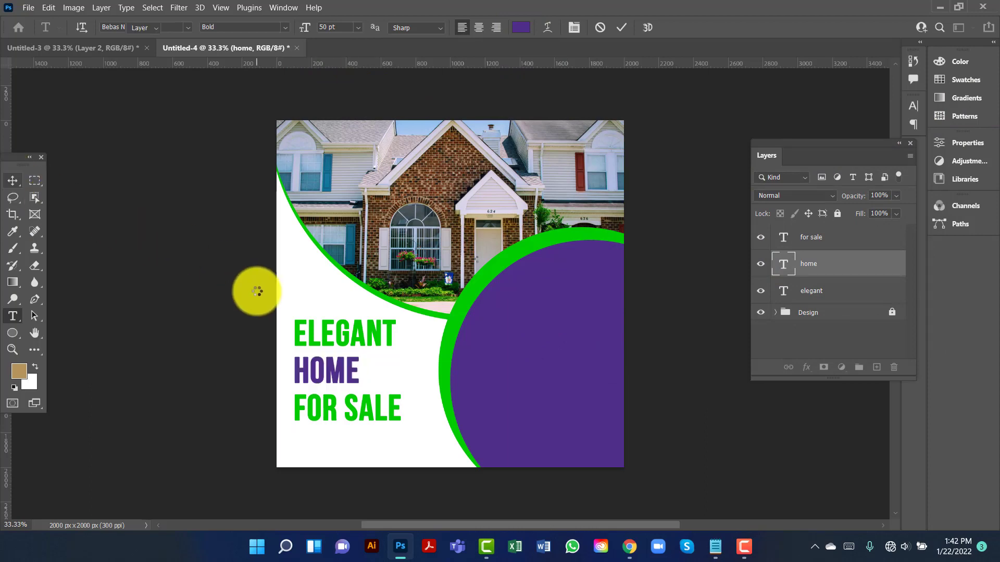
pyautogui.moveTo(358, 417)
pyautogui.mouseDown()
pyautogui.moveTo(358, 432)
pyautogui.moveTo(359, 417)
pyautogui.mouseUp()
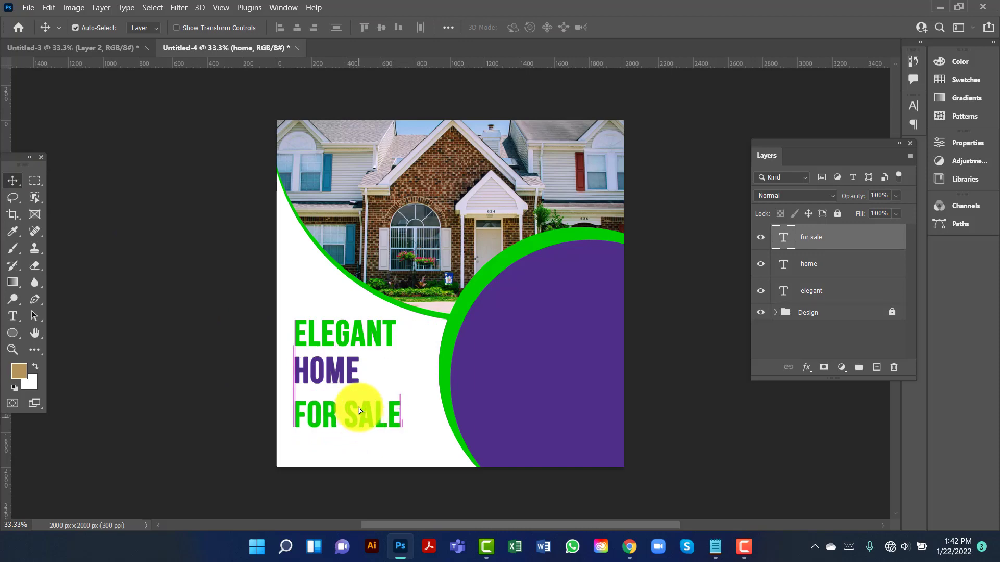
pyautogui.moveTo(352, 339); pyautogui.dragTo(353, 329)
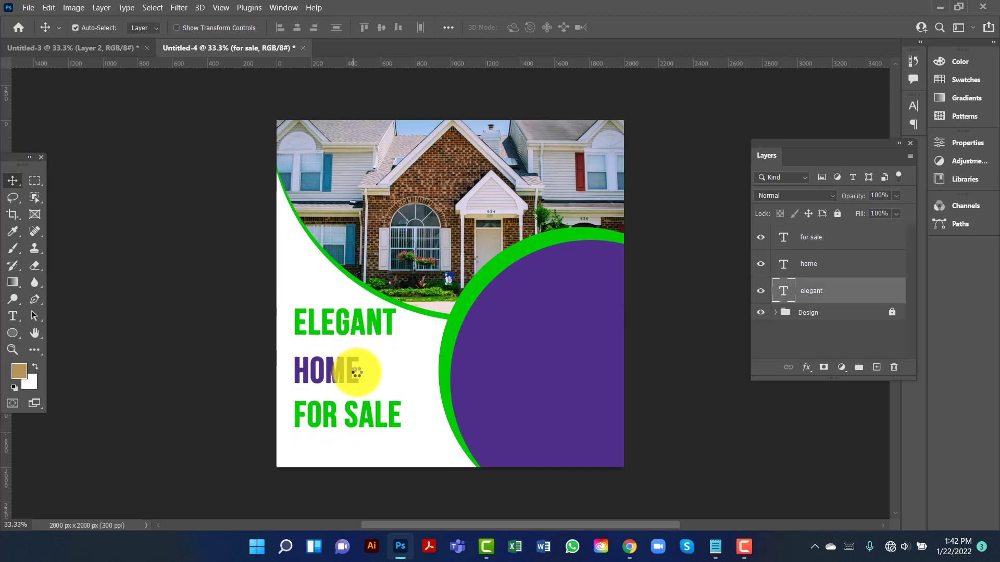
# Step: Create a rounded rectangle of about 588 x 215 px with a 30 px corner radius behind the HOME text
pyautogui.click(14, 334)
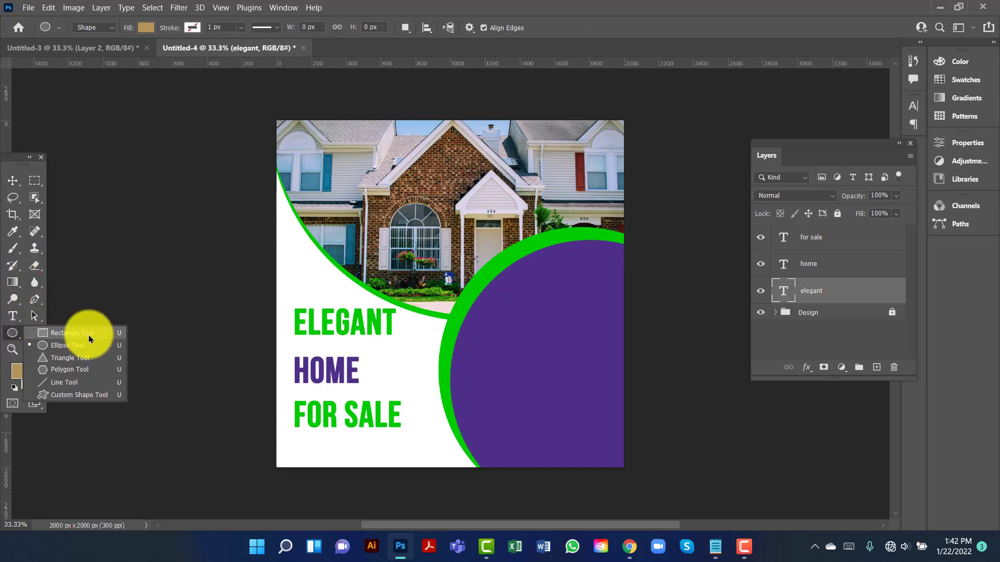
pyautogui.click(89, 338)
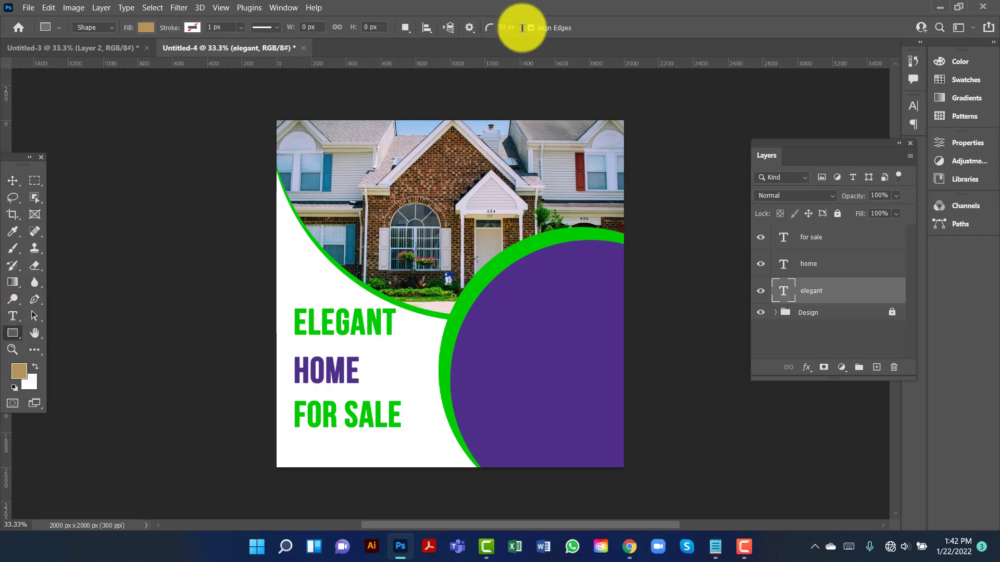
pyautogui.click(522, 24)
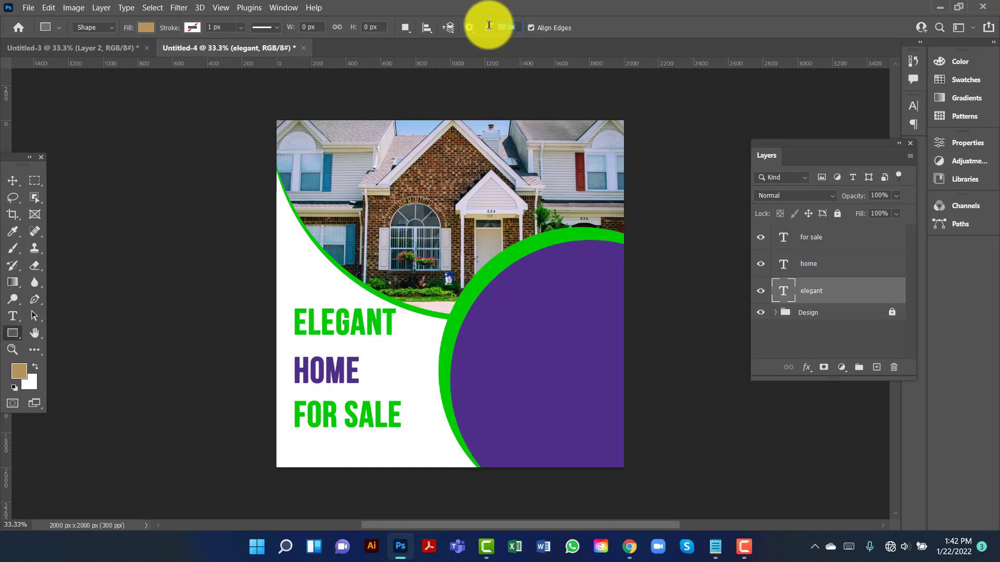
pyautogui.press('Return')
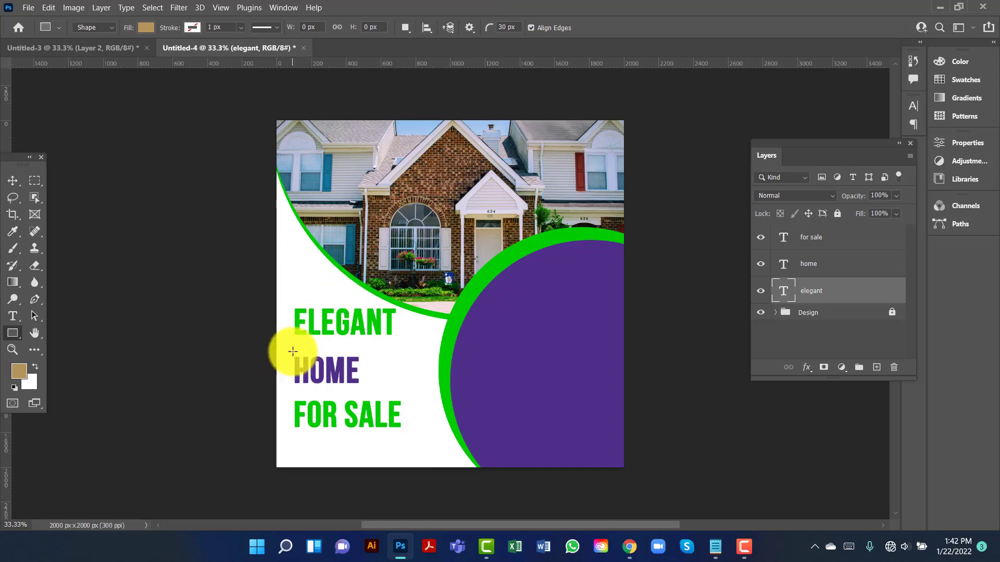
pyautogui.moveTo(293, 351); pyautogui.dragTo(395, 388)
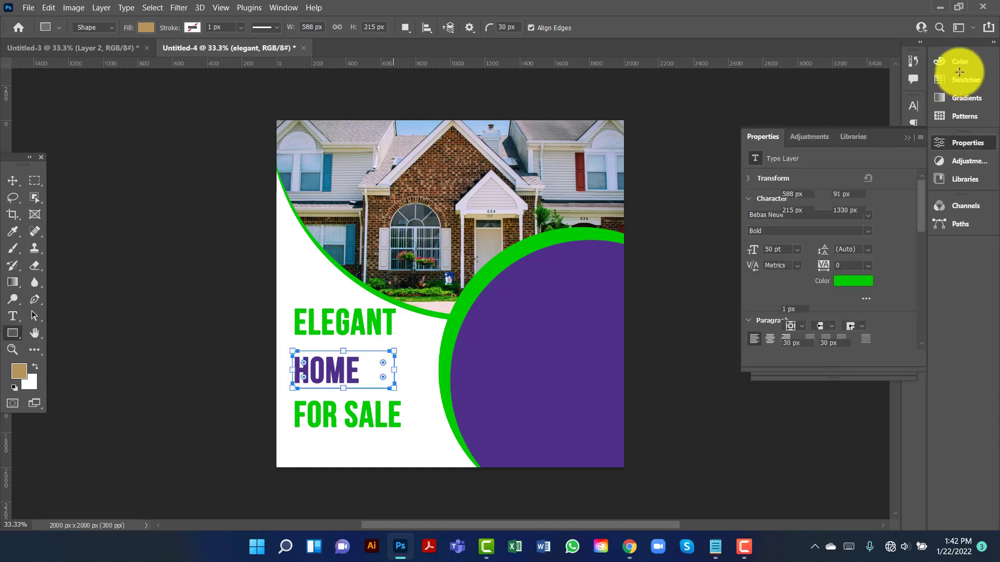
pyautogui.click(907, 137)
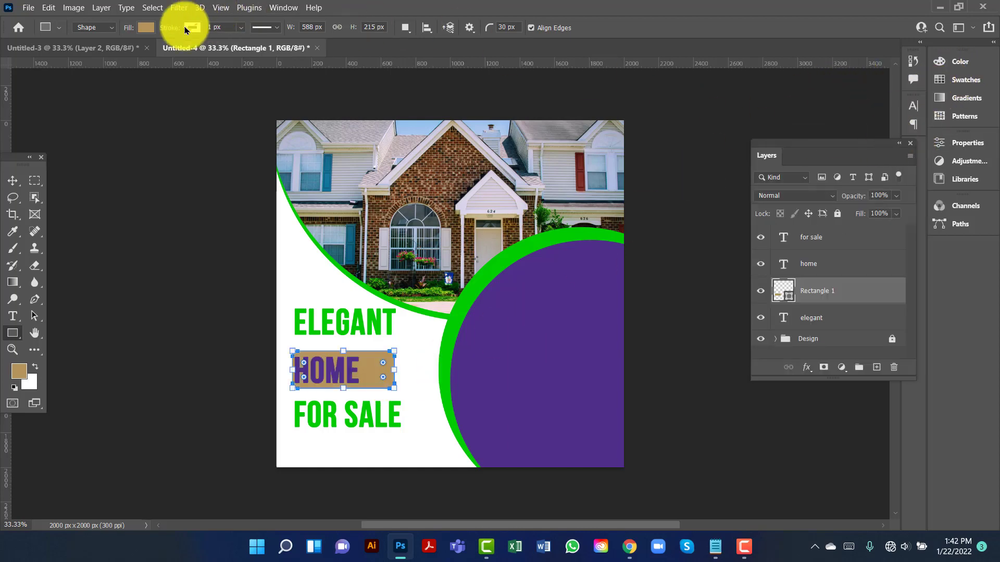
# Step: Fill the rounded rectangle behind HOME with the recently used green
pyautogui.click(145, 27)
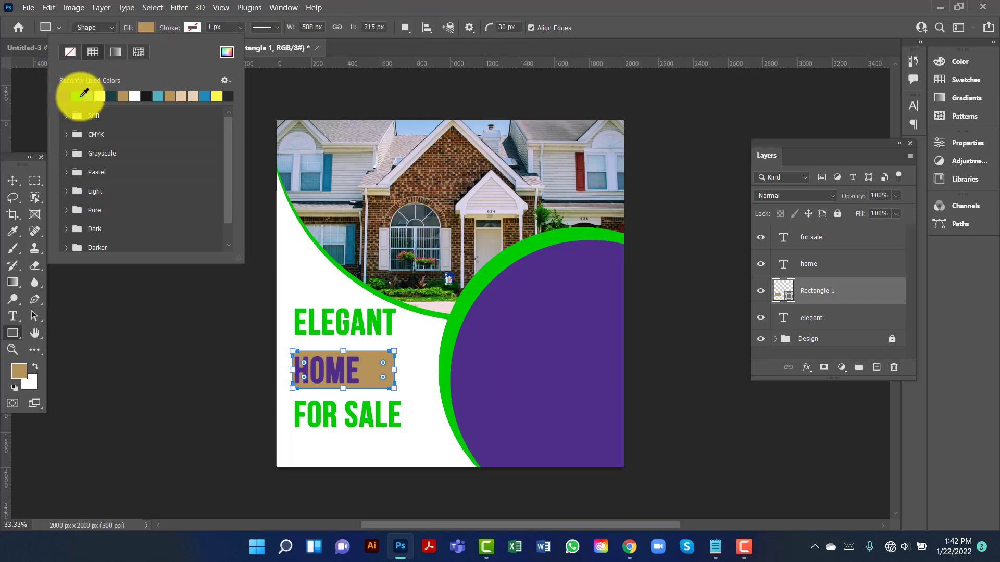
pyautogui.click(82, 94)
pyautogui.click(11, 181)
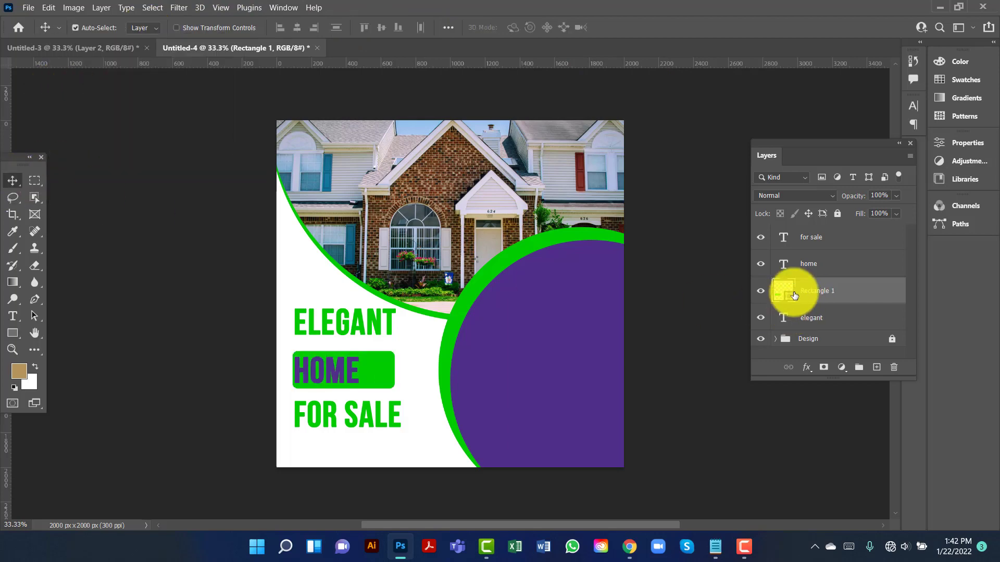
# Step: Recolour the HOME text white (ffffff) and centre it on the rounded rectangle
pyautogui.doubleClick(787, 265)
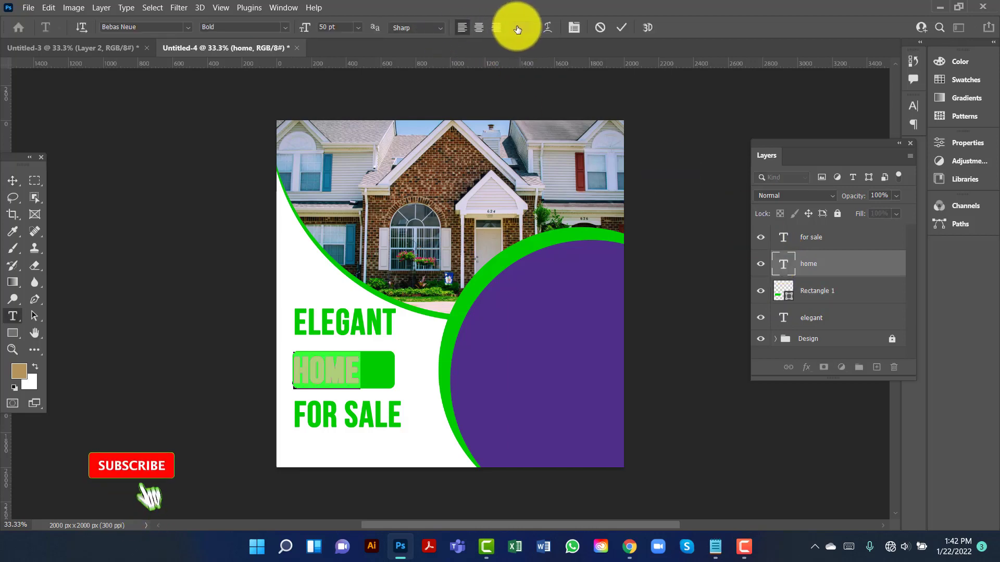
pyautogui.click(520, 27)
pyautogui.click(599, 124)
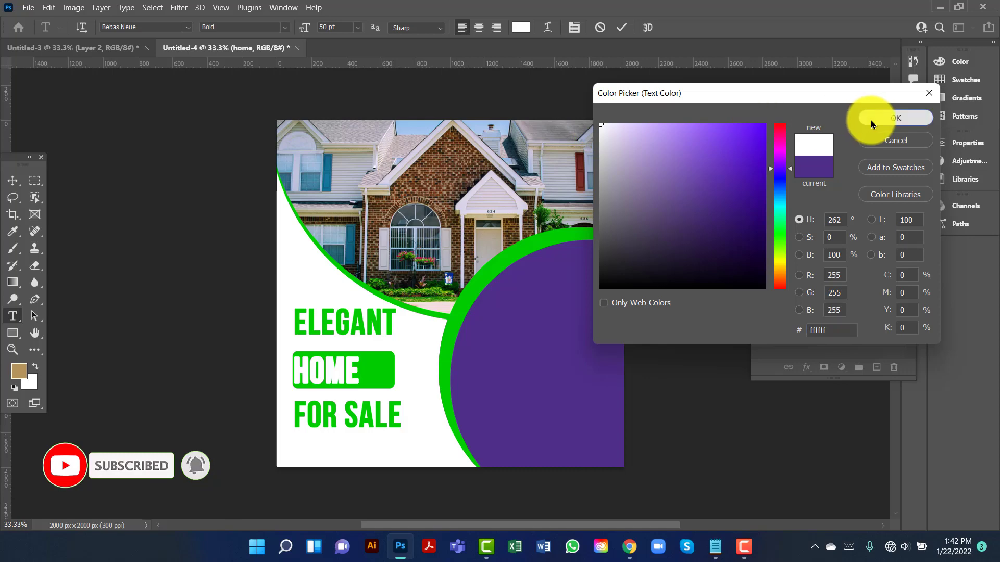
pyautogui.click(886, 119)
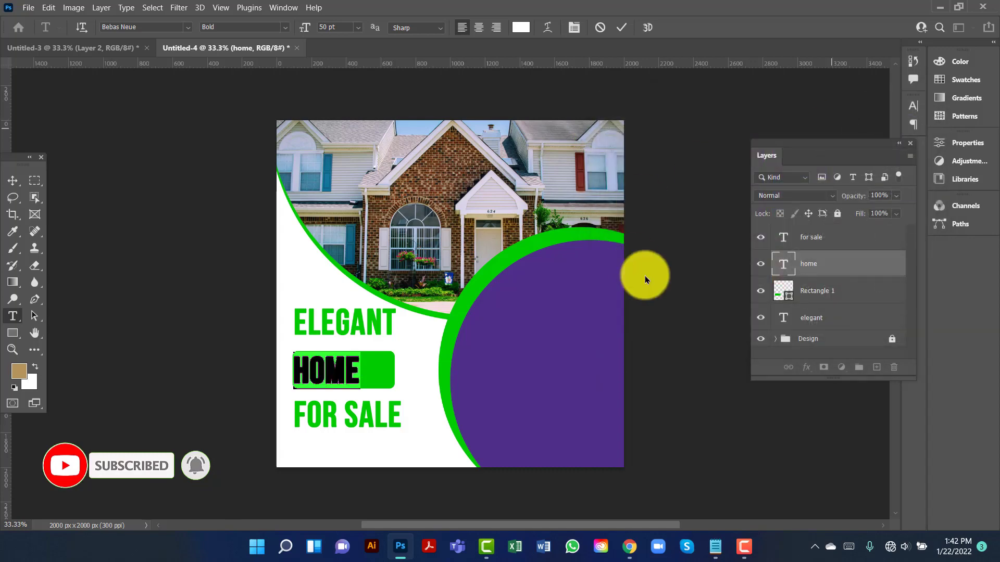
pyautogui.click(11, 182)
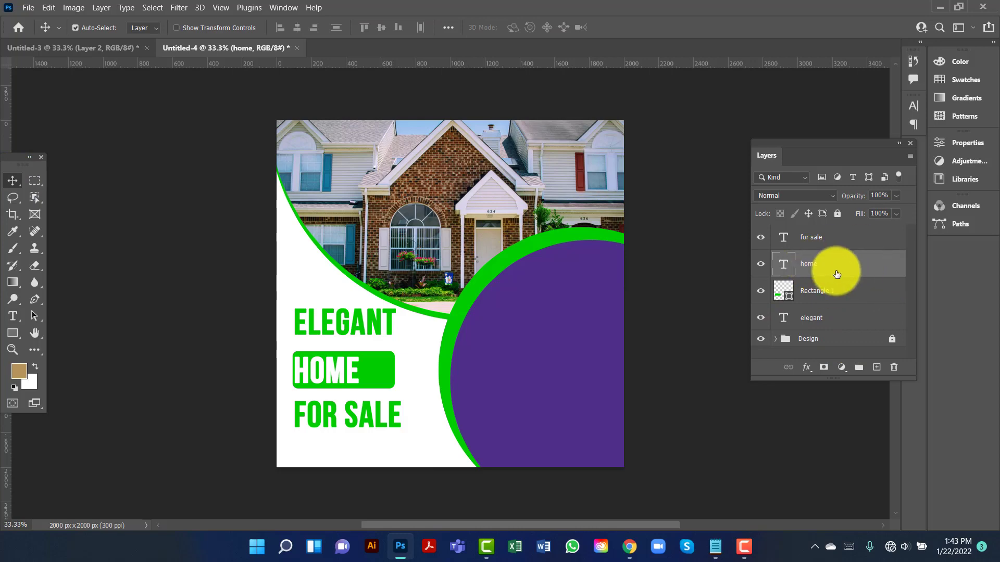
pyautogui.keyDown('ctrl'); pyautogui.click(855, 296); pyautogui.keyUp('ctrl')
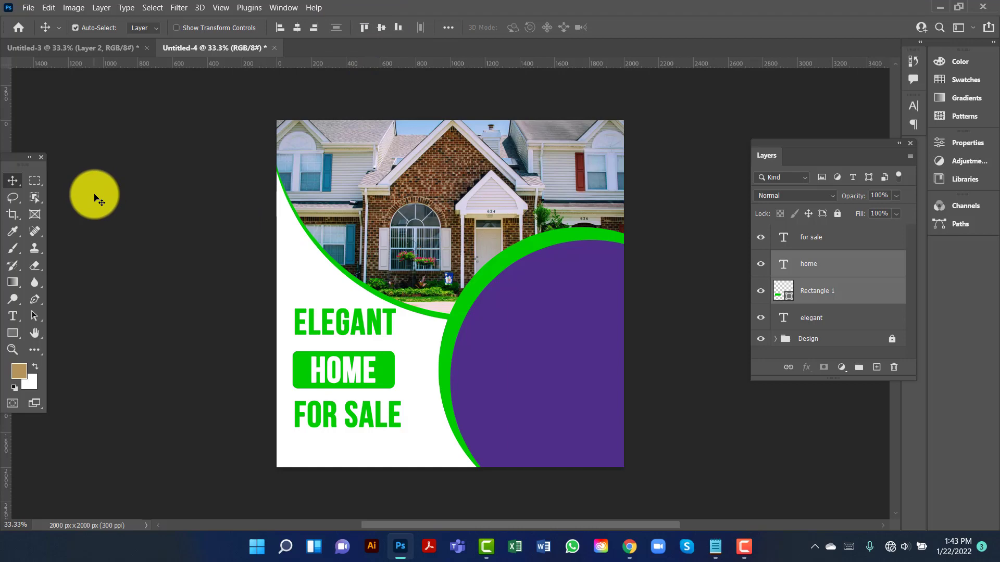
# Step: Change the rounded rectangle's fill to purple (4f2f88), sampled from the large circle
pyautogui.moveTo(827, 295); pyautogui.dragTo(792, 306)
pyautogui.doubleClick(790, 300)
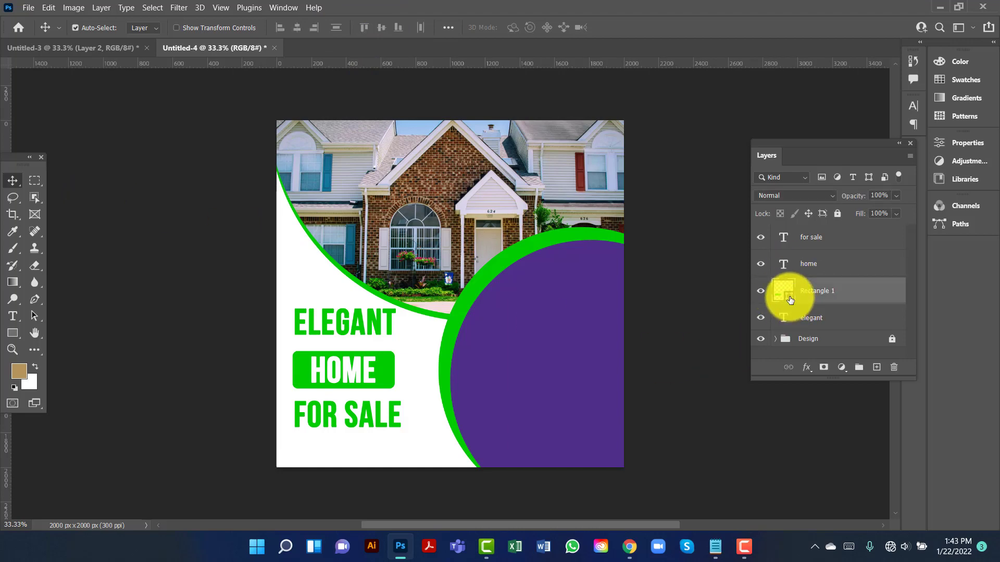
pyautogui.click(496, 351)
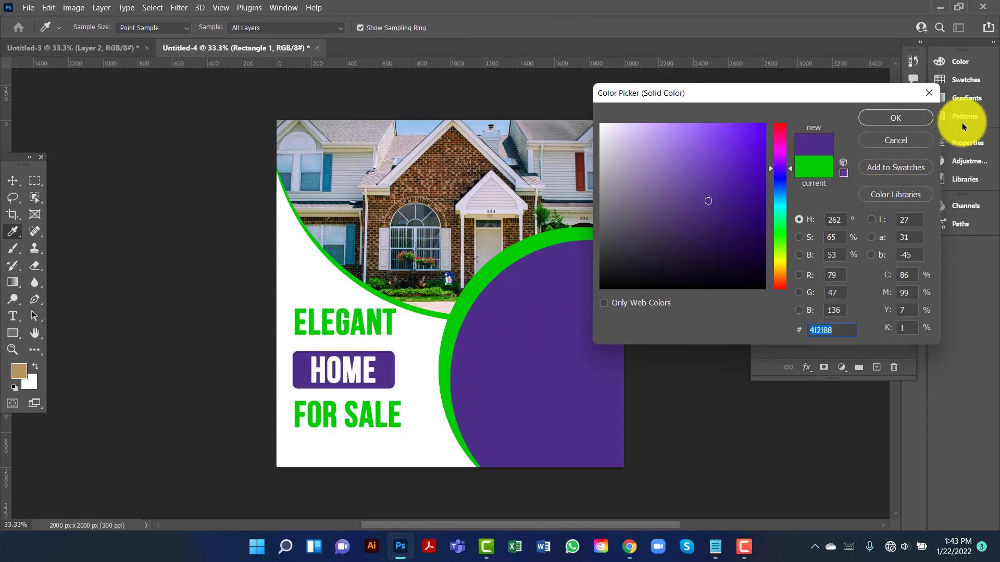
pyautogui.click(919, 119)
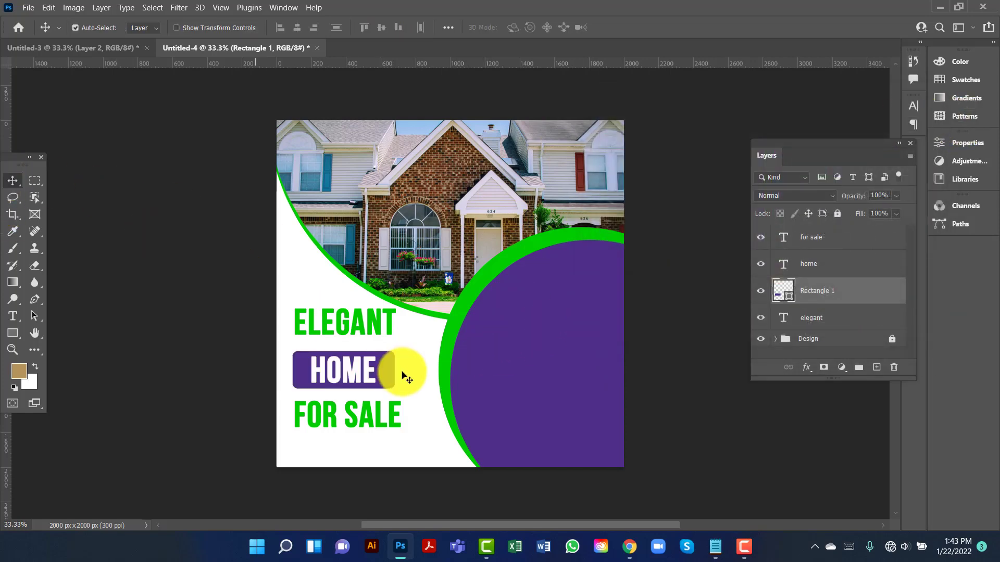
# Step: Move ELEGANT slightly down and FOR SALE slightly up and left, closer to the purple HOME rectangle
pyautogui.moveTo(369, 330); pyautogui.dragTo(369, 336)
pyautogui.moveTo(364, 419); pyautogui.dragTo(365, 420)
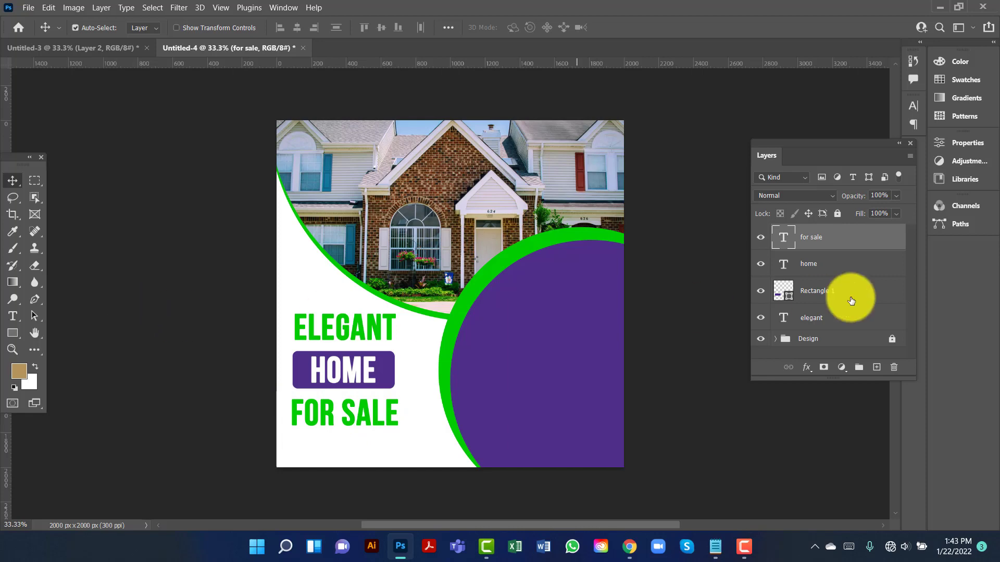
# Step: Scale the three headline texts and the HOME rectangle together to about 122% and reposition them within the white area
pyautogui.keyDown('shift'); pyautogui.click(868, 326); pyautogui.keyUp('shift')
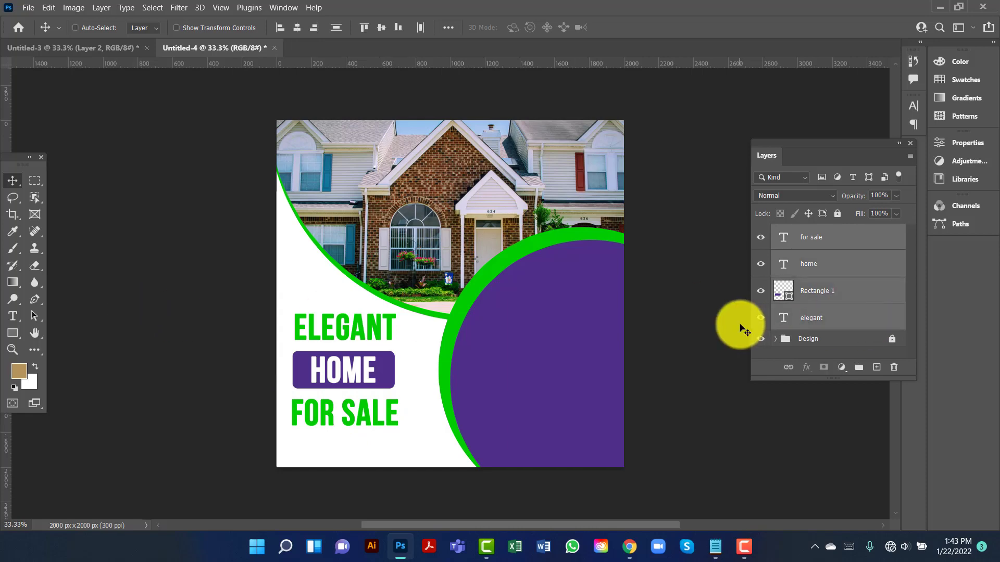
pyautogui.hotkey('ctrl', 't')
pyautogui.moveTo(394, 425); pyautogui.dragTo(417, 448)
pyautogui.moveTo(392, 346); pyautogui.dragTo(389, 348)
pyautogui.press('Return')
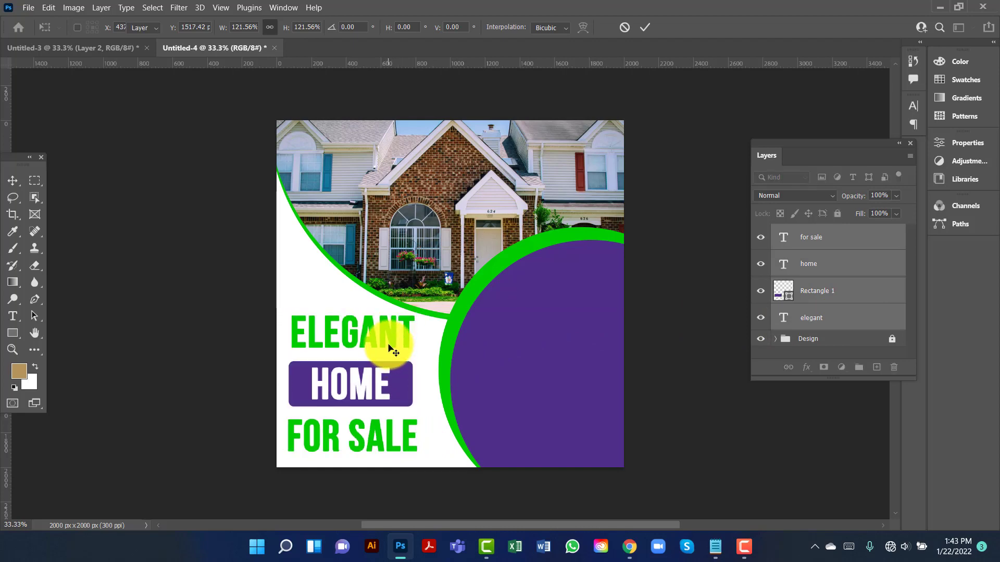
# Step: Add the text FEATURES in the upper part of the purple circle and pick white (ffffff) as the text colour
pyautogui.click(13, 317)
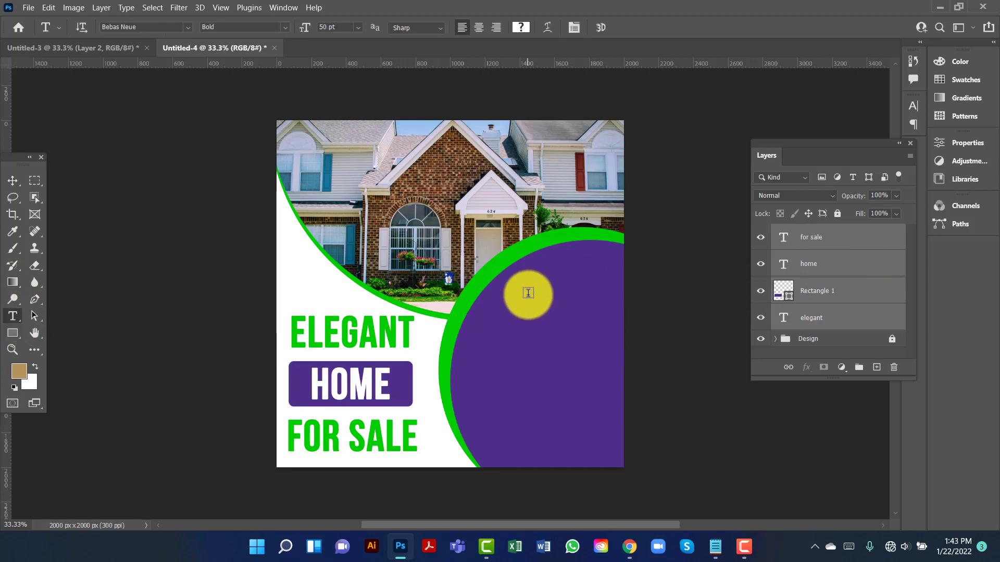
pyautogui.click(528, 293)
pyautogui.write('FEATURE')
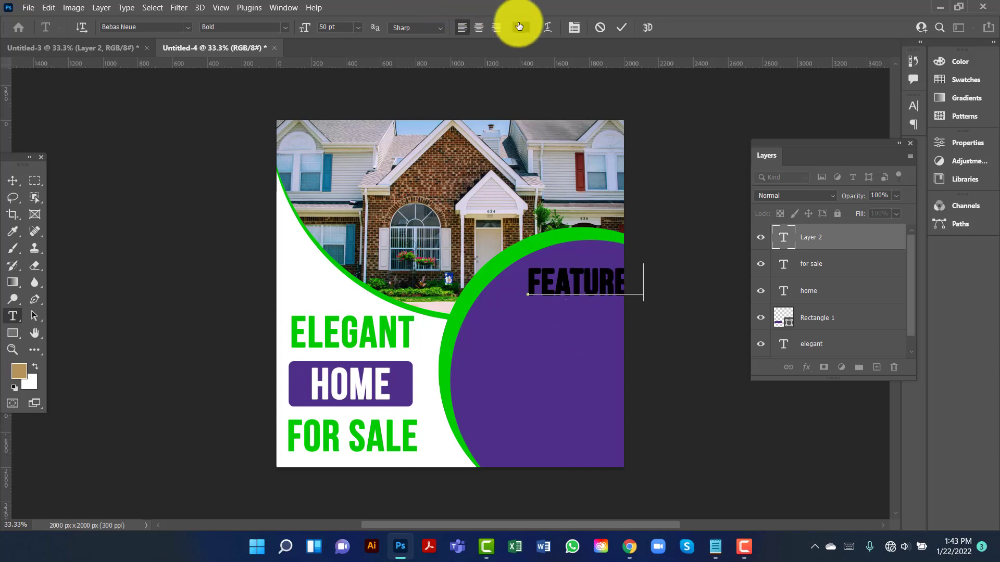
pyautogui.click(519, 26)
pyautogui.click(601, 124)
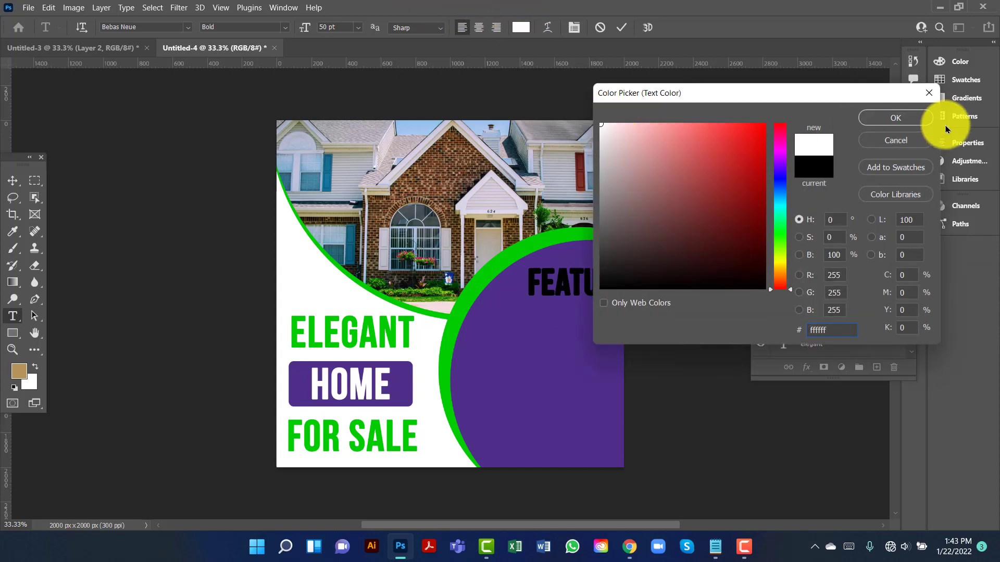
pyautogui.click(902, 117)
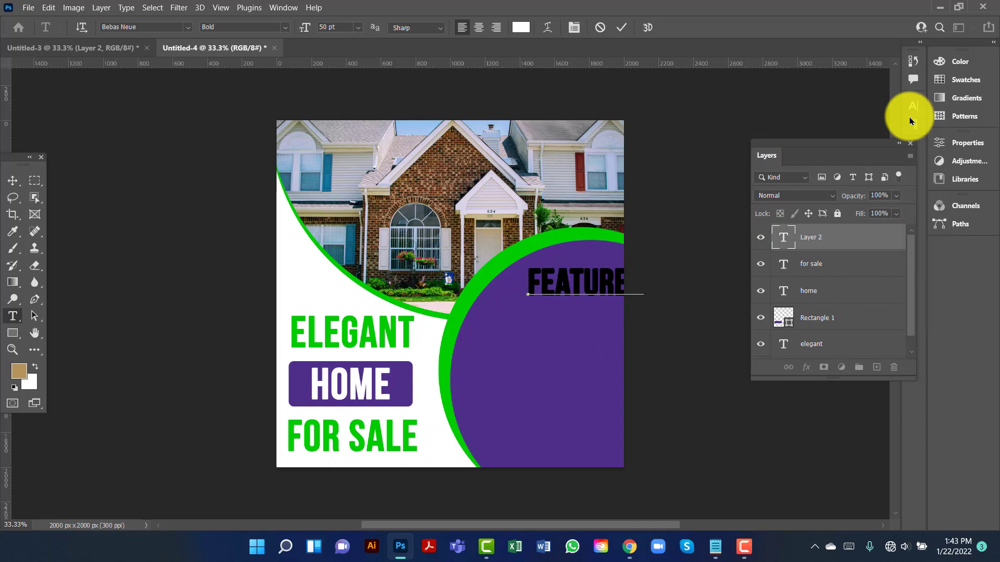
# Step: Recolour the whole FEATURES text white and set its size to 40 pt
pyautogui.doubleClick(785, 238)
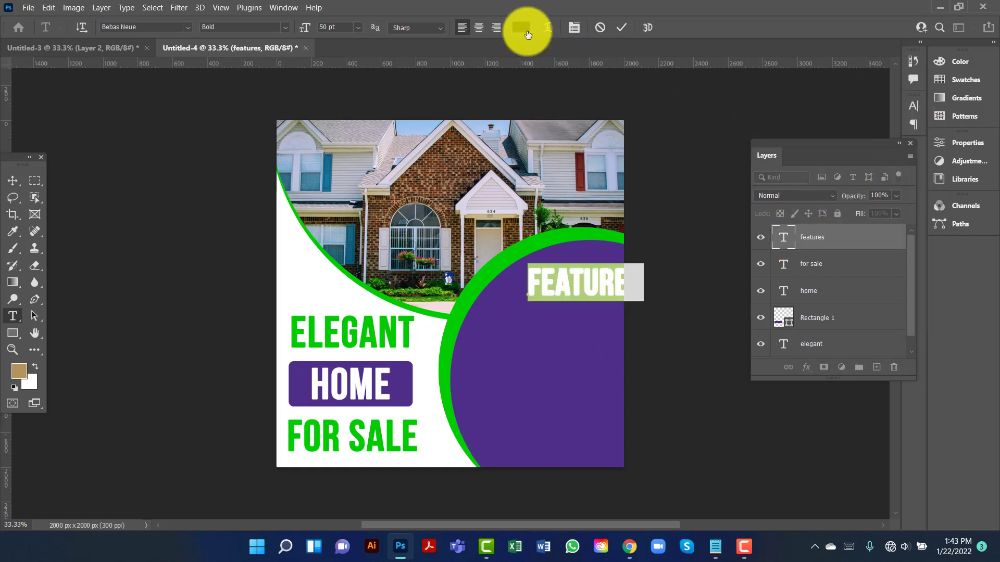
pyautogui.click(520, 28)
pyautogui.click(601, 124)
pyautogui.click(906, 115)
pyautogui.click(319, 26)
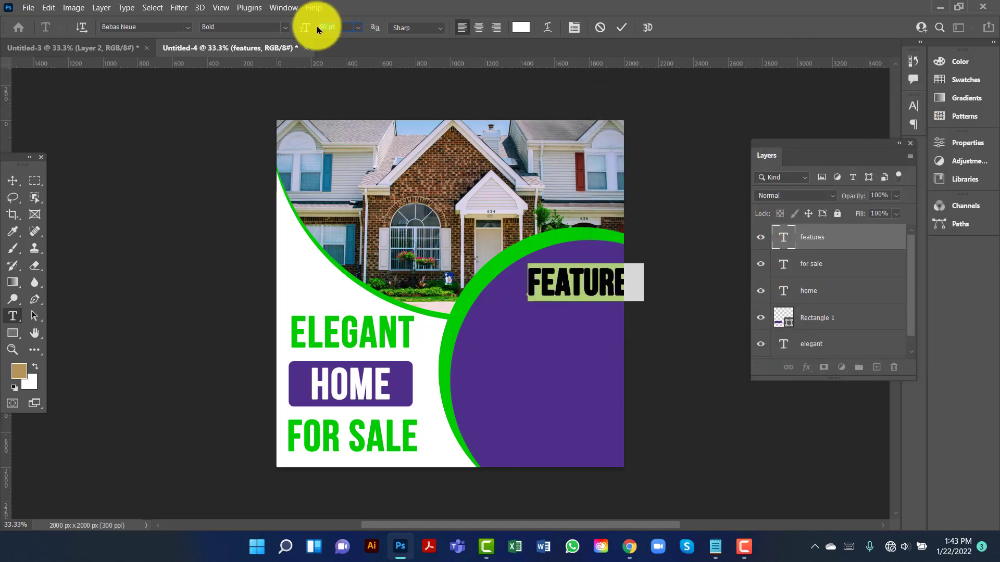
pyautogui.write('40')
pyautogui.press('Return')
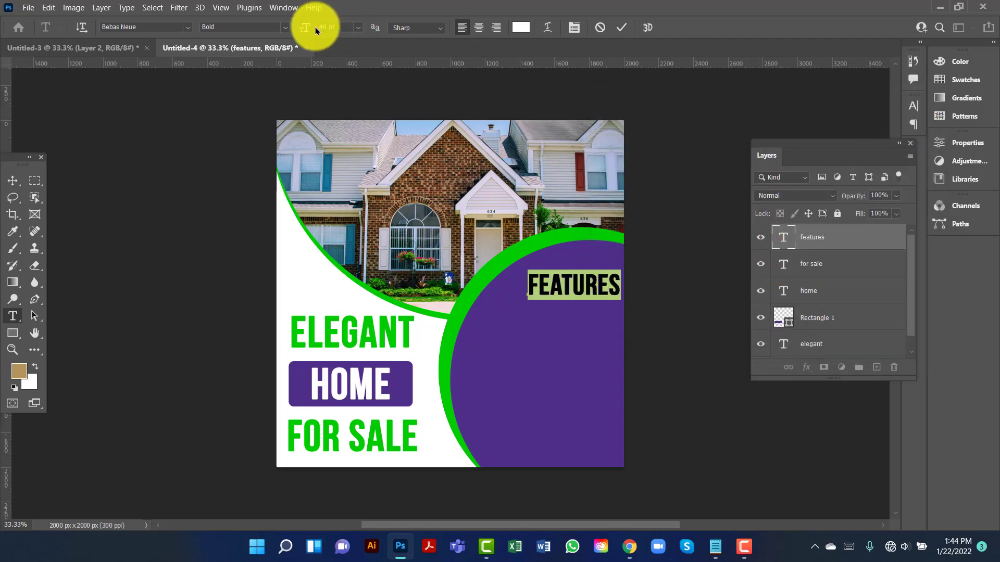
# Step: Shift FEATURES left within the purple circle and add a 30 pt copy of it directly below
pyautogui.click(12, 180)
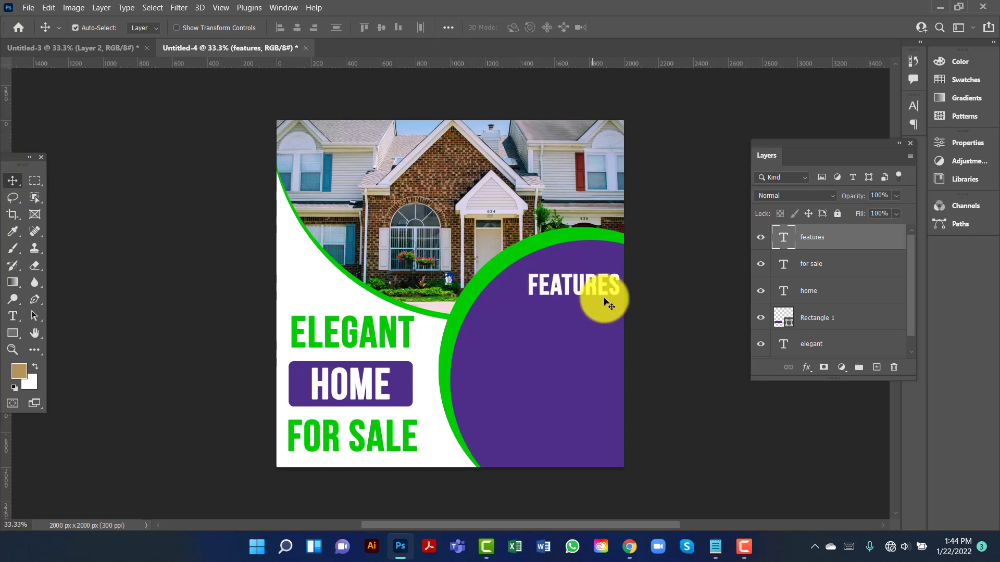
pyautogui.moveTo(602, 281); pyautogui.dragTo(574, 319)
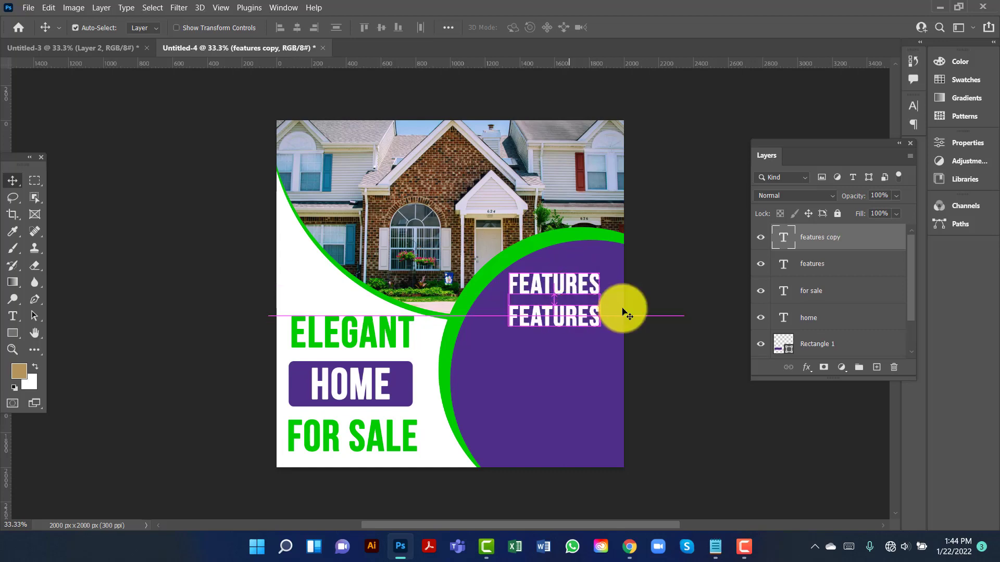
pyautogui.doubleClick(785, 240)
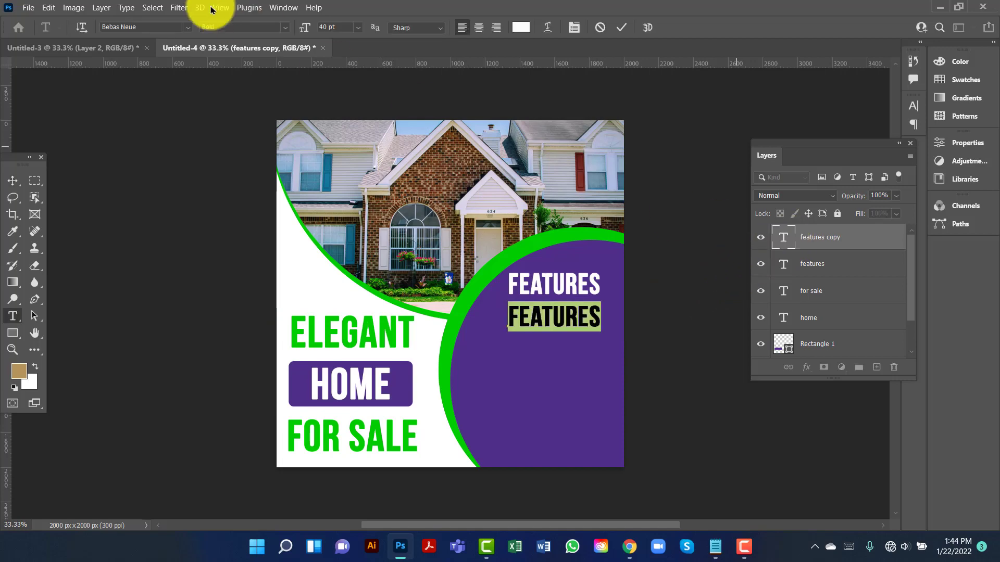
pyautogui.click(344, 27)
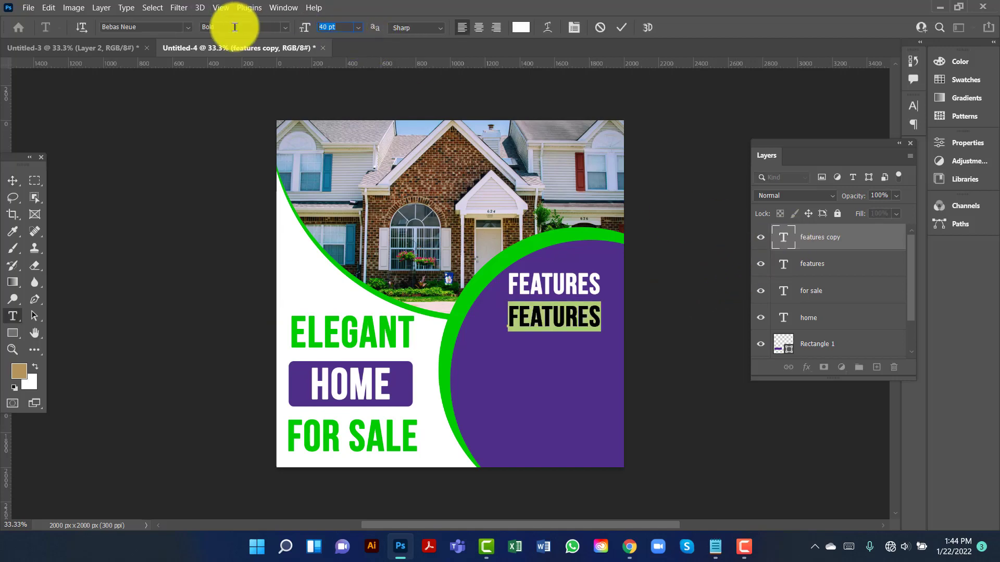
pyautogui.write('30')
pyautogui.press('Return')
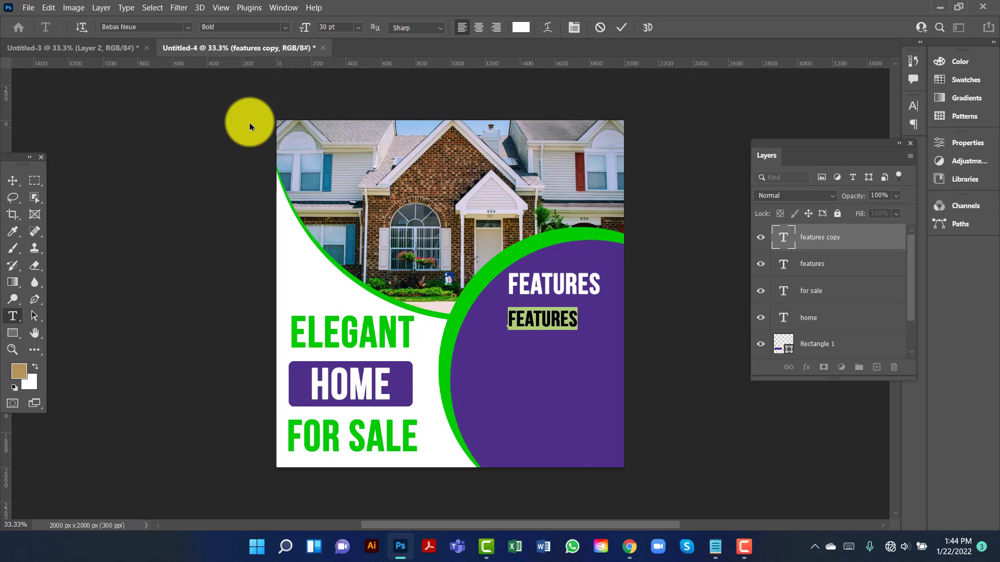
# Step: Duplicate the smaller text into three stacked lines and change them to 5 BEDROOMS, 3 BATHROOMS and 1 KITCHEN
pyautogui.click(7, 182)
pyautogui.moveTo(526, 317); pyautogui.dragTo(552, 370)
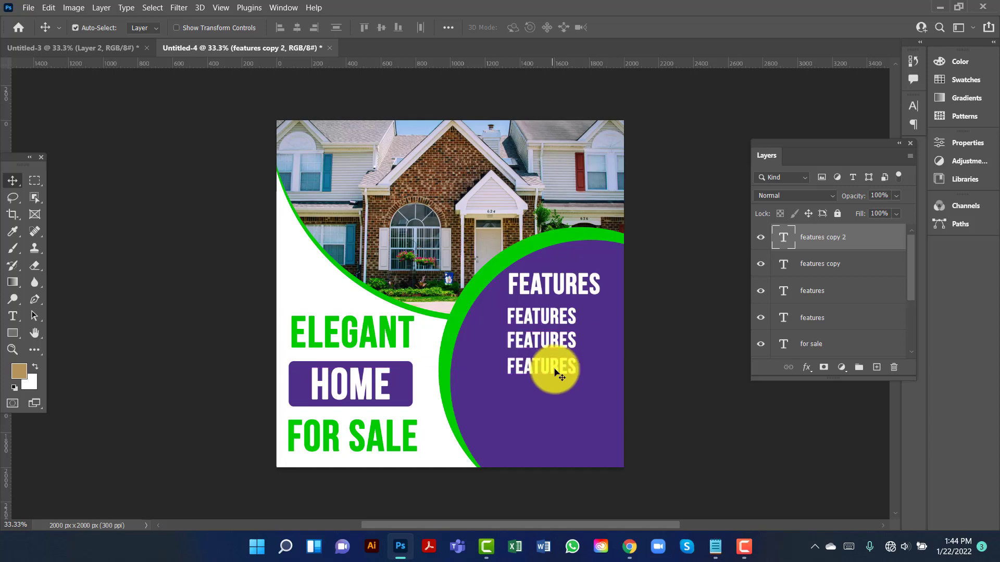
pyautogui.click(781, 267)
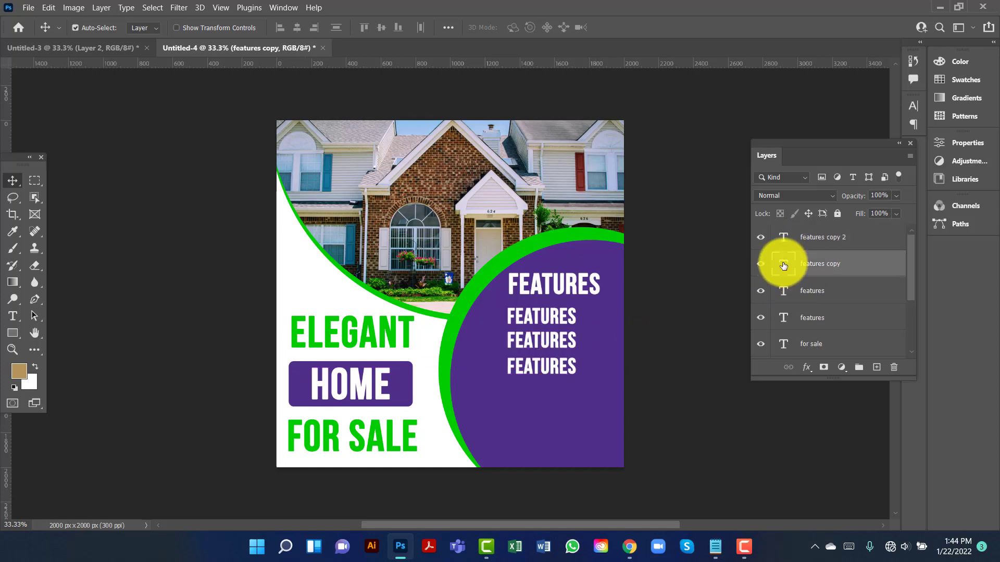
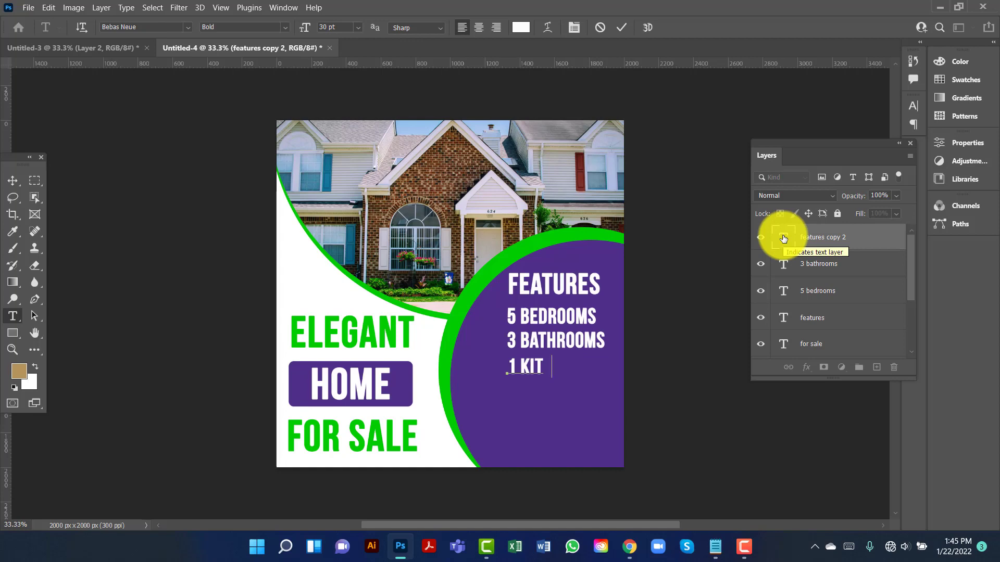
pyautogui.write('chen')
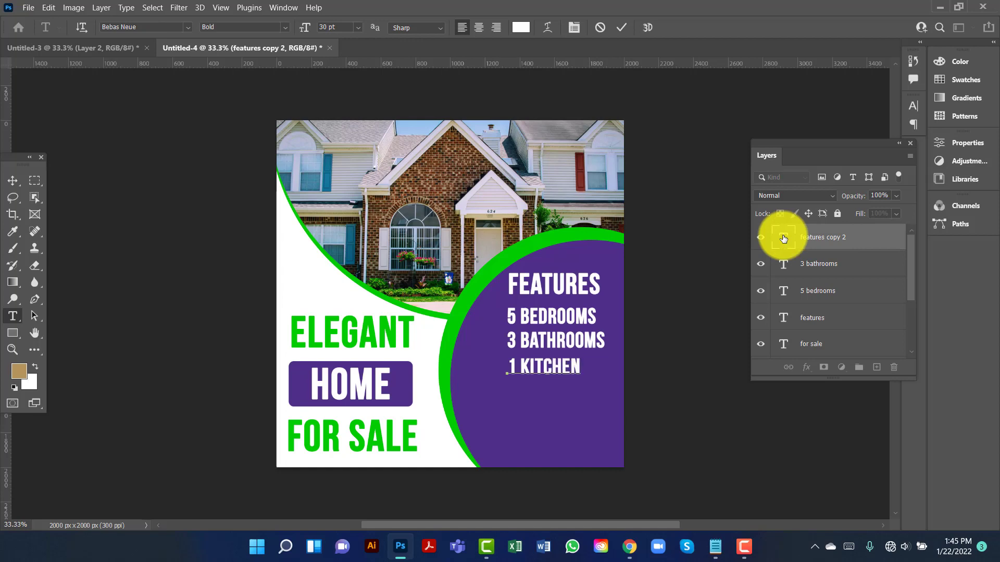
pyautogui.click(12, 185)
# Step: Draw a circle about 90 px wide beside the 5 BEDROOMS line and fill it with the design's green
pyautogui.click(14, 332)
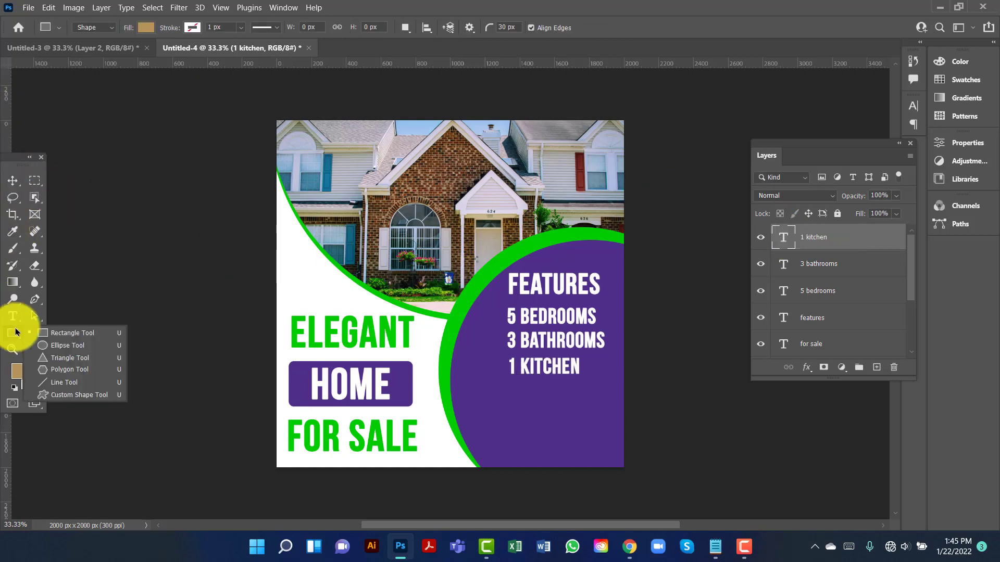
pyautogui.click(83, 346)
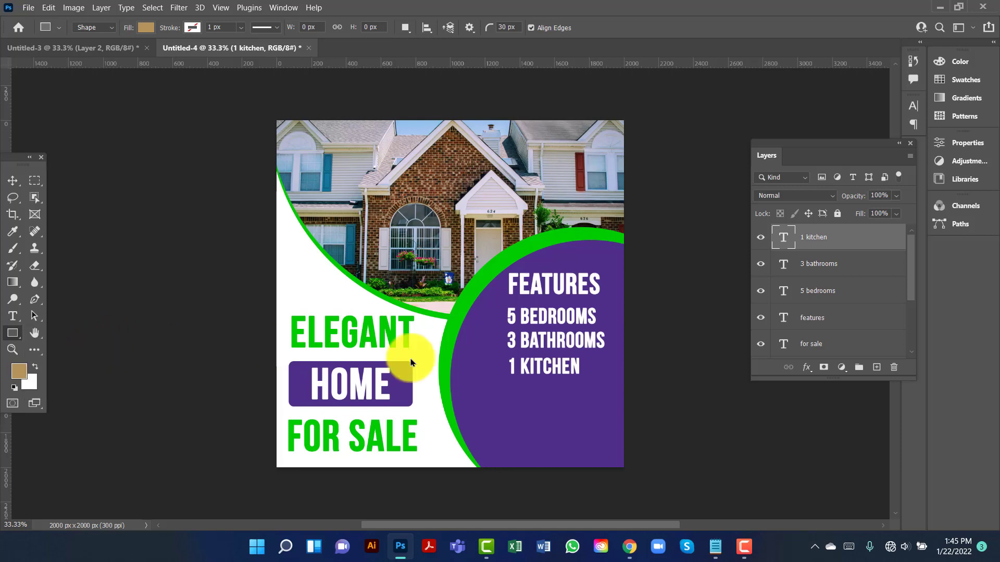
pyautogui.moveTo(483, 317); pyautogui.dragTo(493, 325)
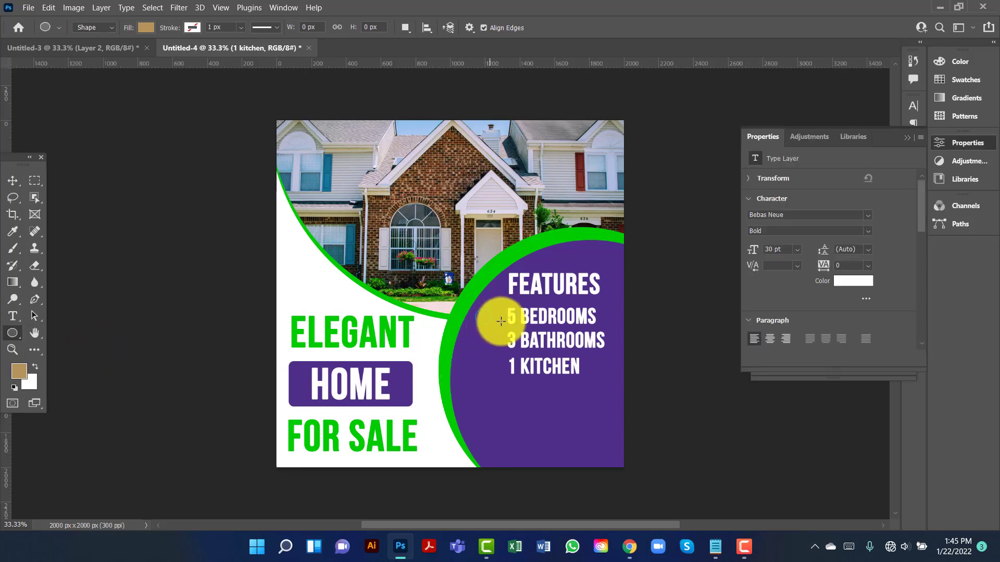
pyautogui.click(911, 145)
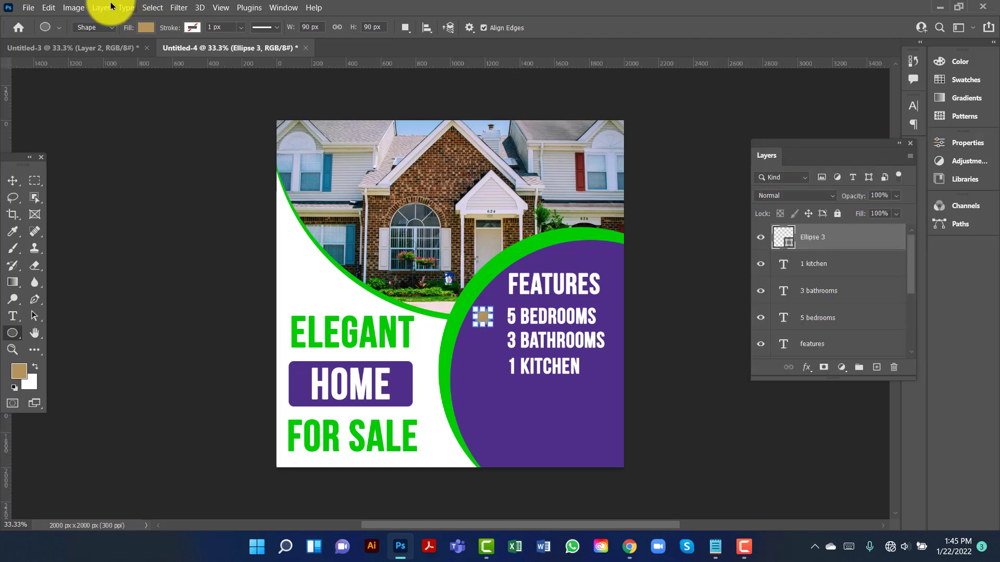
pyautogui.click(146, 27)
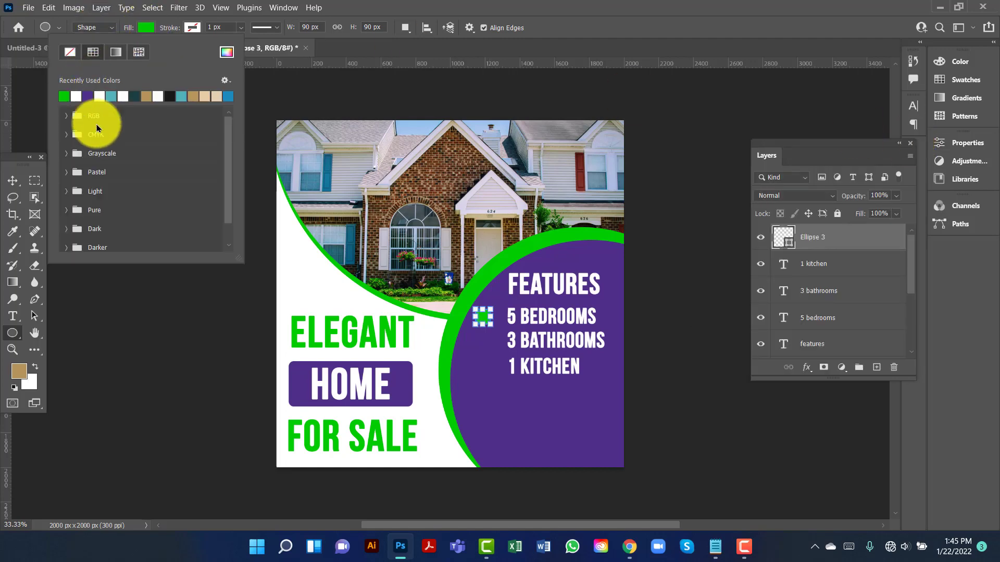
# Step: Move the green bullet circle closer to 5 BEDROOMS and place copies beside 3 BATHROOMS and 1 KITCHEN
pyautogui.click(13, 181)
pyautogui.moveTo(485, 316); pyautogui.dragTo(496, 321)
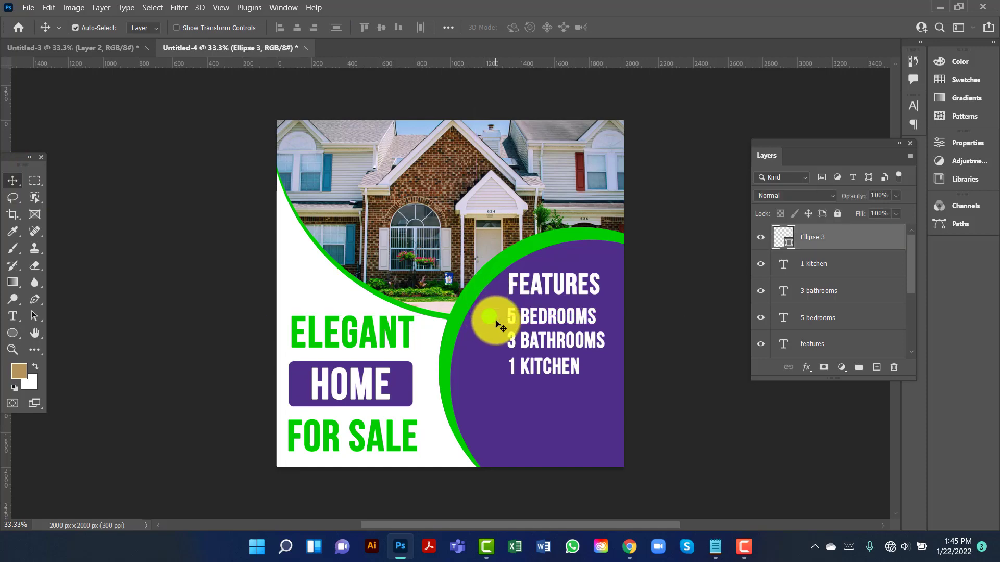
pyautogui.moveTo(490, 320); pyautogui.dragTo(491, 346)
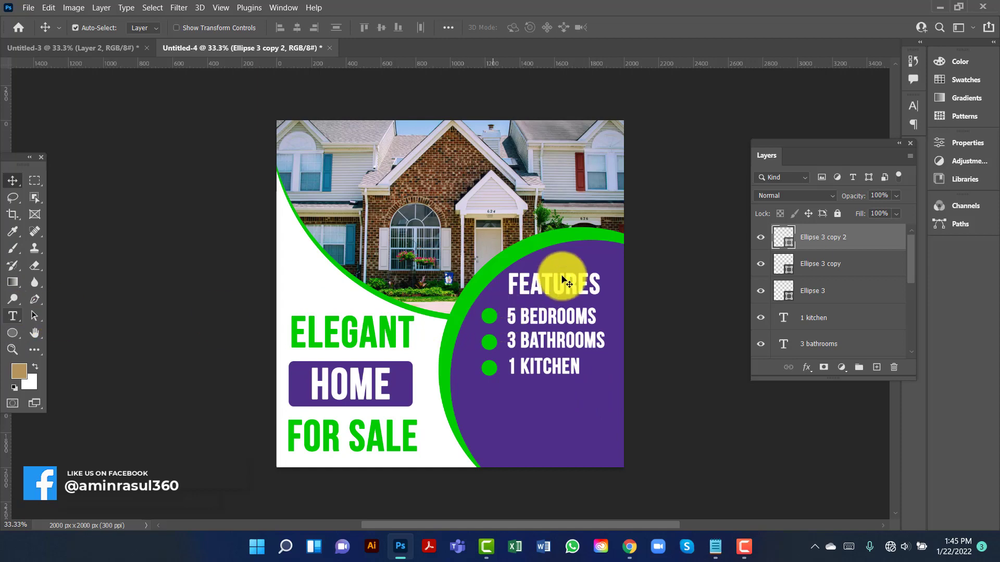
# Step: Duplicate the FEATURES heading below the feature list and change the copy's text to $1,00,000
pyautogui.click(562, 283)
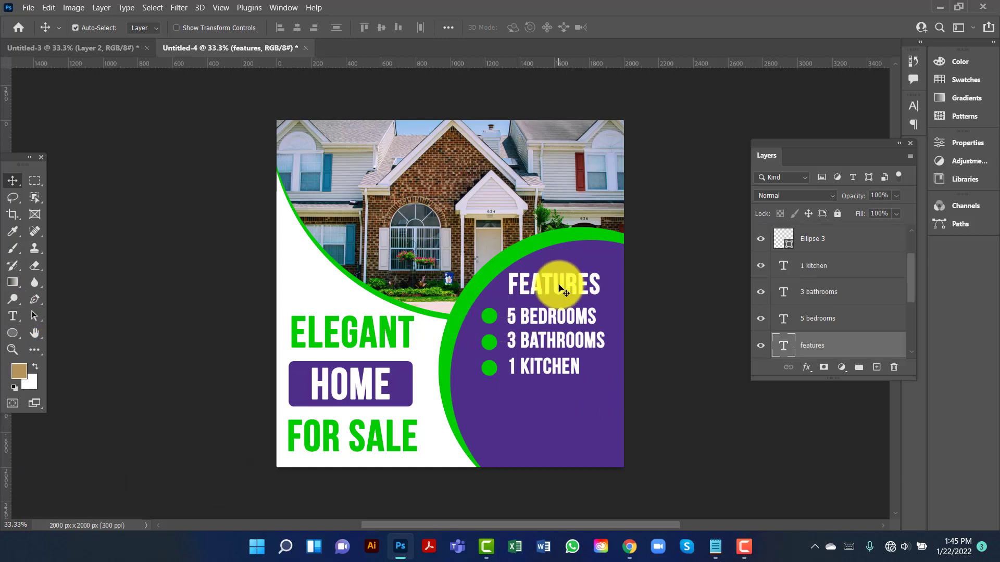
pyautogui.moveTo(561, 290); pyautogui.dragTo(555, 408)
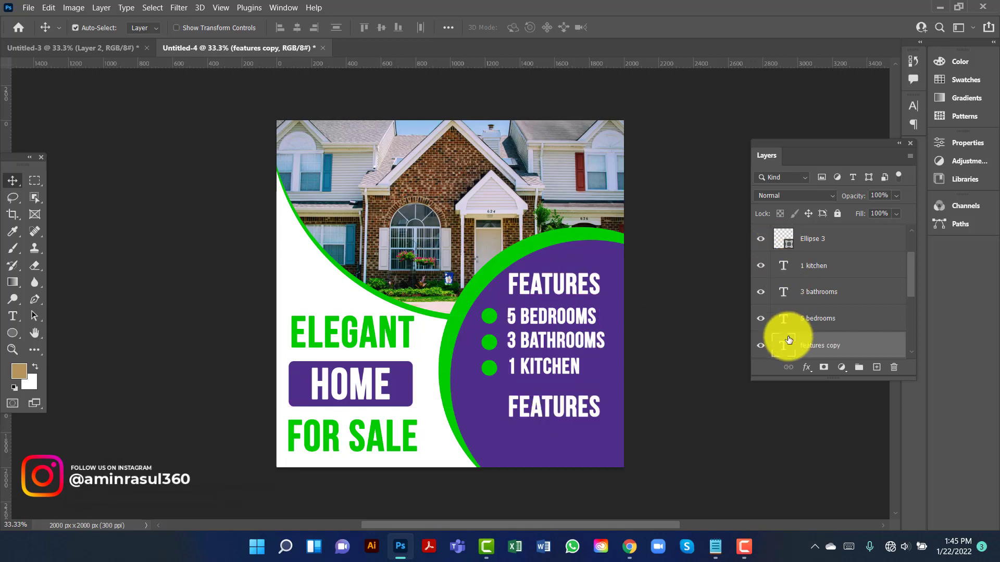
pyautogui.doubleClick(785, 348)
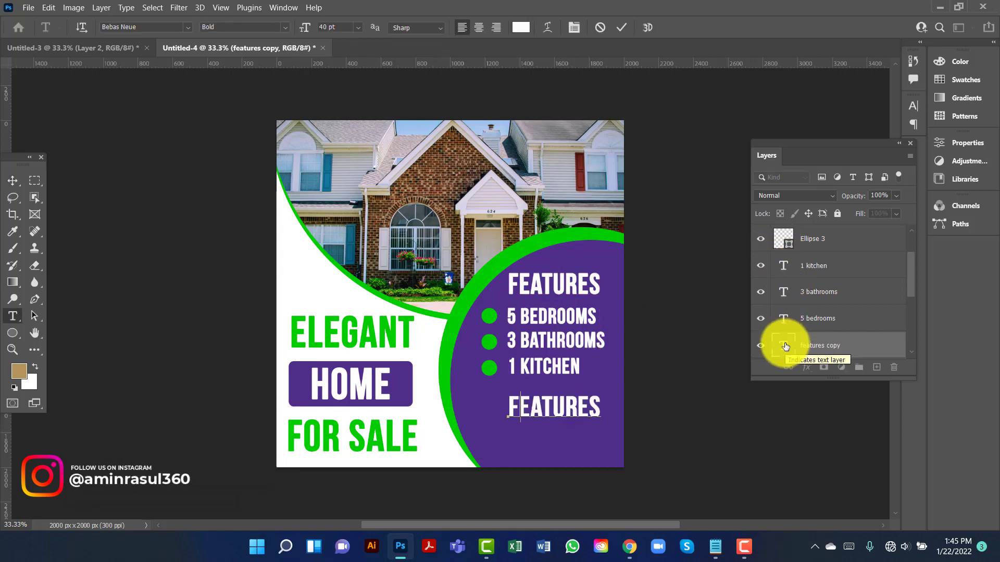
pyautogui.write('$')
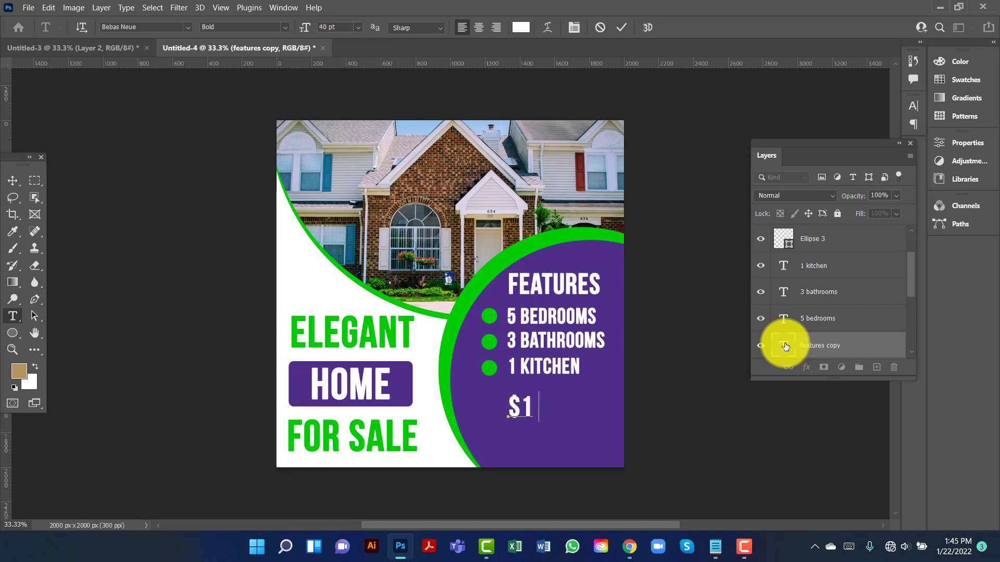
pyautogui.write('1.')
pyautogui.press('BackSpace')
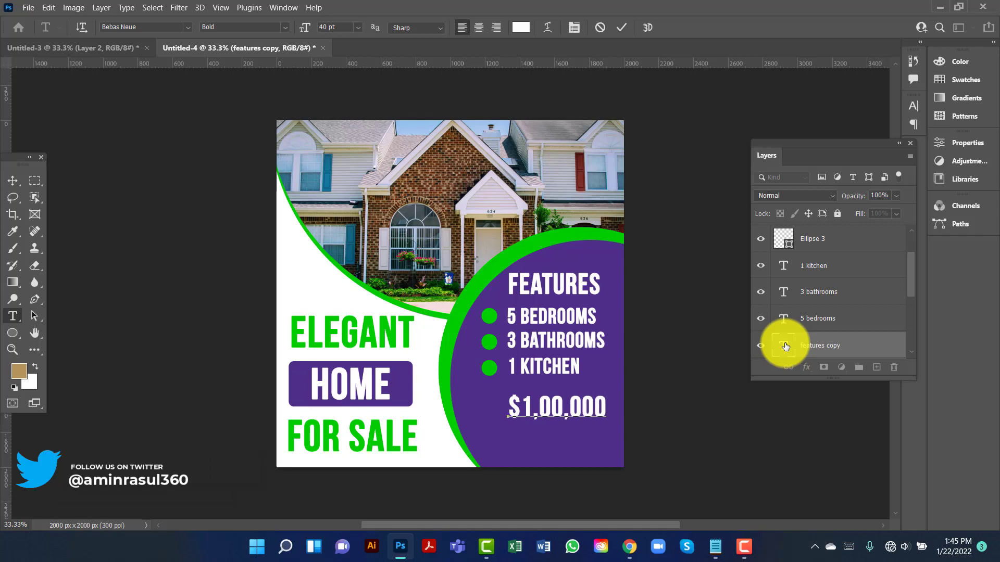
pyautogui.click(13, 179)
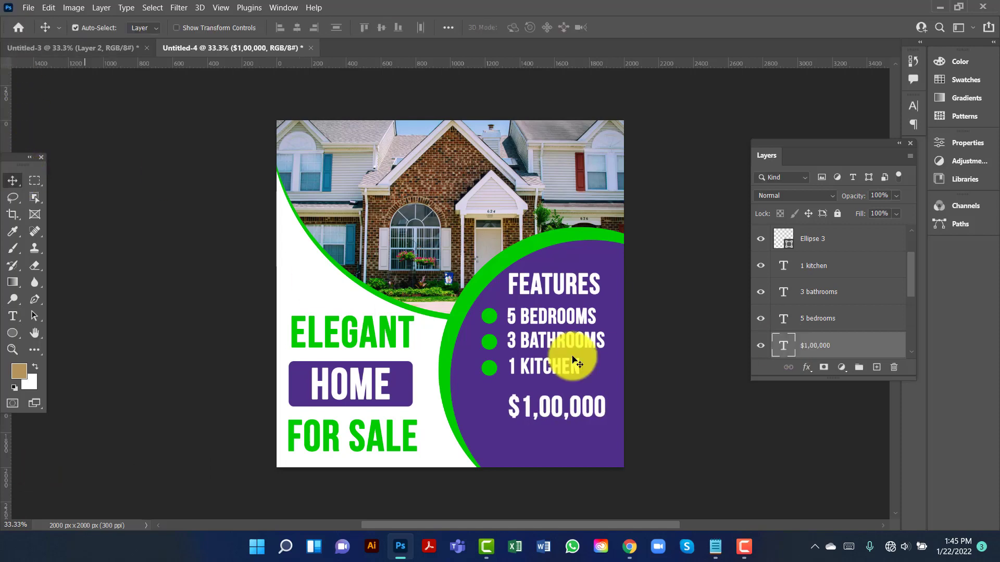
# Step: Recolour the $1,00,000 price text green (01cc01), sampled from the green ring around the purple circle
pyautogui.doubleClick(783, 345)
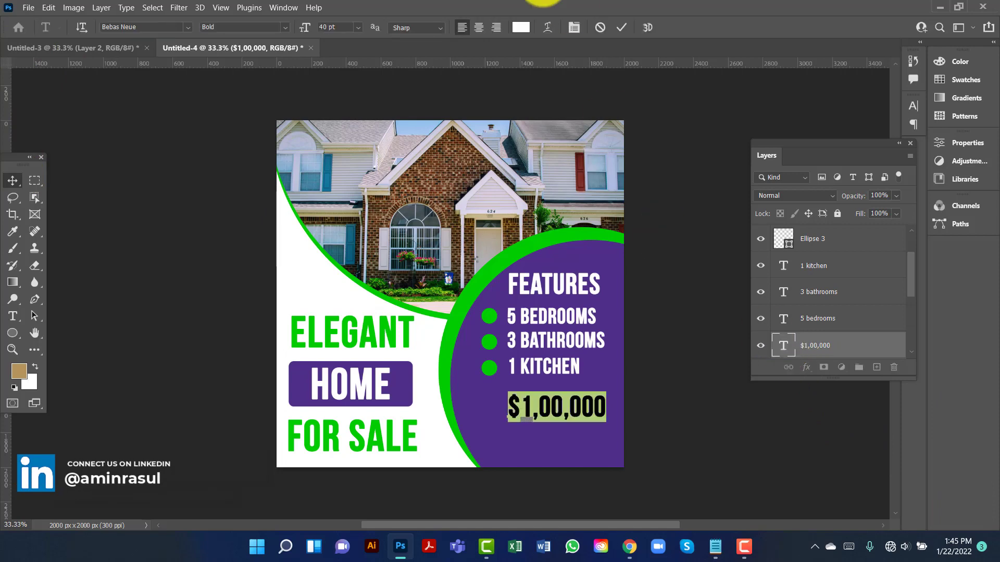
pyautogui.click(521, 27)
pyautogui.click(664, 138)
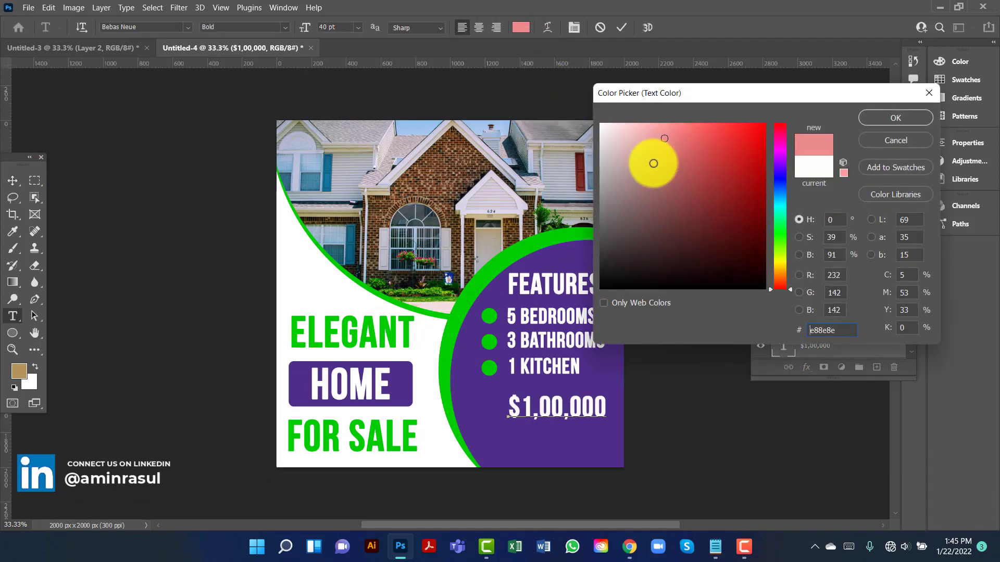
pyautogui.click(518, 248)
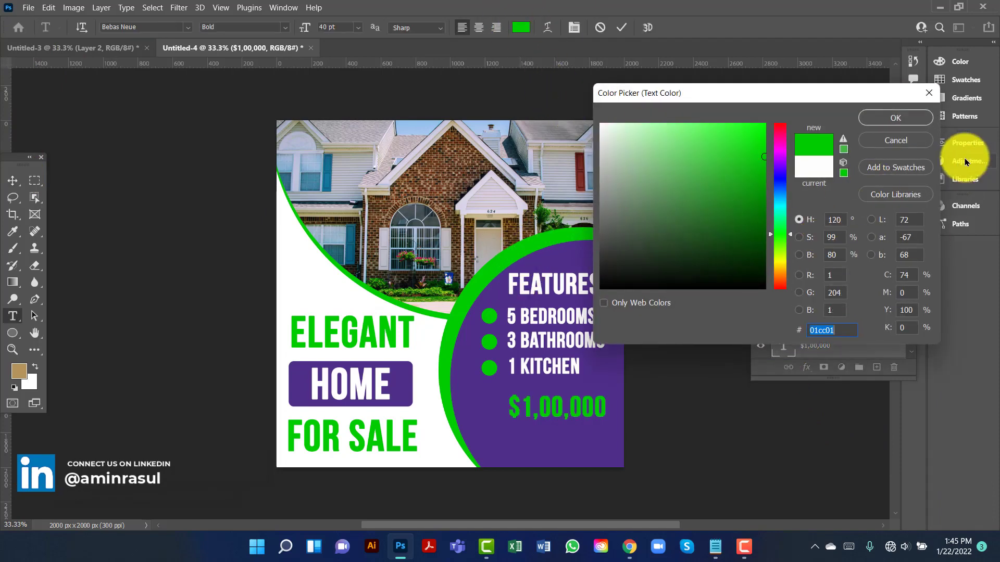
pyautogui.click(896, 118)
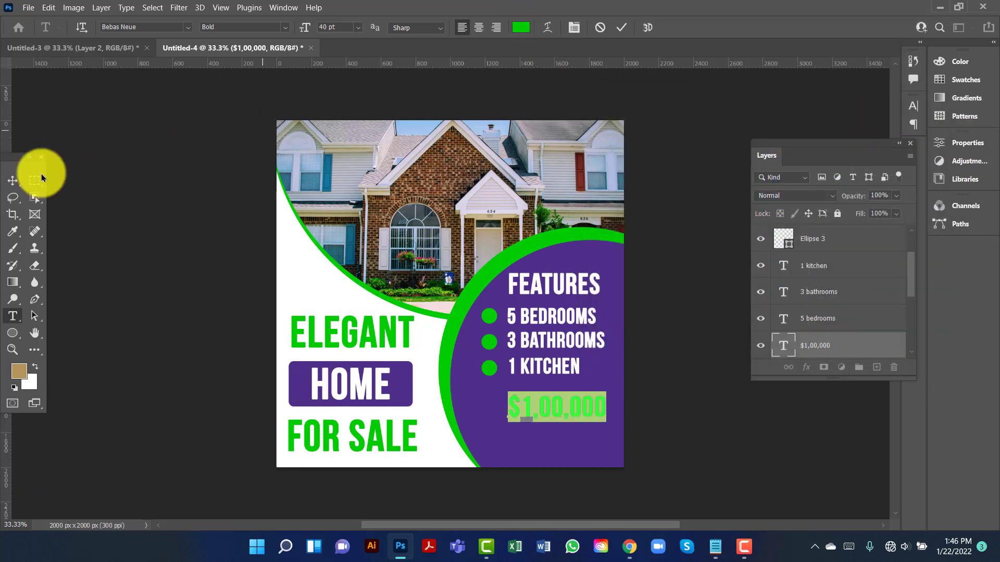
# Step: Scale the $1,00,000 price text up to about 159% and reposition it inside the purple circle below the feature list
pyautogui.click(12, 180)
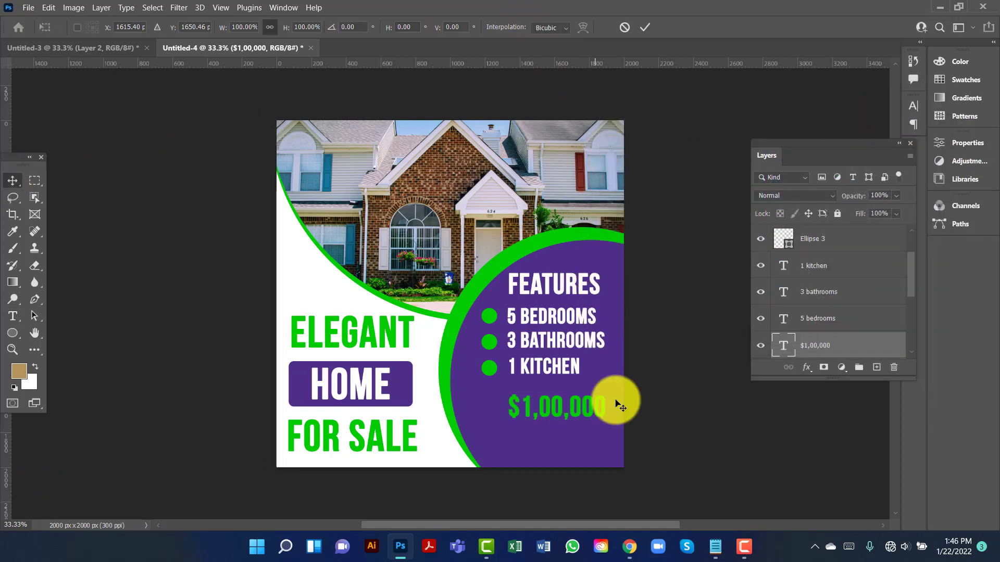
pyautogui.moveTo(604, 420); pyautogui.dragTo(665, 444)
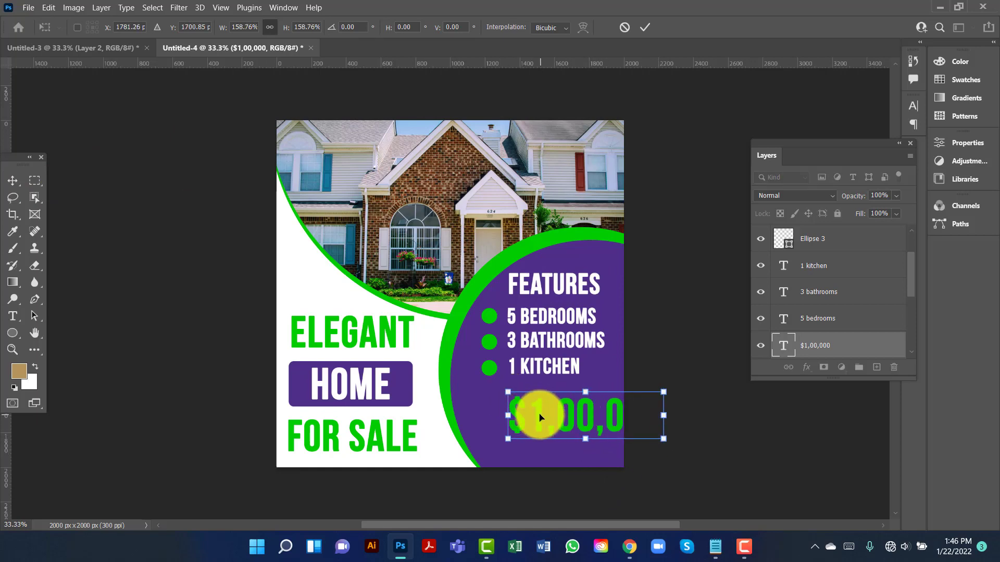
pyautogui.moveTo(539, 416); pyautogui.dragTo(496, 412)
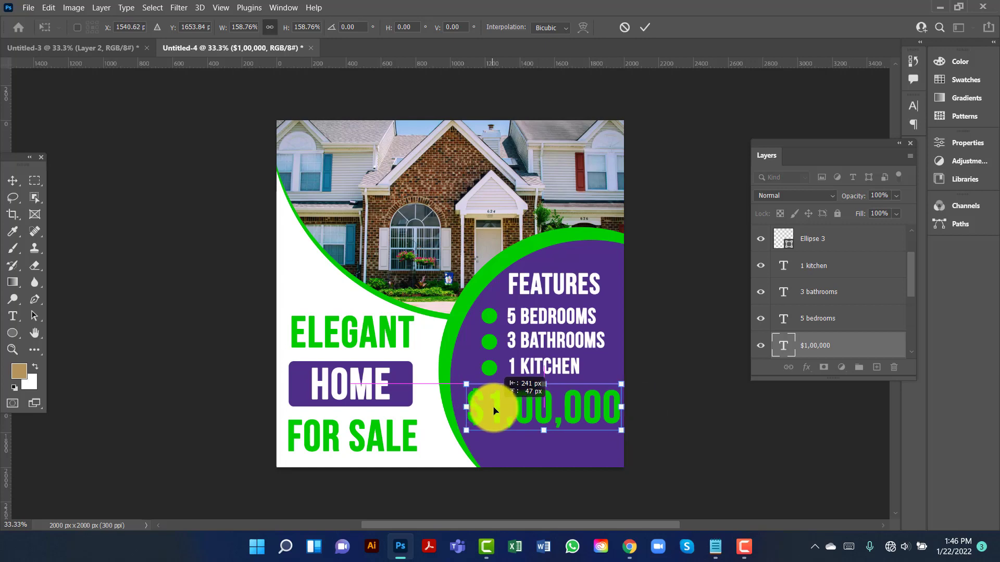
pyautogui.press('Return')
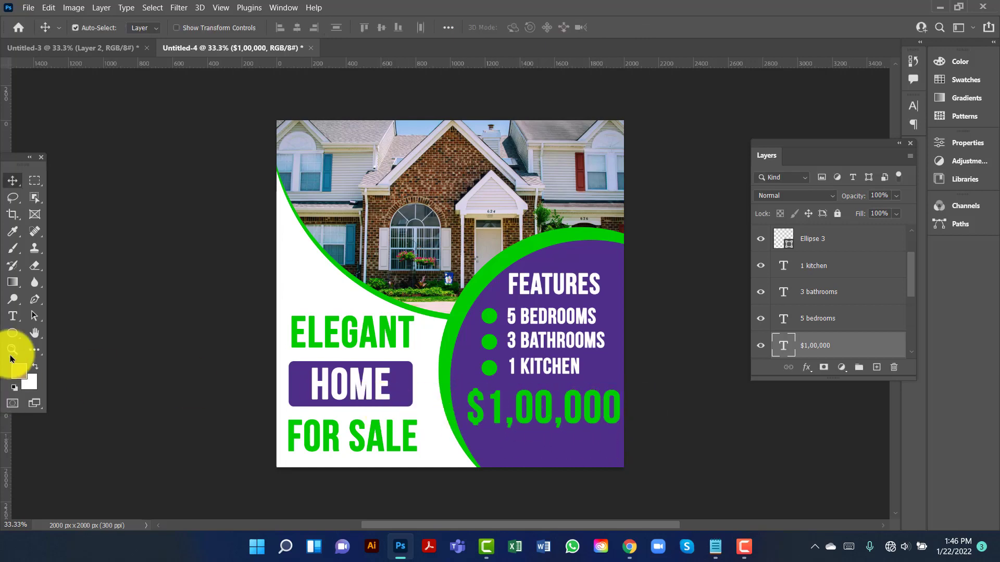
# Step: Draw a rounded rectangle about 688 x 137 px inside the purple circle below the price
pyautogui.click(12, 336)
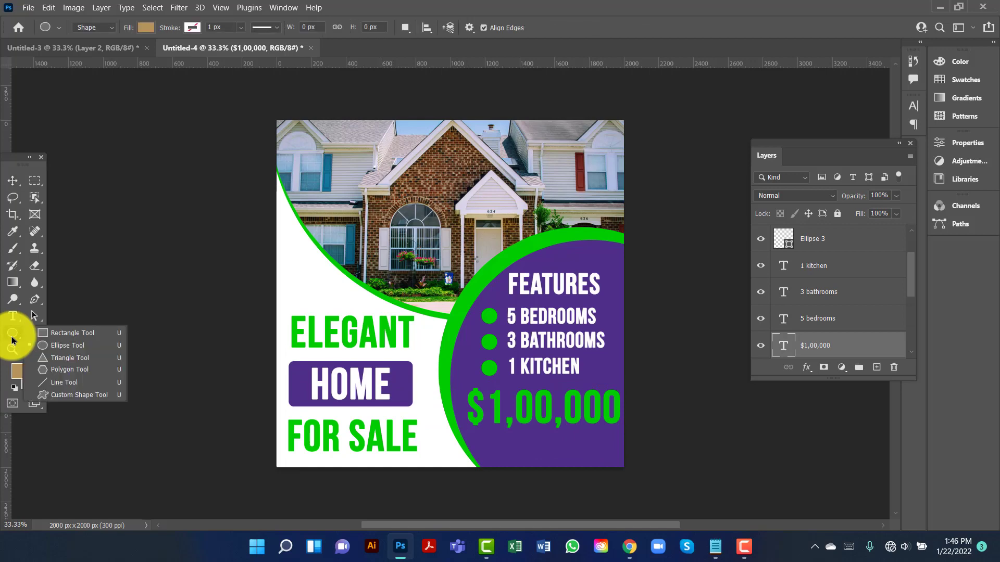
pyautogui.click(70, 334)
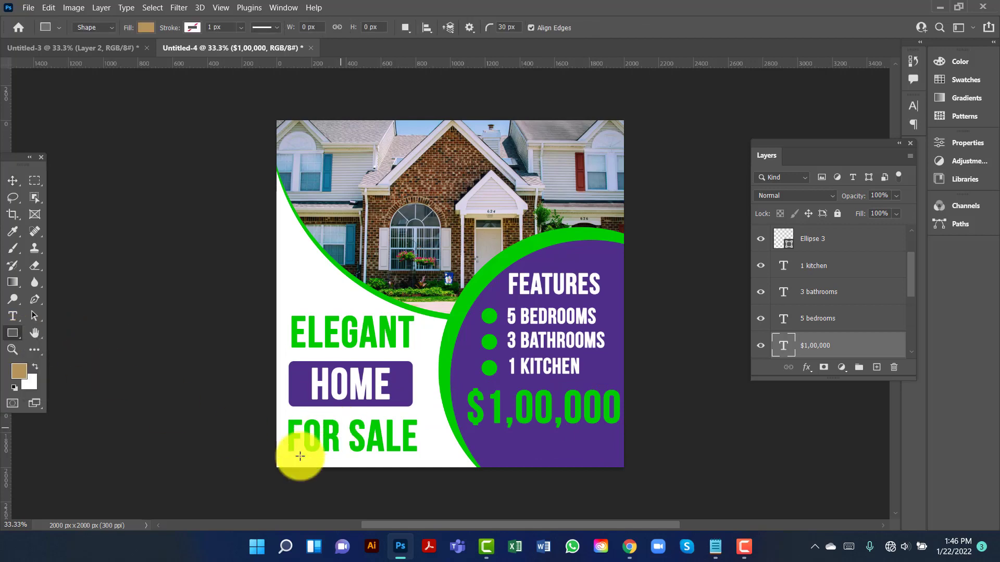
pyautogui.moveTo(490, 440); pyautogui.dragTo(608, 463)
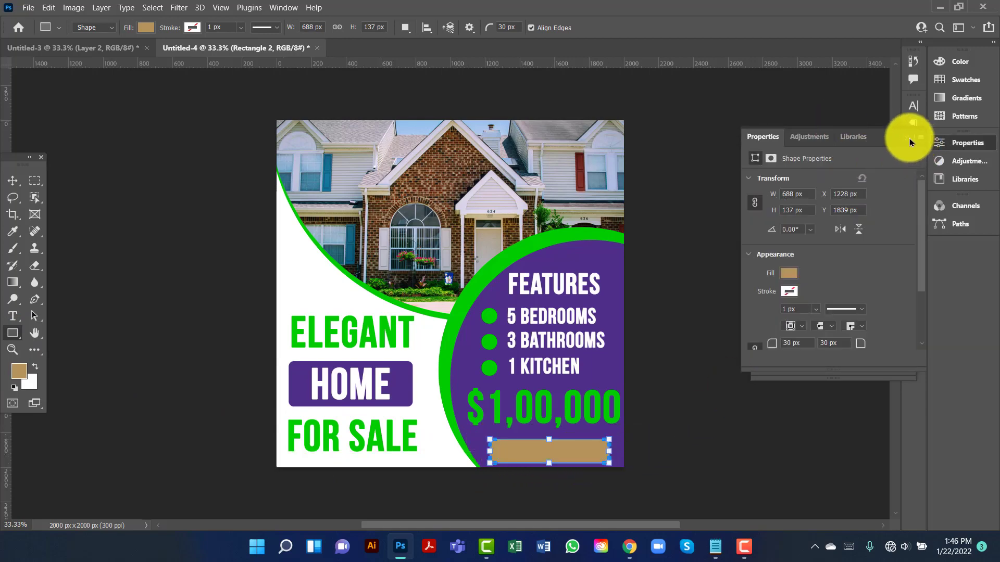
# Step: Fill the new rectangle with the green sampled from the ring around the purple circle and move it slightly closer to the price
pyautogui.doubleClick(784, 345)
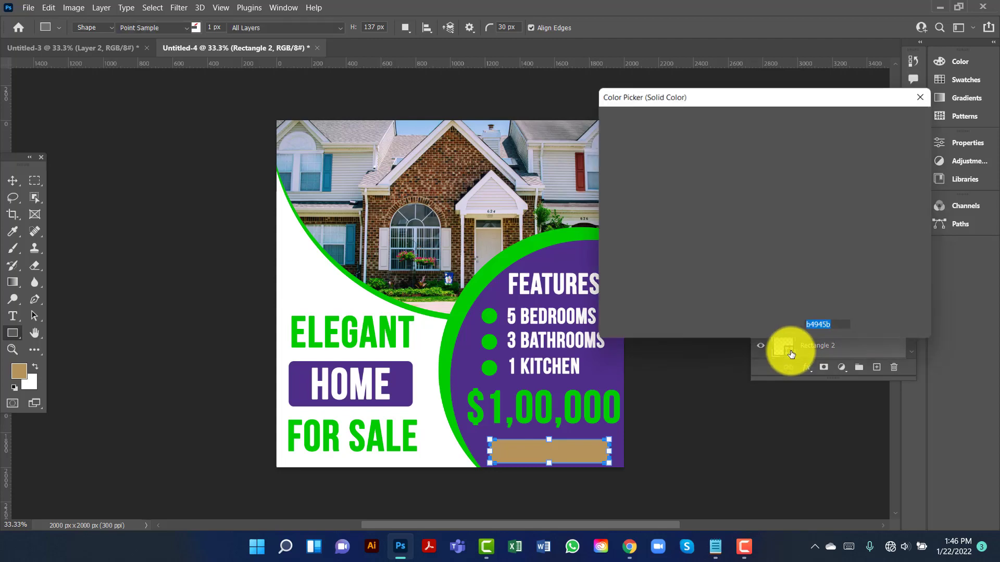
pyautogui.click(529, 242)
pyautogui.click(909, 118)
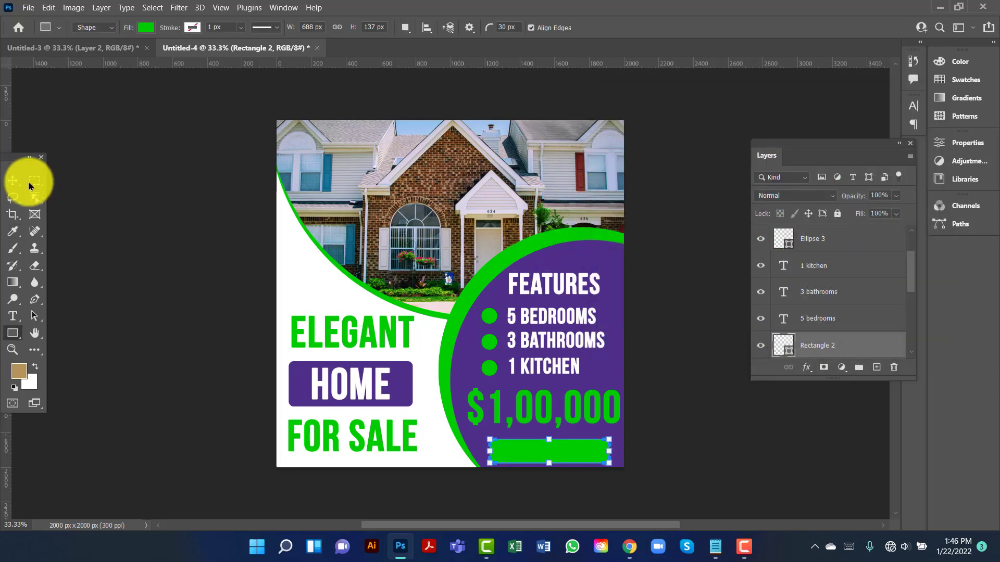
pyautogui.click(14, 182)
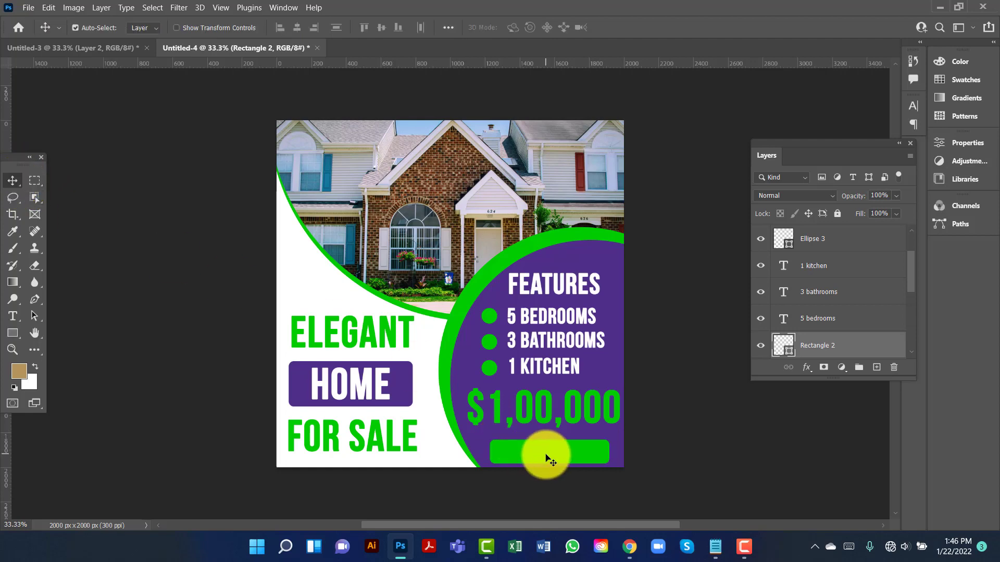
pyautogui.moveTo(546, 455); pyautogui.dragTo(546, 451)
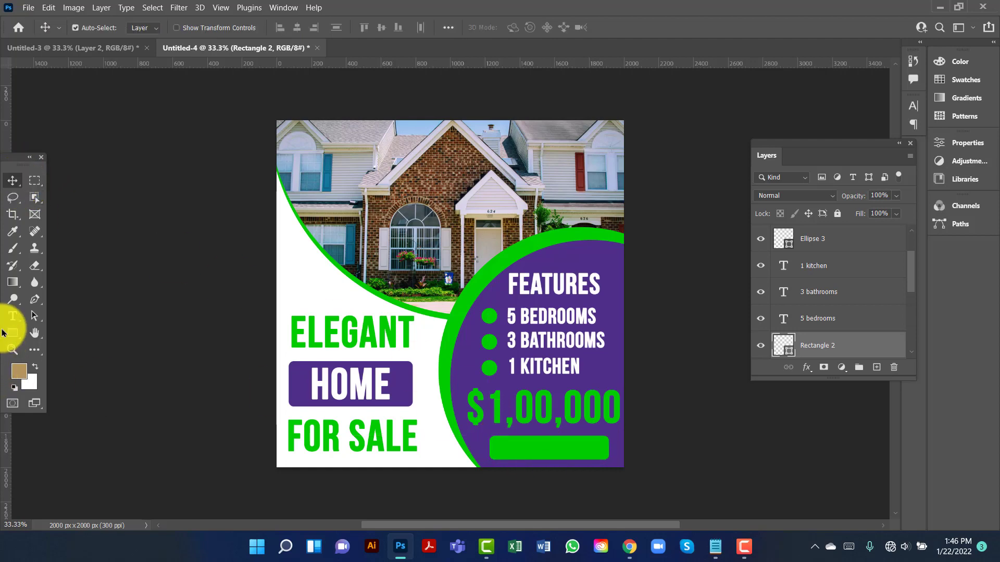
# Step: Add the text "contact now" inside the green rectangle and colour it white (ffffff)
pyautogui.click(14, 317)
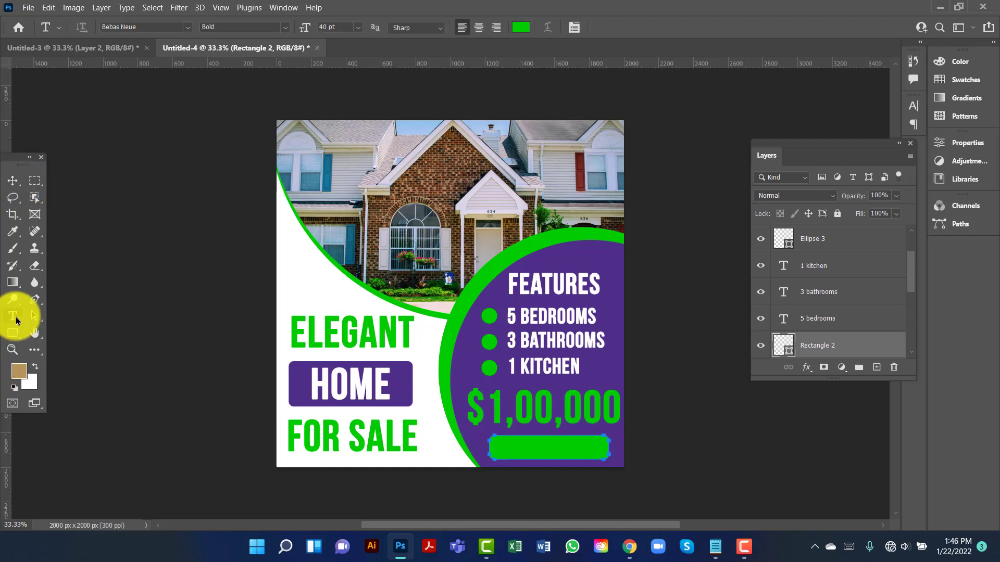
pyautogui.click(517, 452)
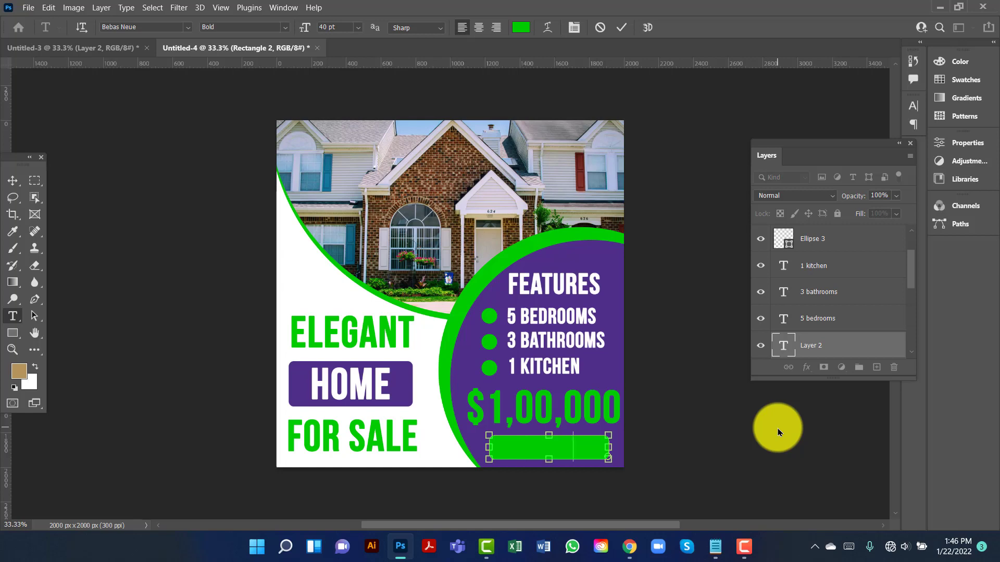
pyautogui.click(775, 343)
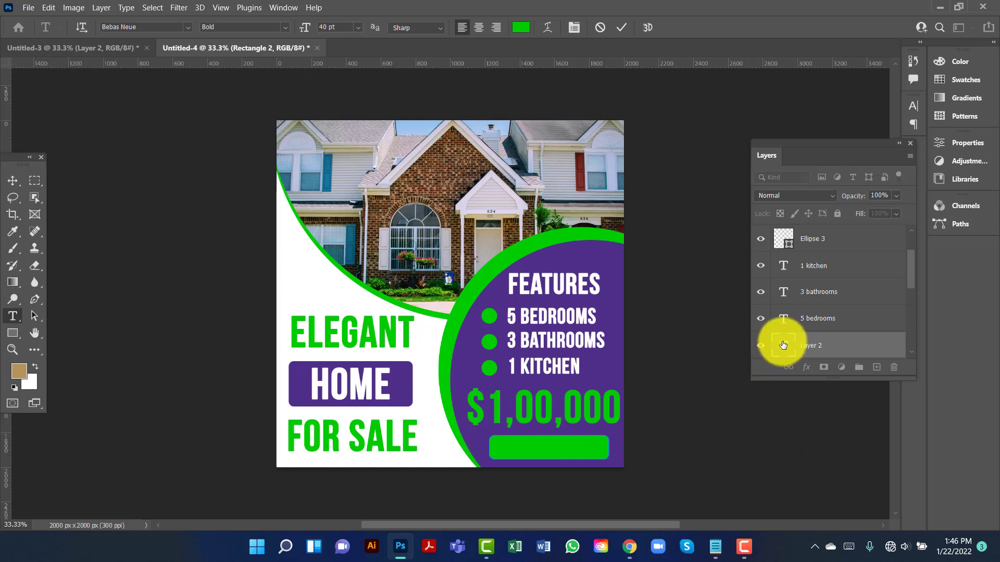
pyautogui.click(521, 28)
pyautogui.click(641, 150)
pyautogui.moveTo(607, 121); pyautogui.dragTo(599, 117)
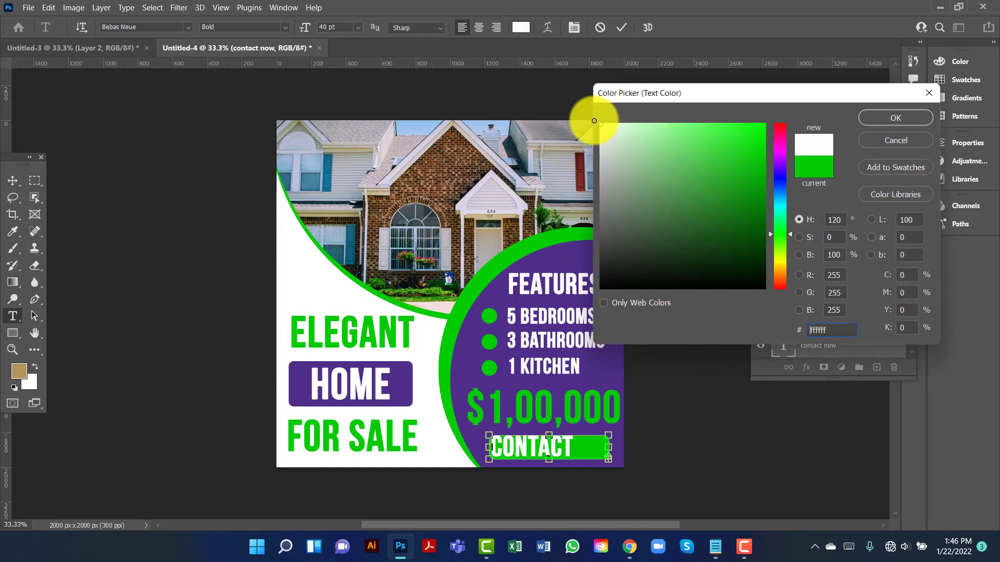
pyautogui.click(892, 121)
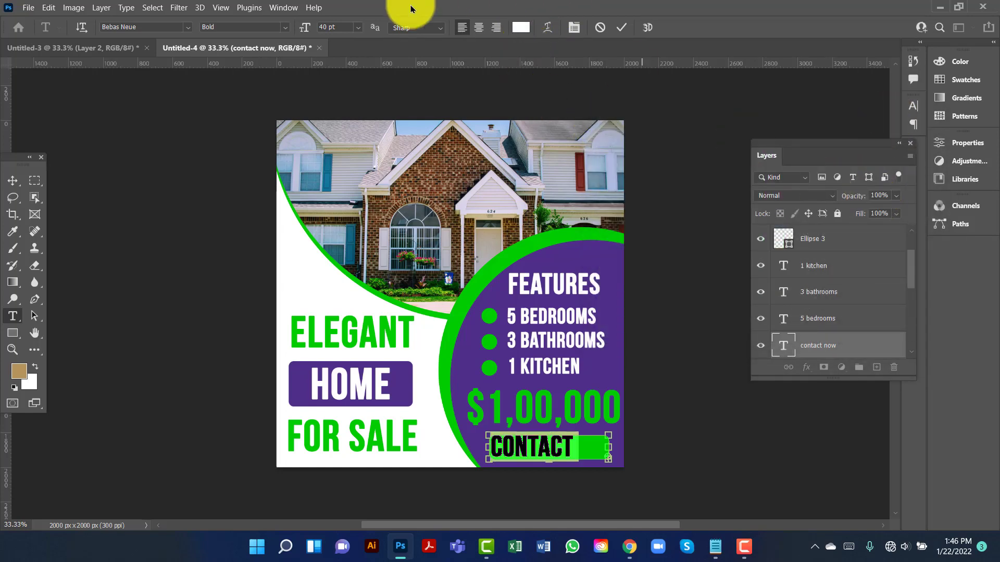
# Step: Set the contact now text to 24 pt and move it towards the middle of the green rectangle
pyautogui.click(359, 29)
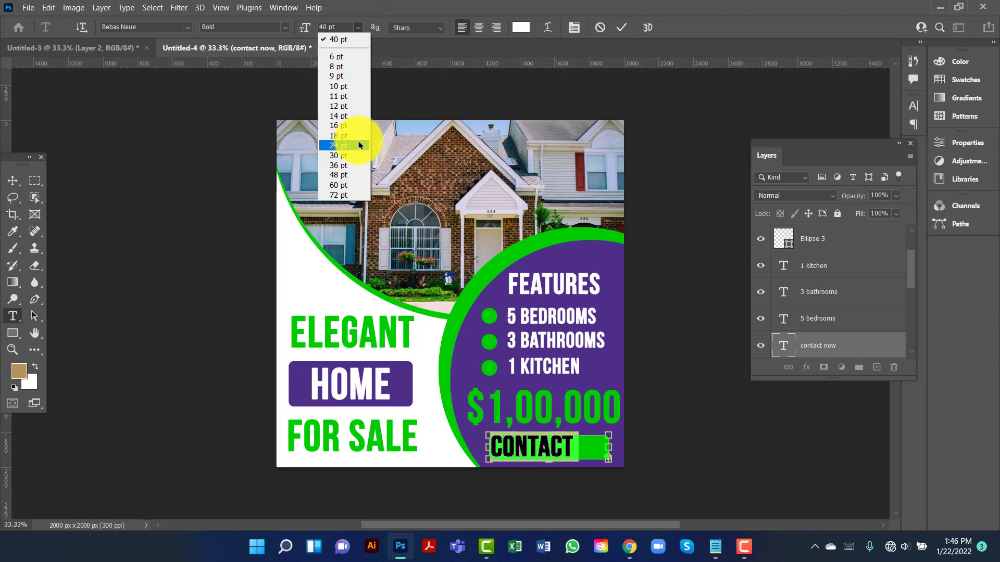
pyautogui.click(361, 142)
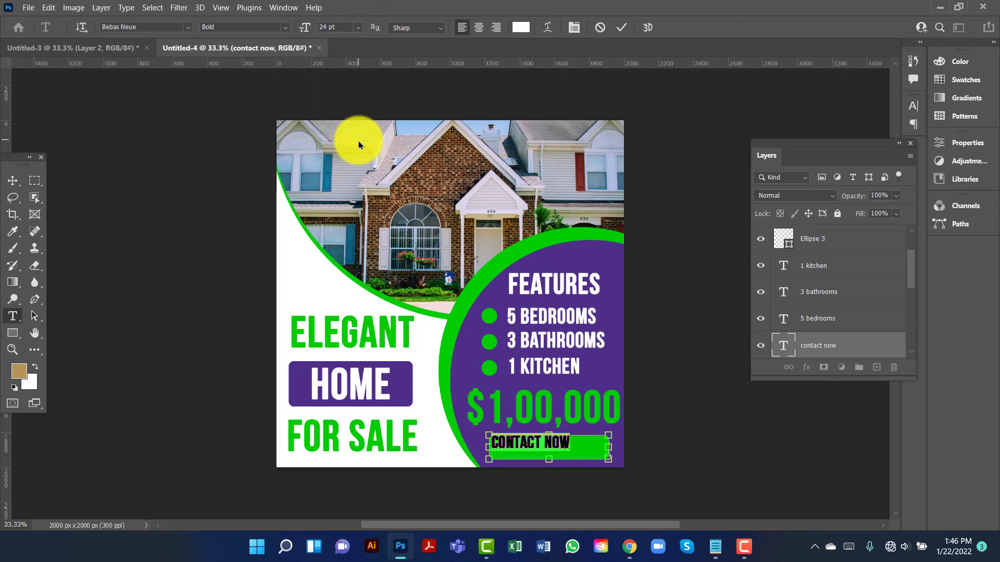
pyautogui.click(13, 181)
pyautogui.moveTo(520, 432); pyautogui.dragTo(571, 452)
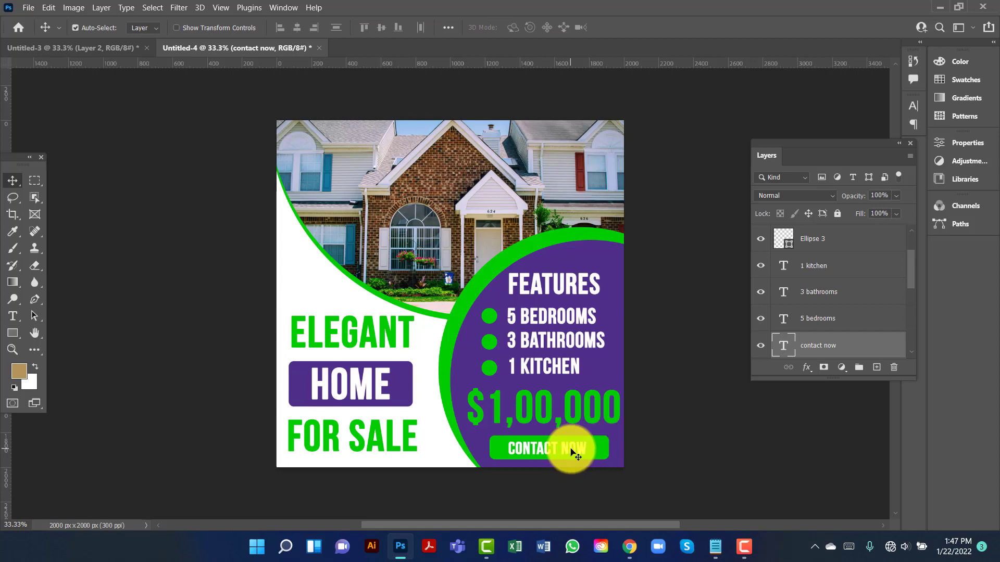
# Step: Enlarge the contact now text to 28 pt and centre it on the green rectangle
pyautogui.doubleClick(572, 452)
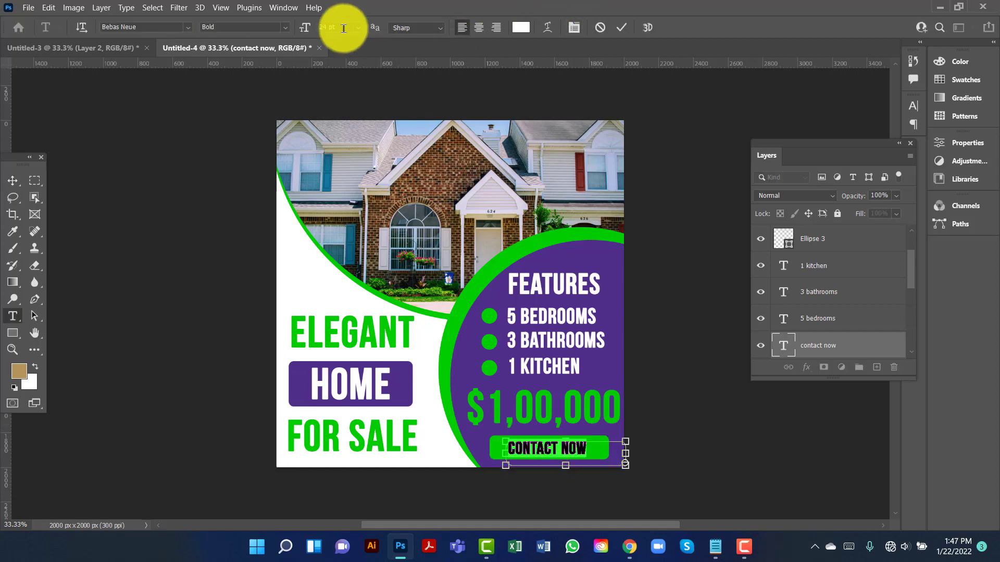
pyautogui.click(344, 28)
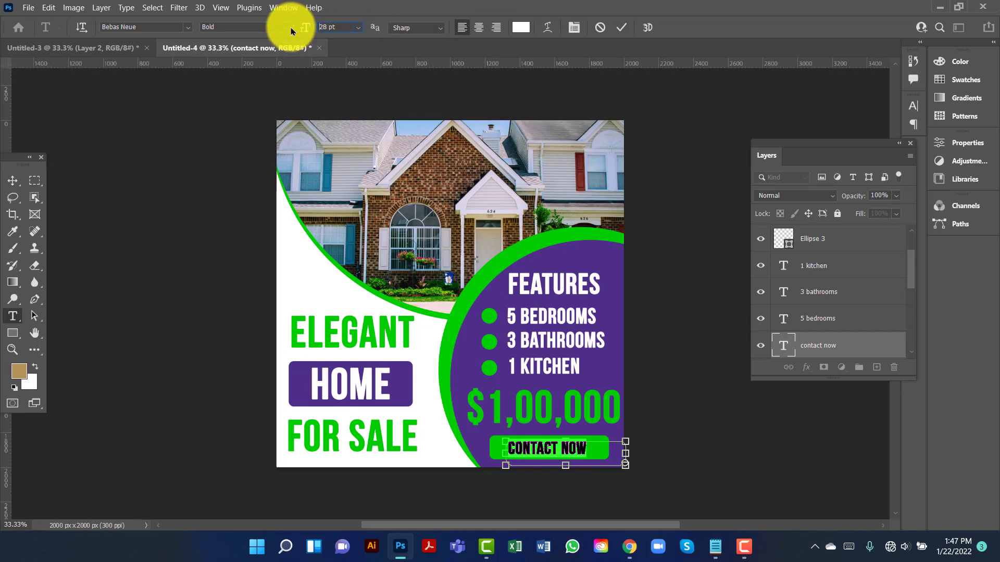
pyautogui.click(13, 180)
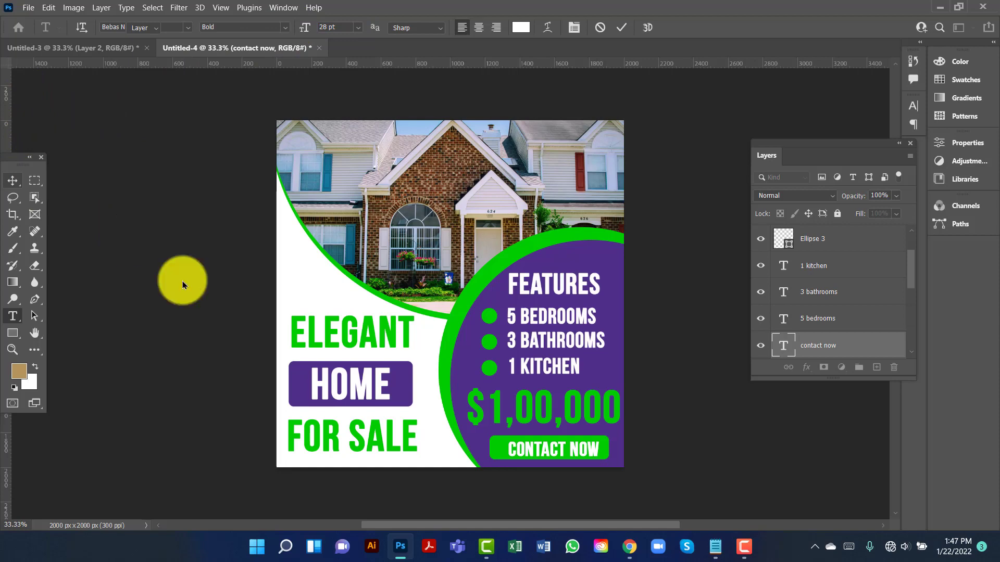
pyautogui.moveTo(580, 453); pyautogui.dragTo(580, 452)
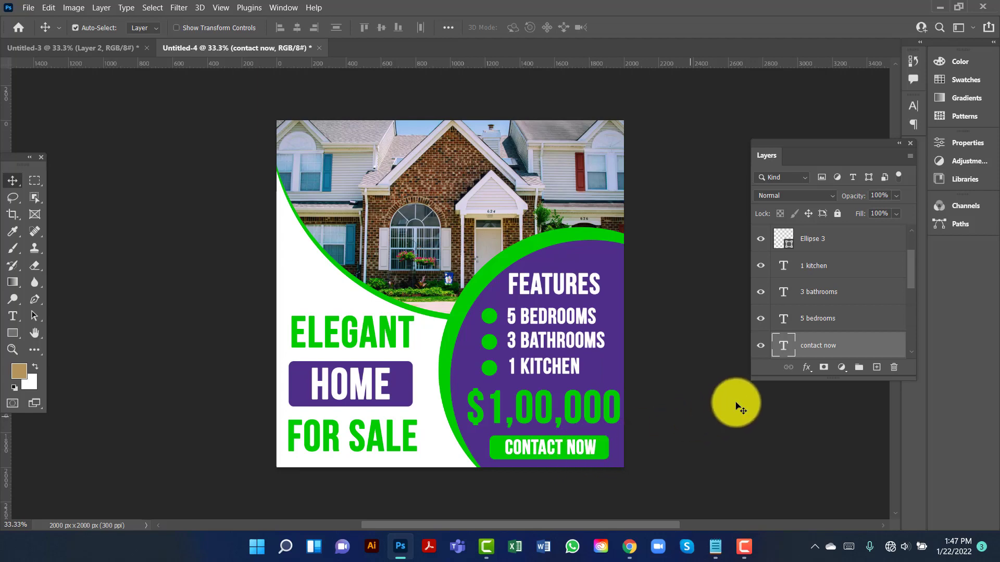
# Step: Group all layers from elegant up to Ellipse 3 copy 2 and name the group Text
pyautogui.scroll(-4, 859, 325)
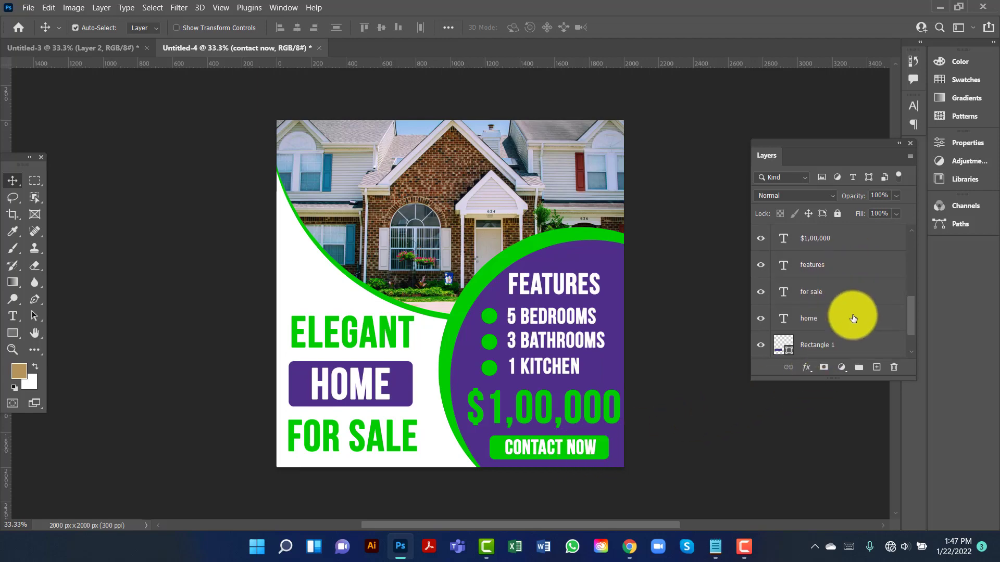
pyautogui.scroll(-2, 854, 328)
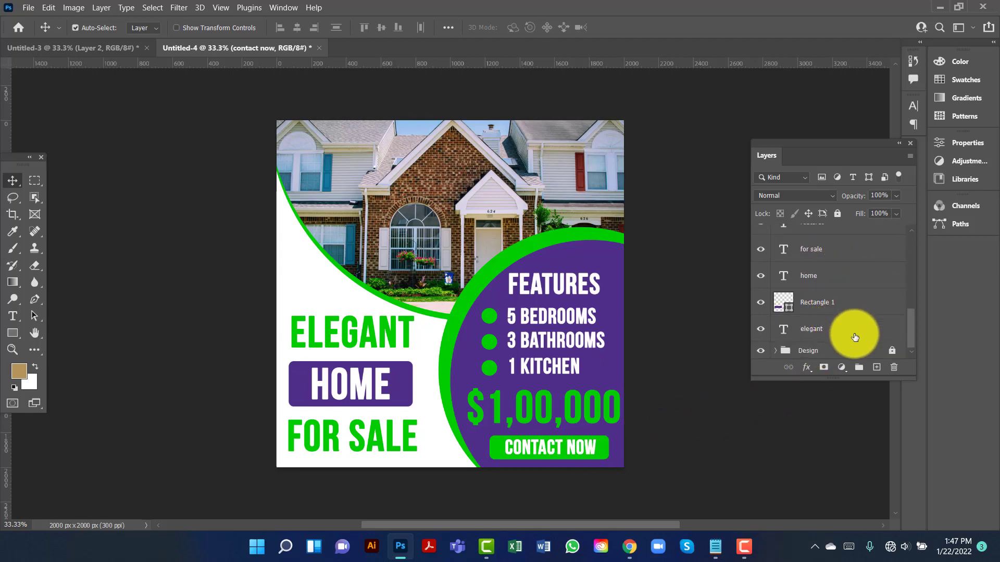
pyautogui.click(855, 337)
pyautogui.scroll(6, 854, 312)
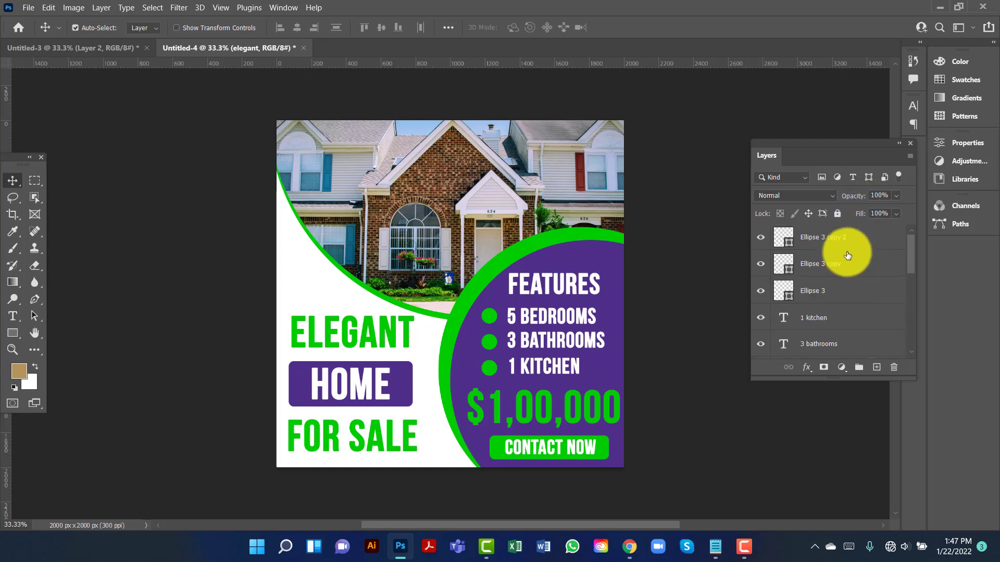
pyautogui.keyDown('shift'); pyautogui.click(844, 240); pyautogui.keyUp('shift')
pyautogui.hotkey('ctrl', 'g')
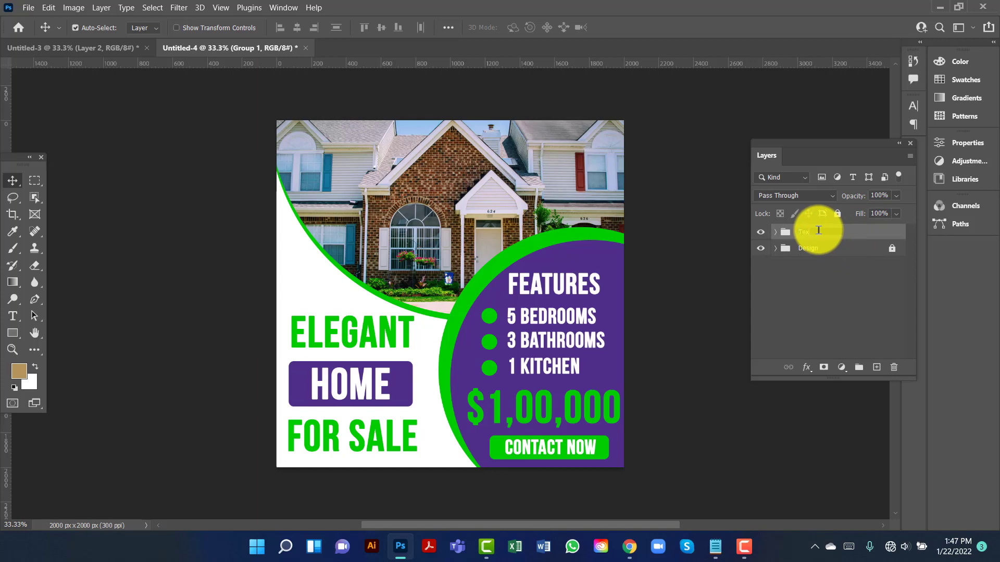
pyautogui.press('Return')
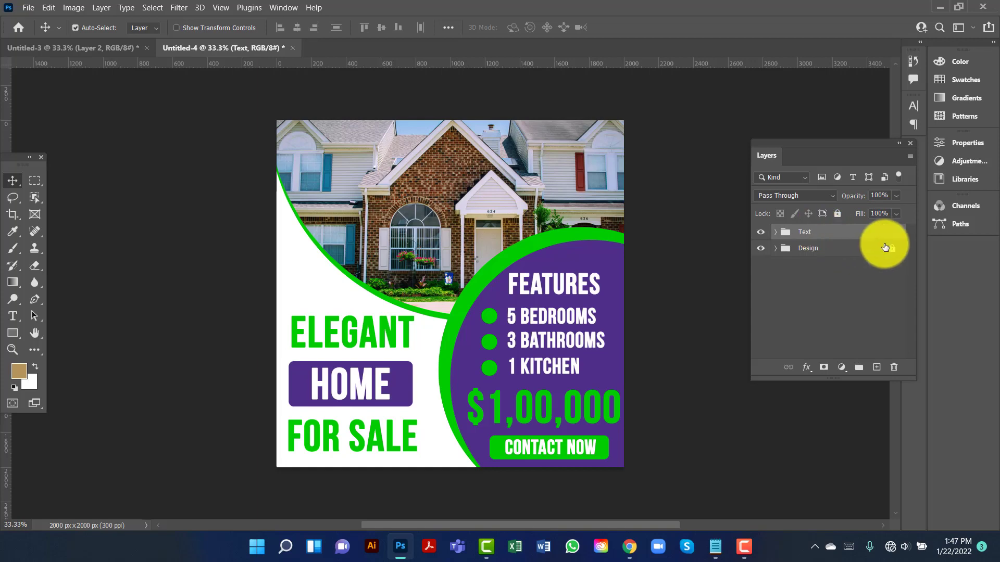